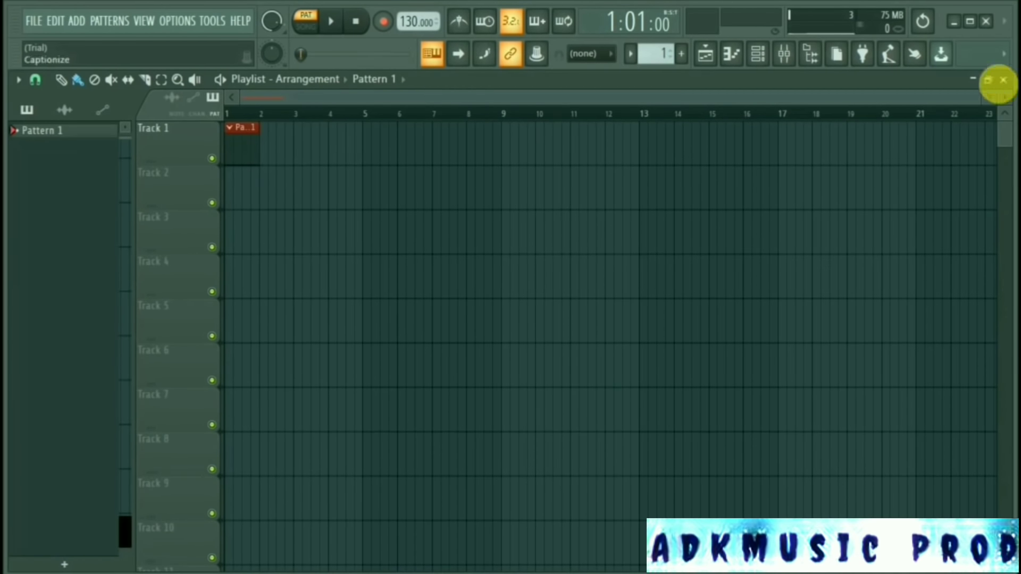
Step: Examine the playlist, piano roll, channel rack and mixer, closing the piano roll, channel rack and mixer windows again
scroll(259, 143, up, 4)
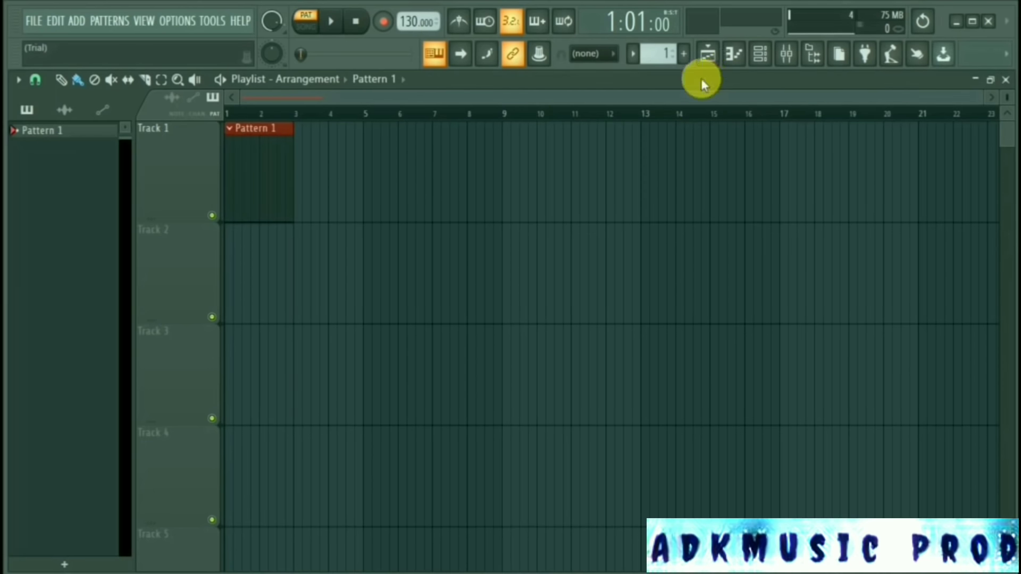
click(739, 58)
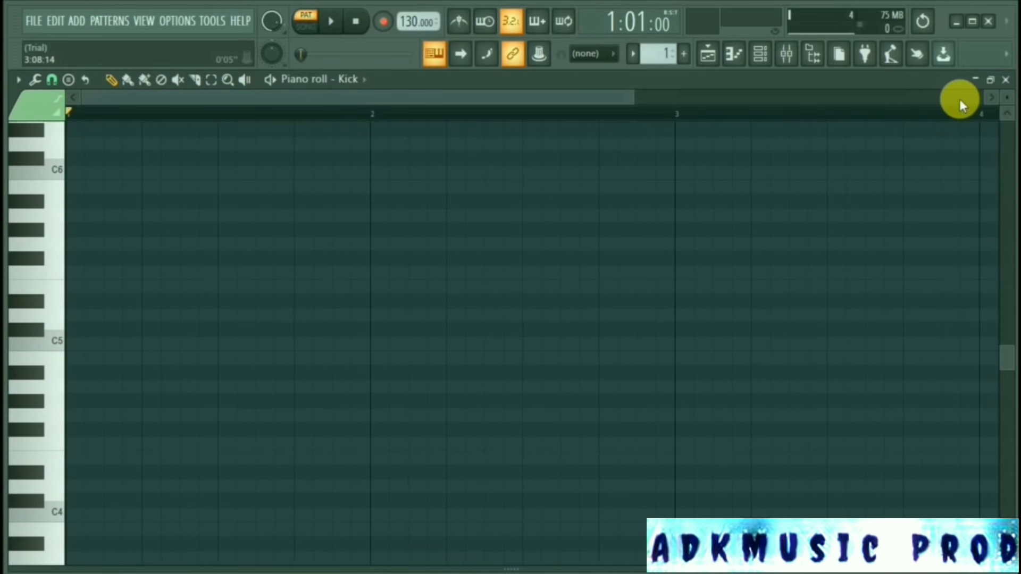
click(1006, 80)
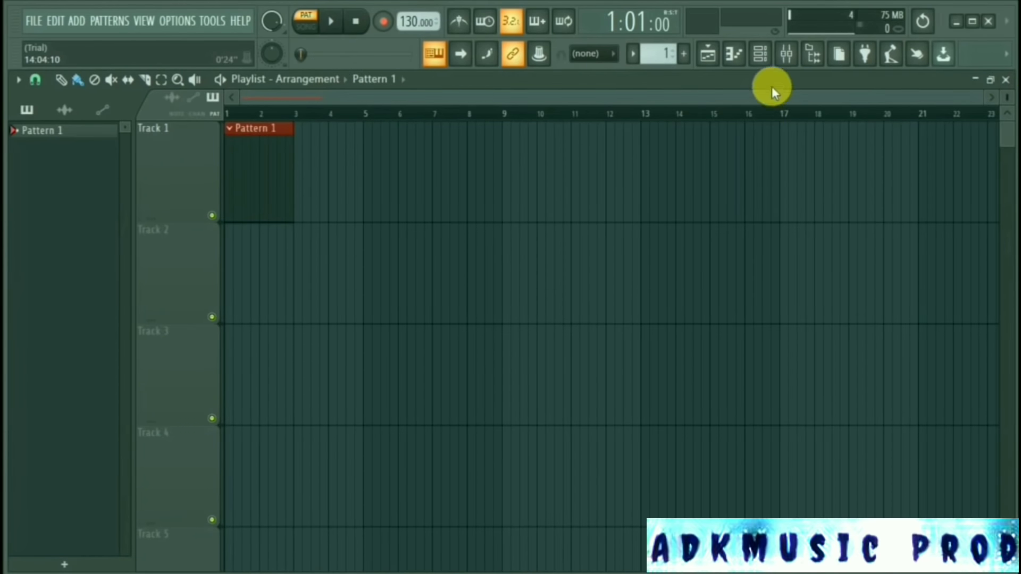
click(765, 61)
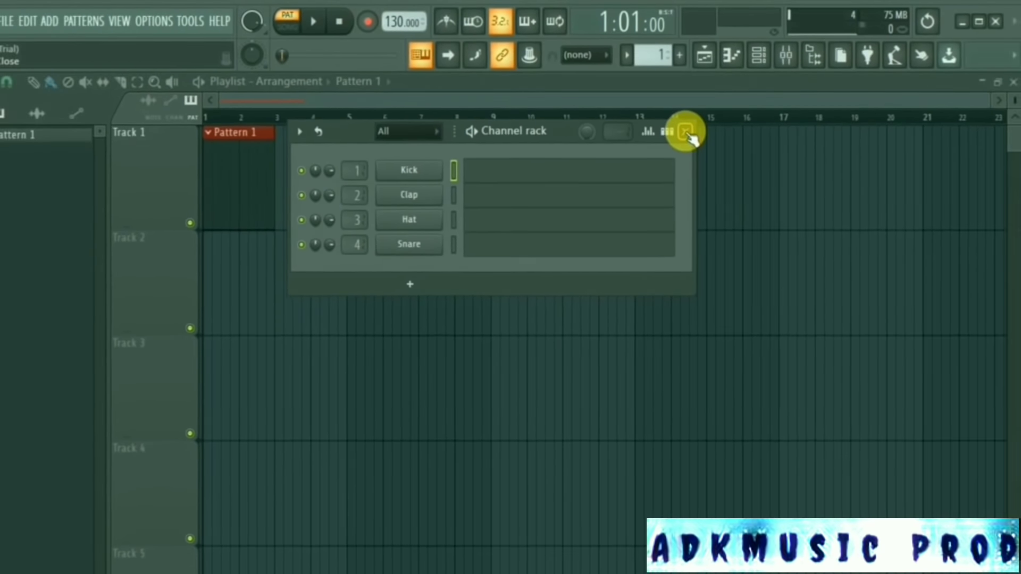
click(659, 149)
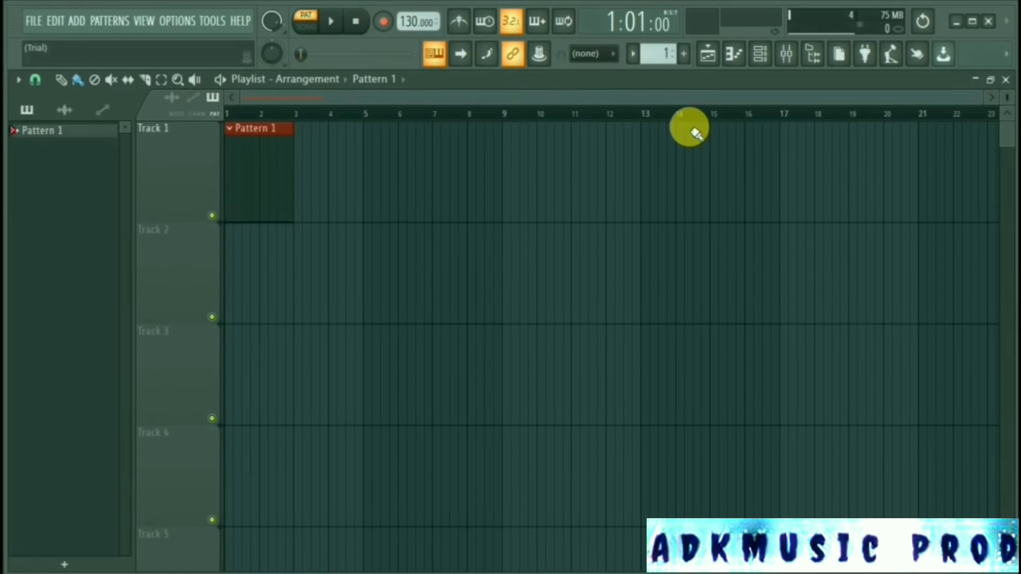
click(787, 54)
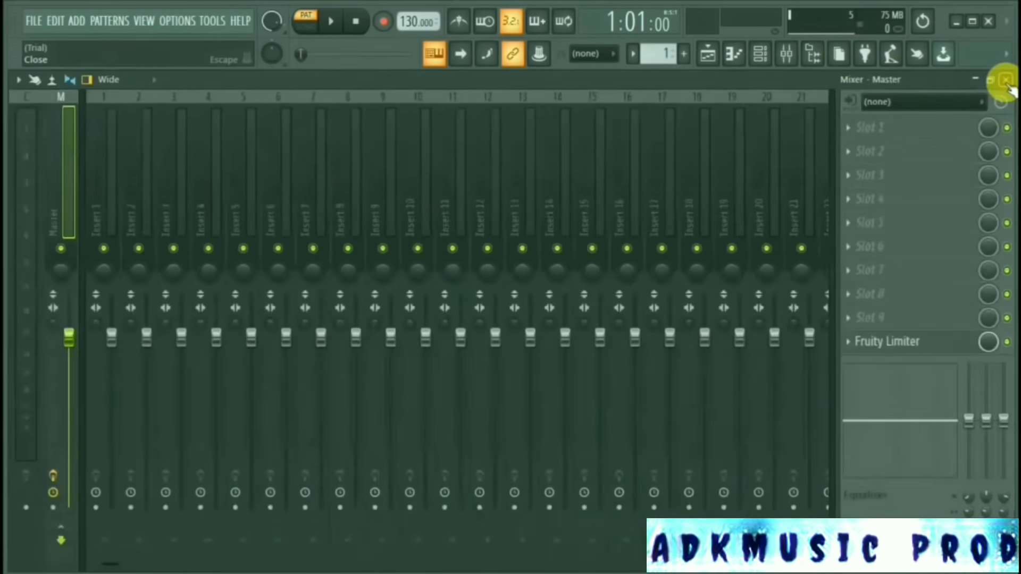
click(1005, 81)
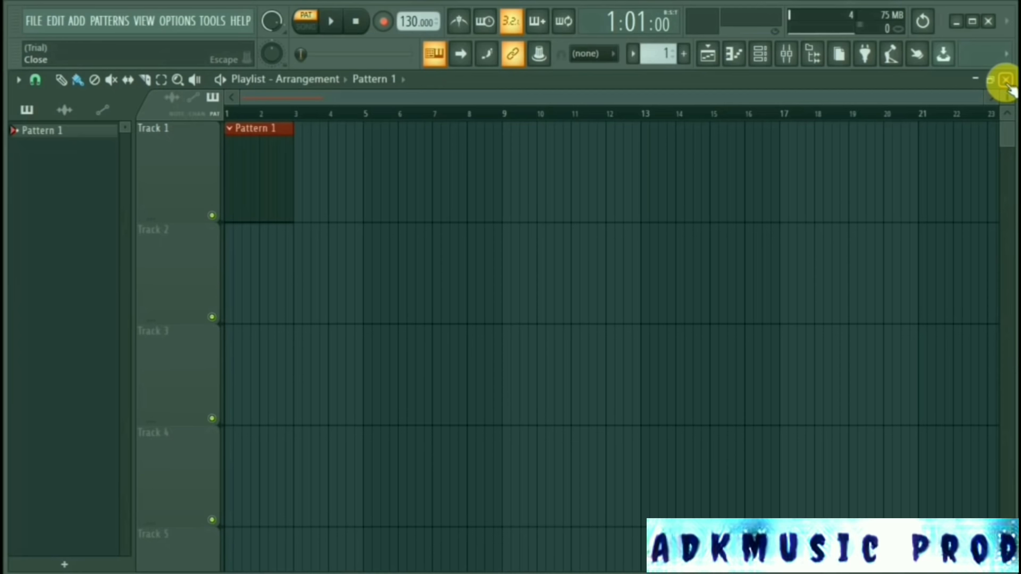
Step: Open the plugin picker and examine its generator categories, from Drum, MIDI and Misc through Sampler and the synths to Visual
click(864, 61)
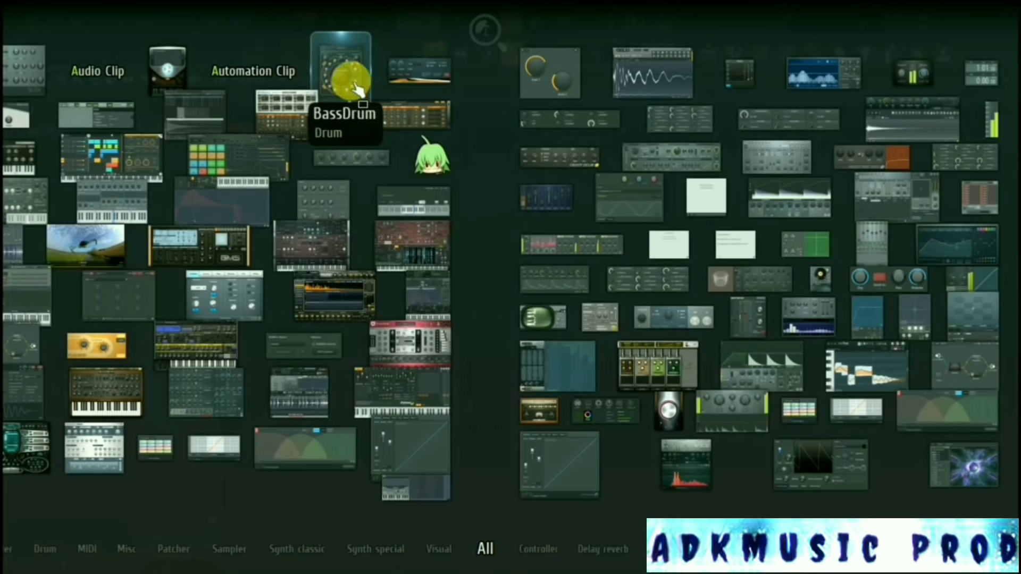
click(7, 549)
click(40, 548)
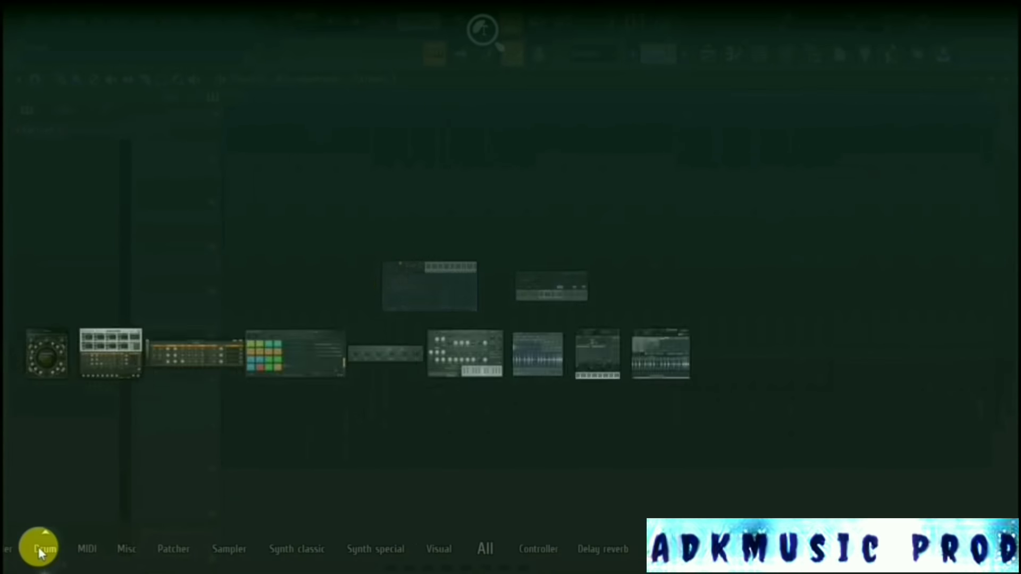
click(99, 544)
click(130, 542)
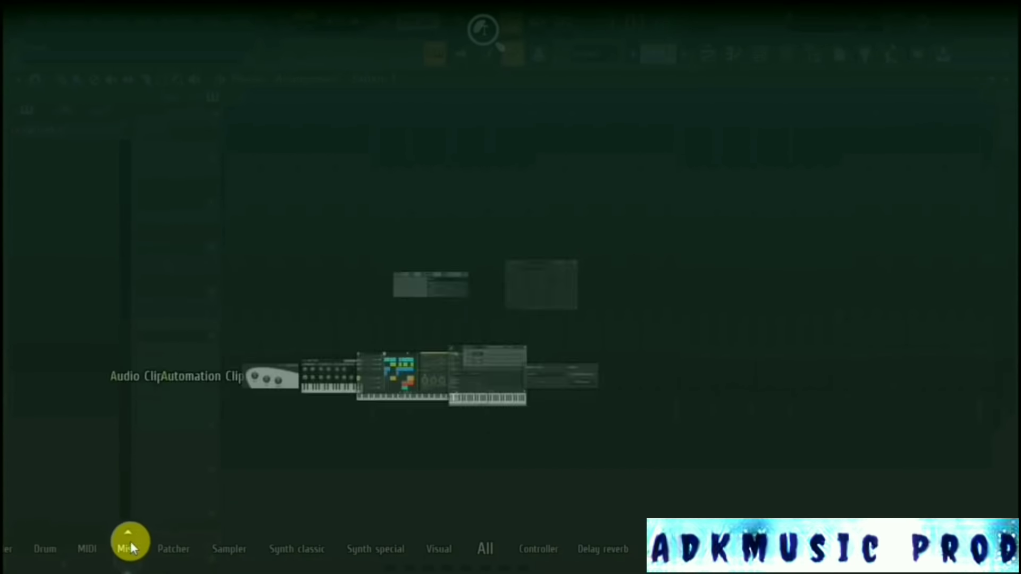
click(165, 545)
click(214, 544)
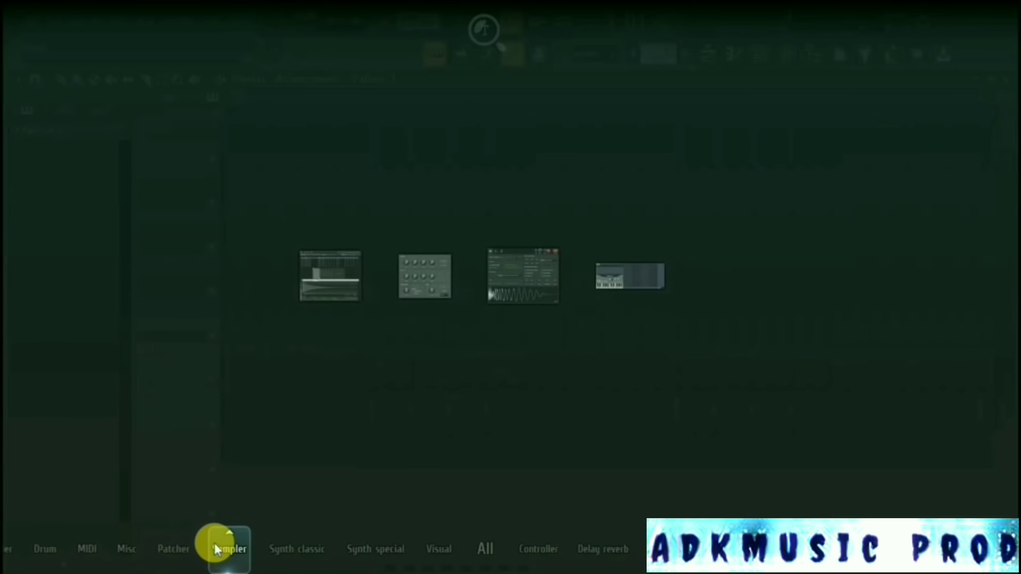
click(278, 550)
click(380, 552)
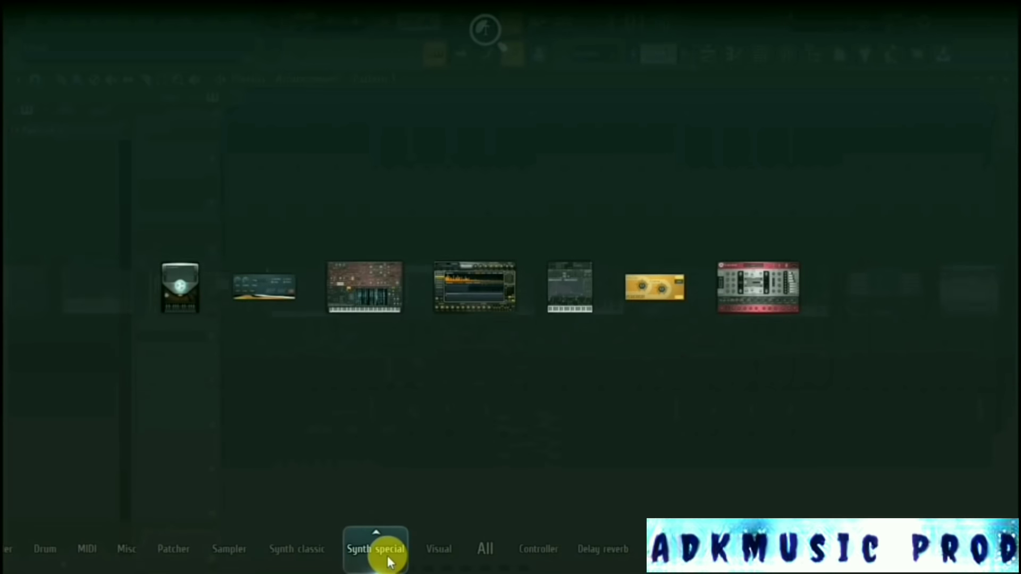
click(428, 555)
Step: Add the FPC drum plugin from the Drum category and load its MIDI loop Fpc Ambient Groove 01
click(3, 541)
click(47, 551)
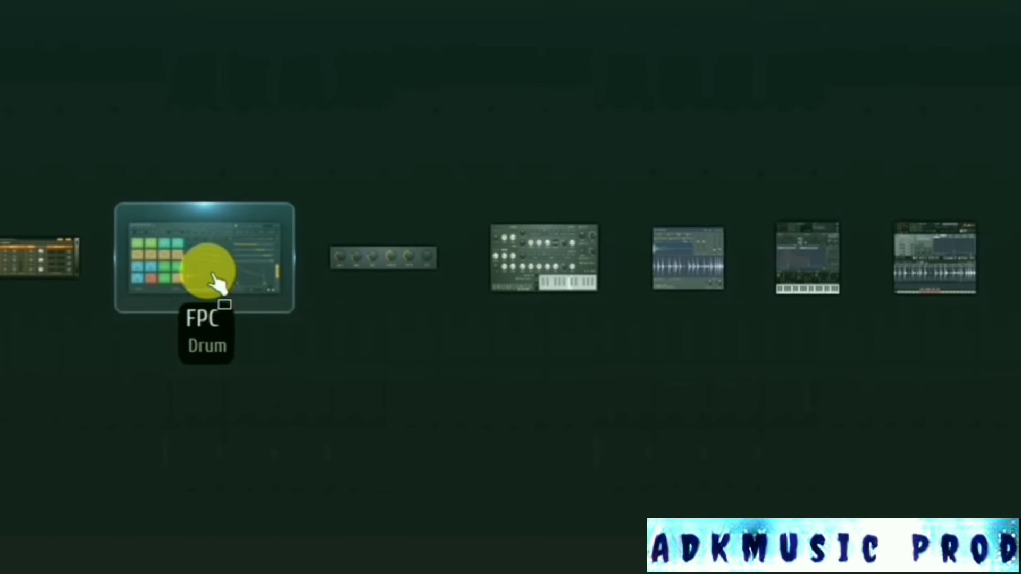
click(120, 264)
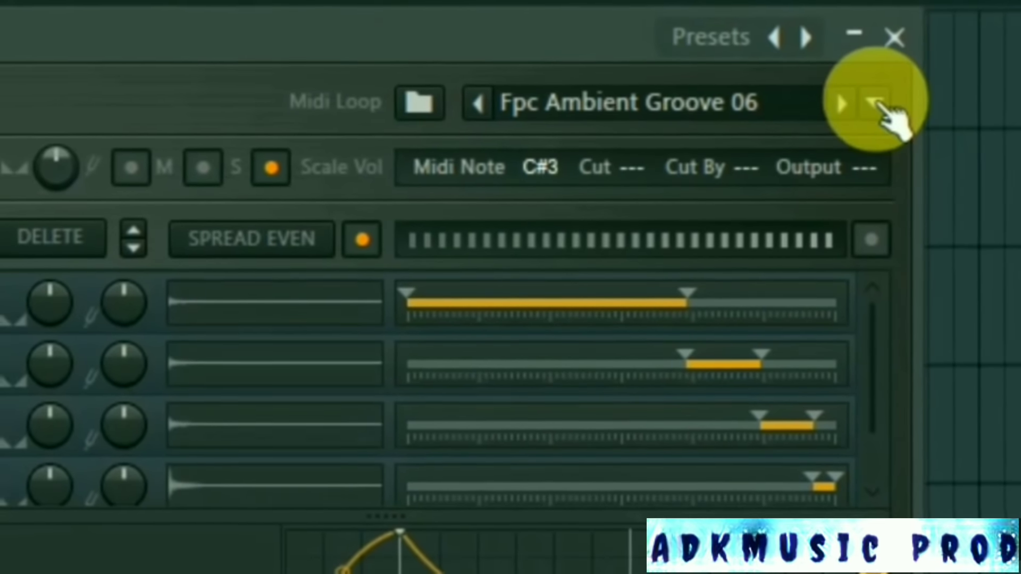
click(865, 106)
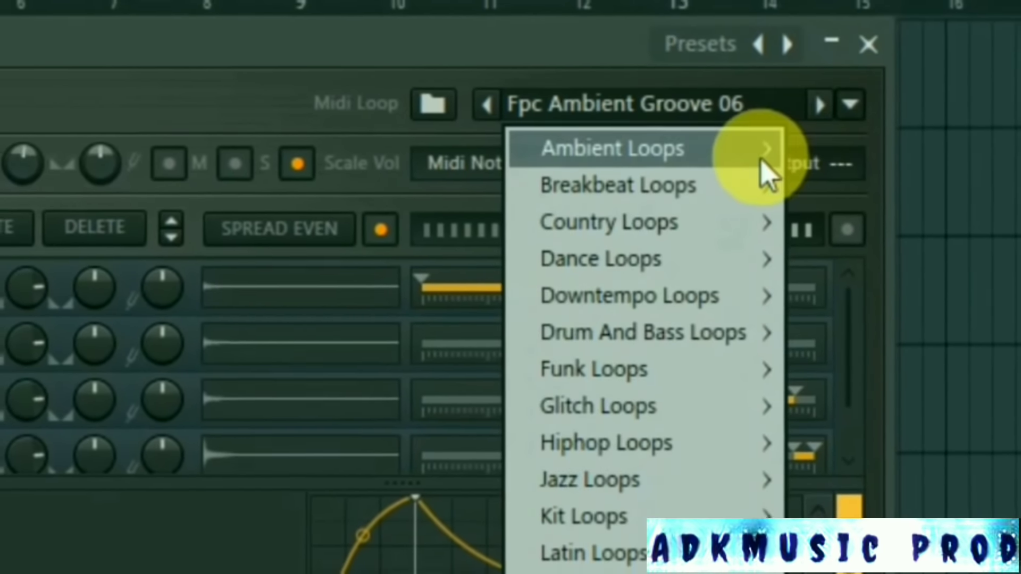
mouse_move(771, 157)
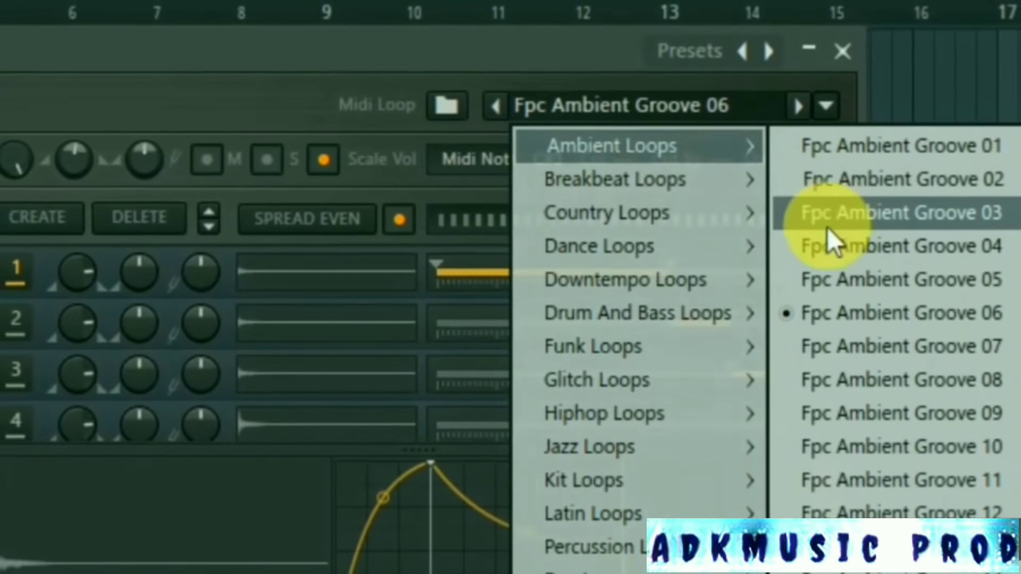
click(823, 144)
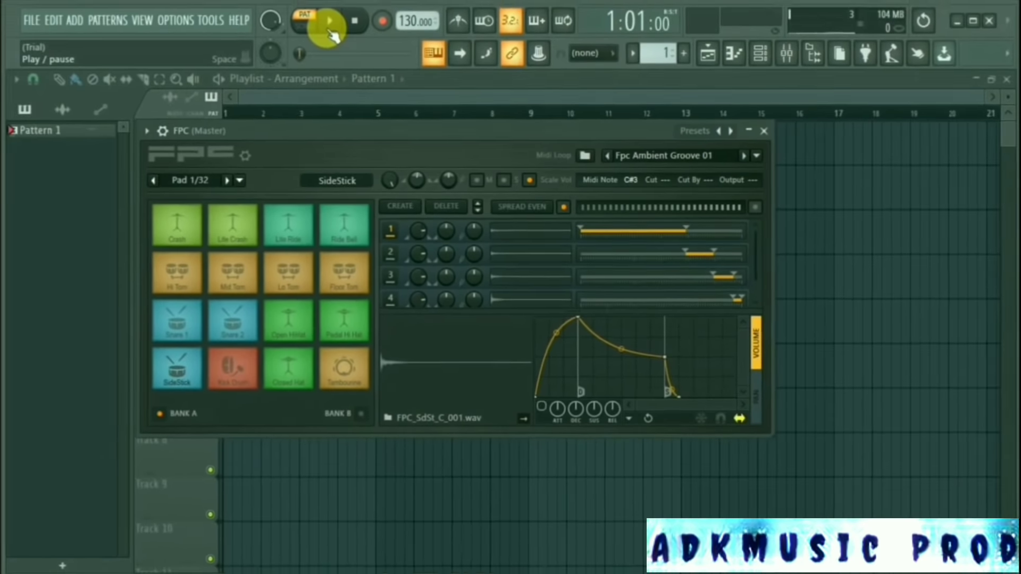
Step: Play the pattern and set the project tempo to 90 BPM
click(329, 25)
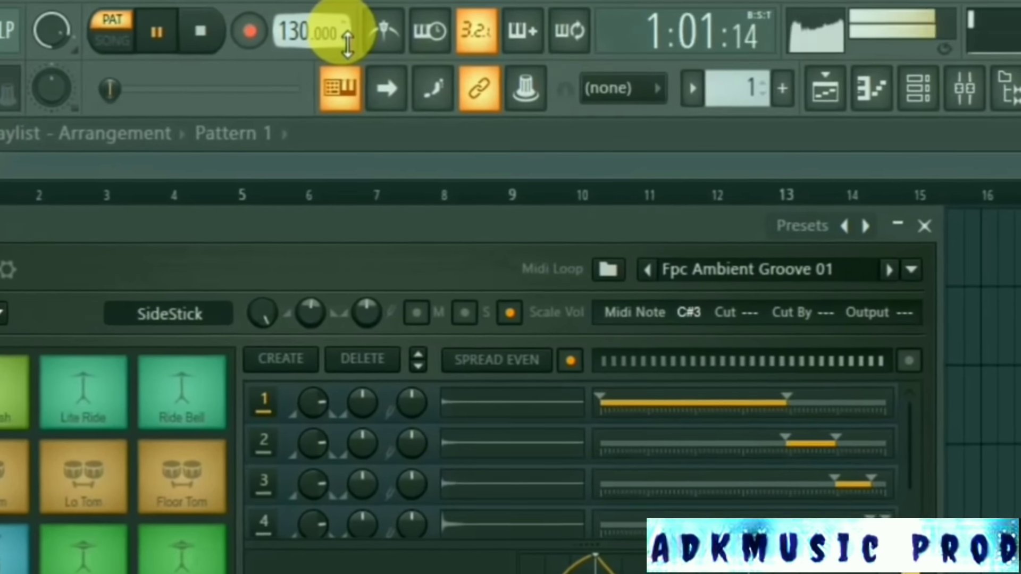
right_click(345, 37)
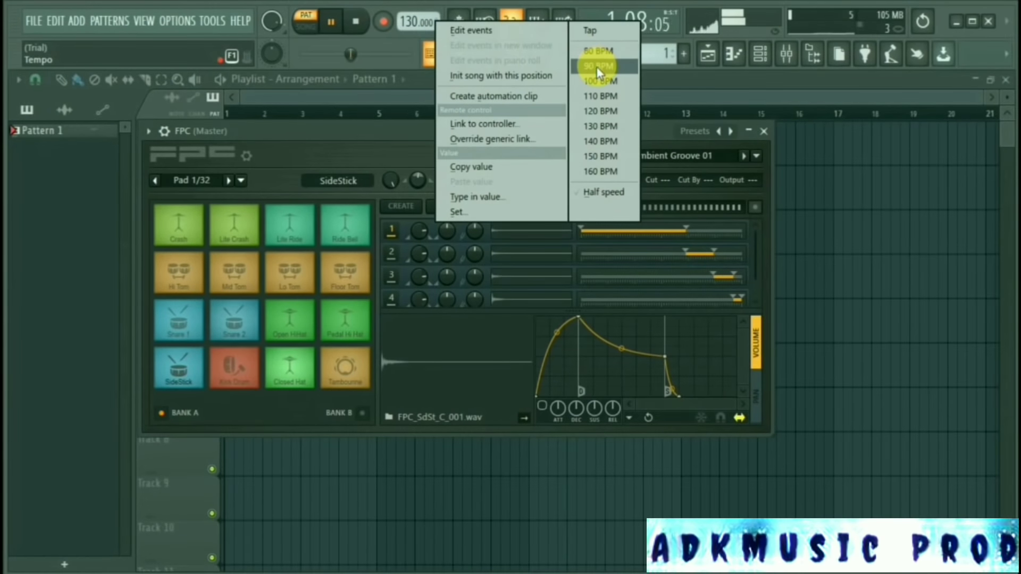
click(597, 66)
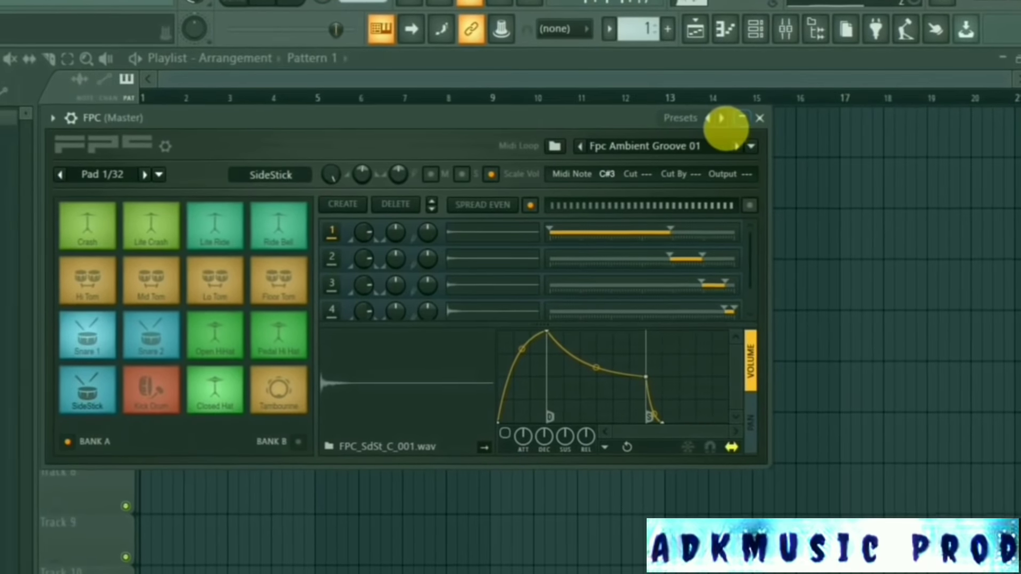
click(750, 143)
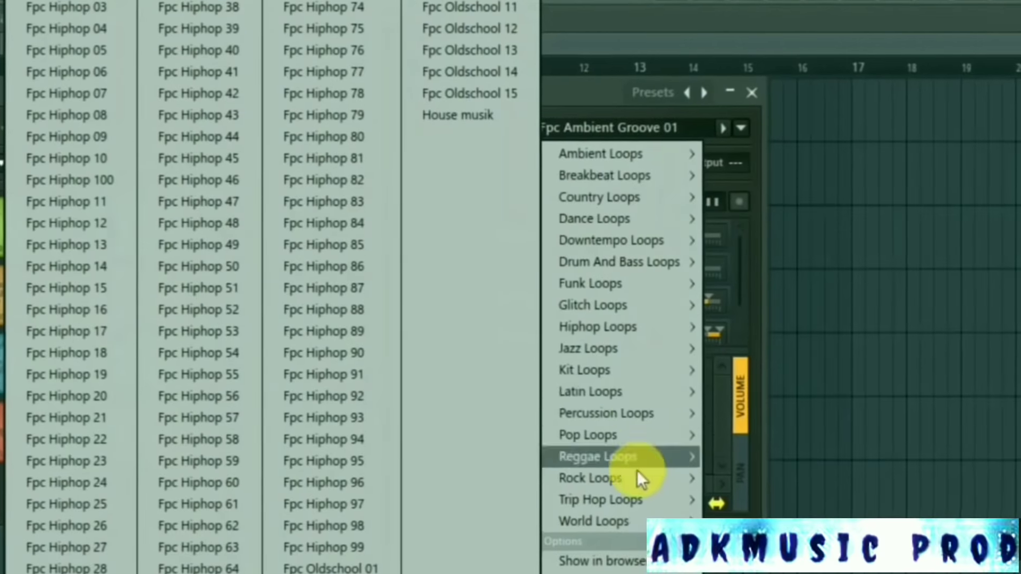
mouse_move(645, 485)
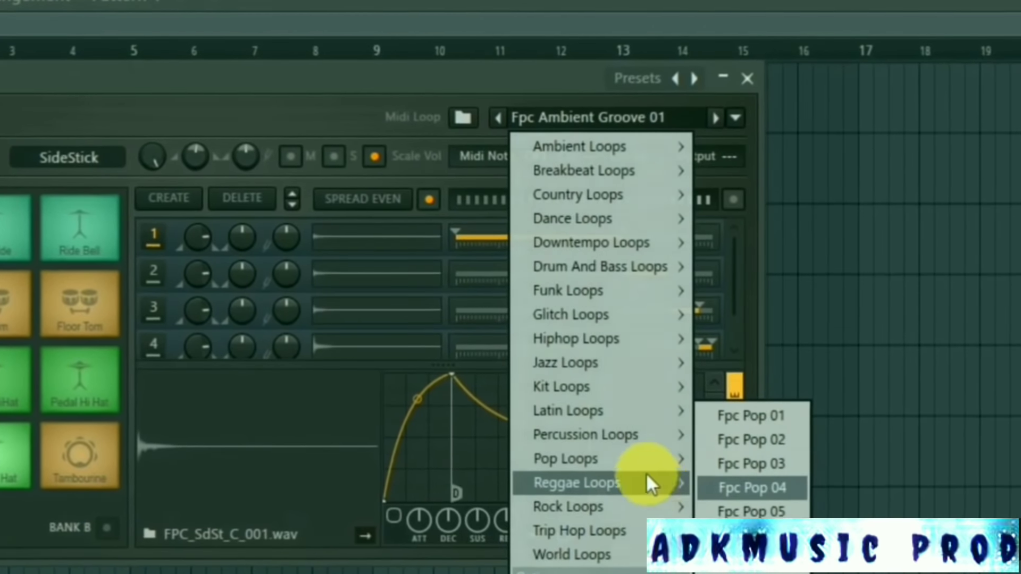
mouse_move(638, 411)
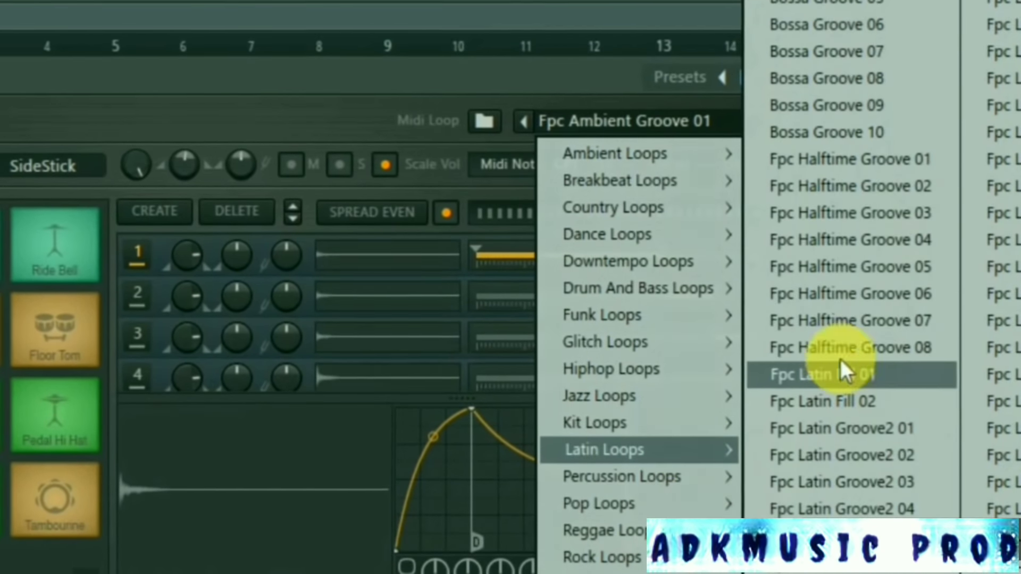
click(844, 373)
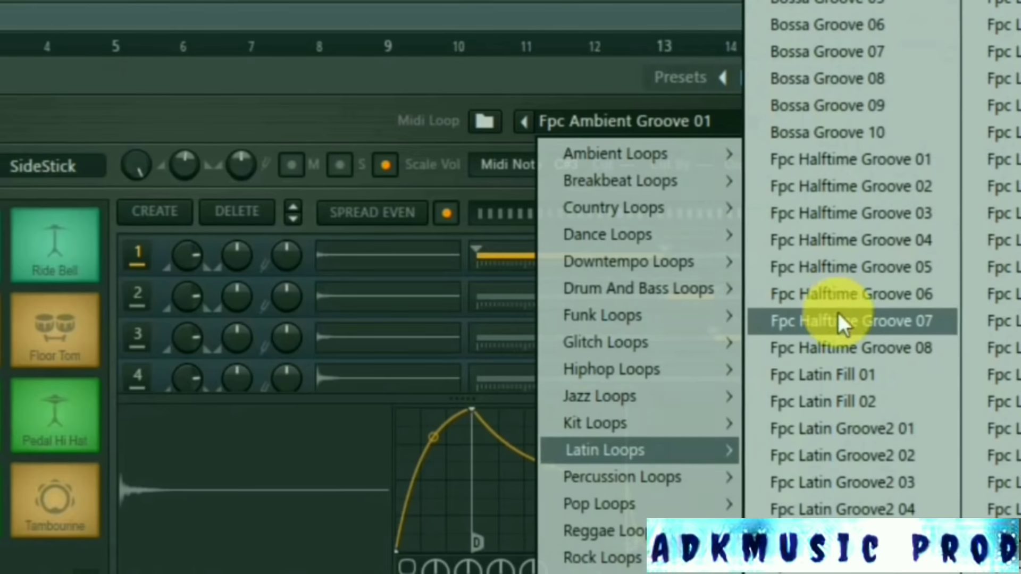
click(602, 78)
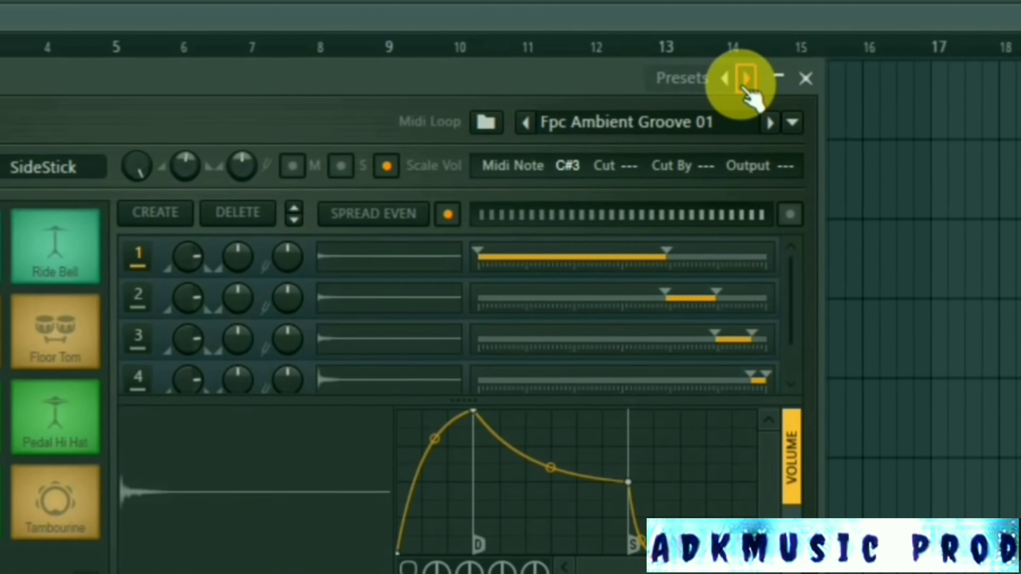
Step: Load the electronic 808 preset into FPC and close the plugin window
click(743, 81)
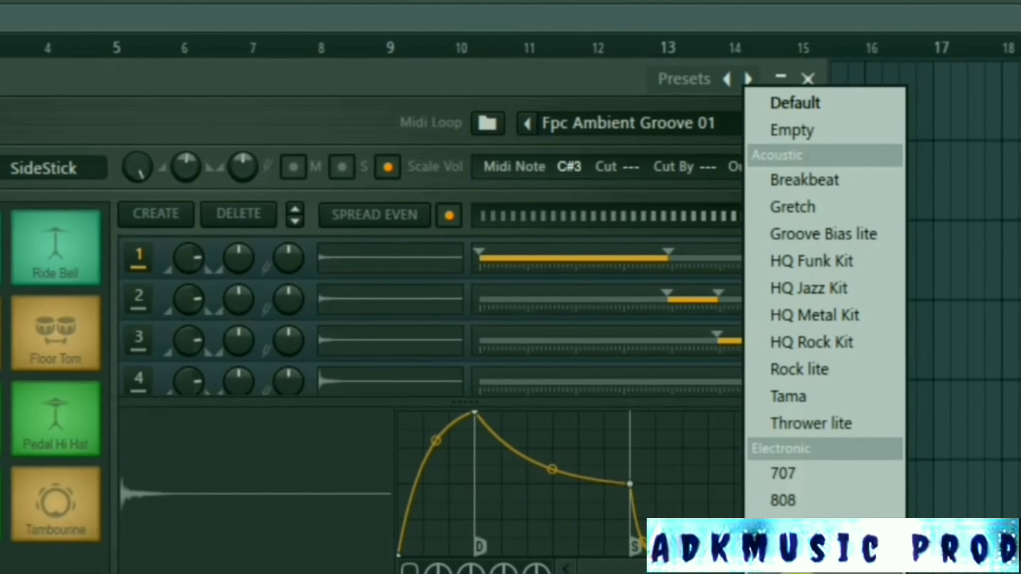
click(796, 504)
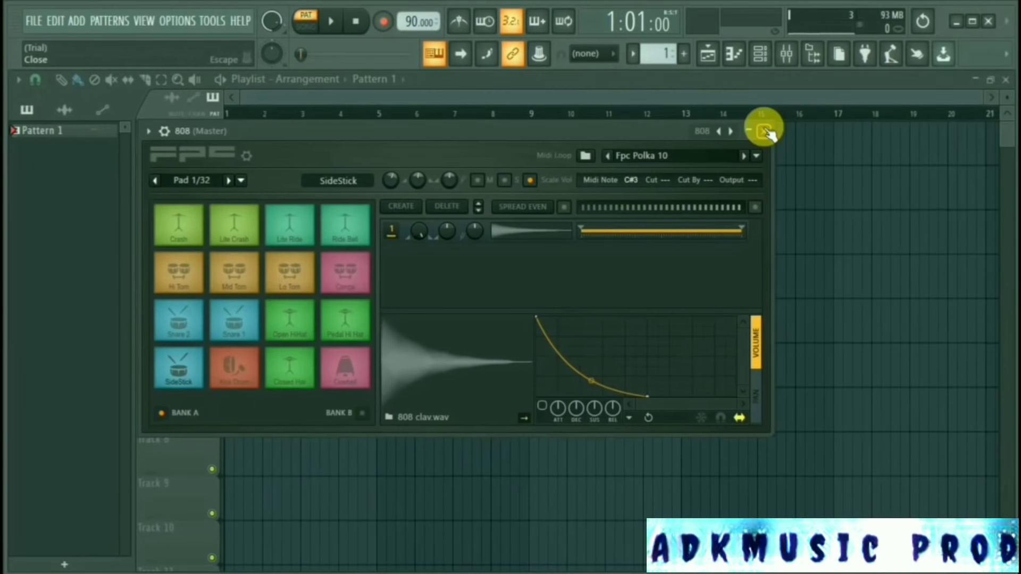
click(775, 120)
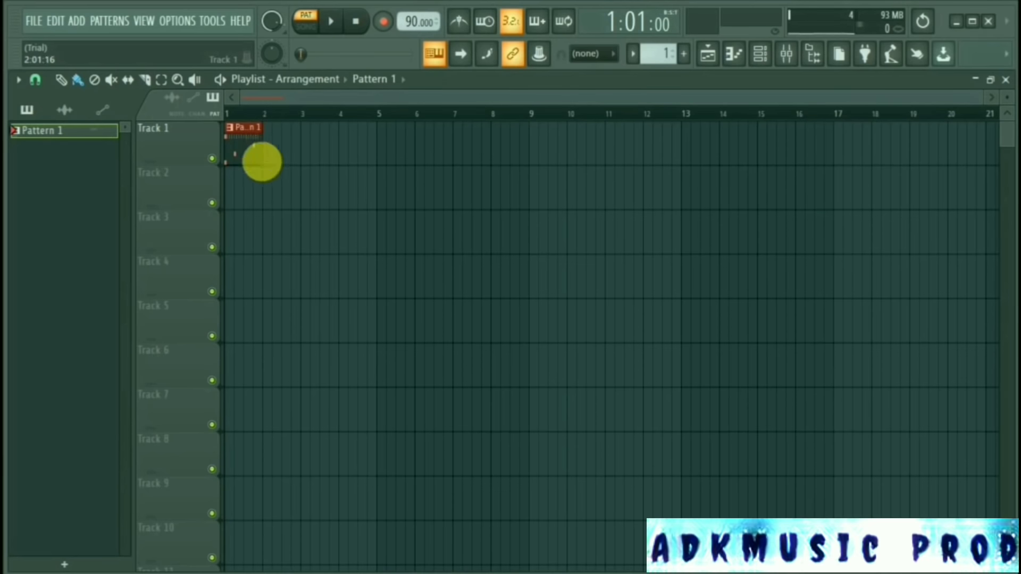
Step: Open the Pattern 1 clip in the piano roll, bring its drum notes into view and play them
double_click(253, 159)
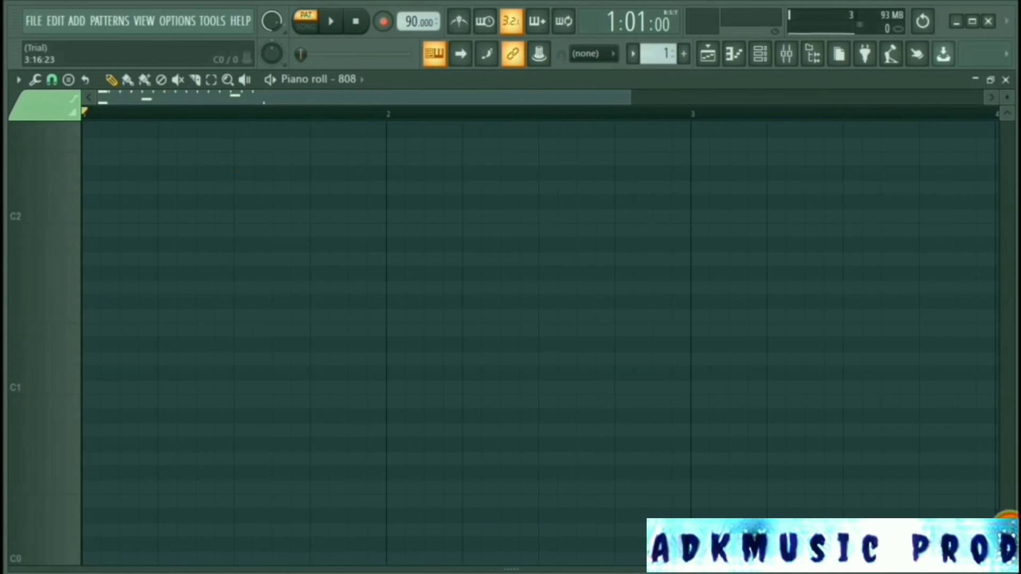
drag(1007, 515, 1005, 462)
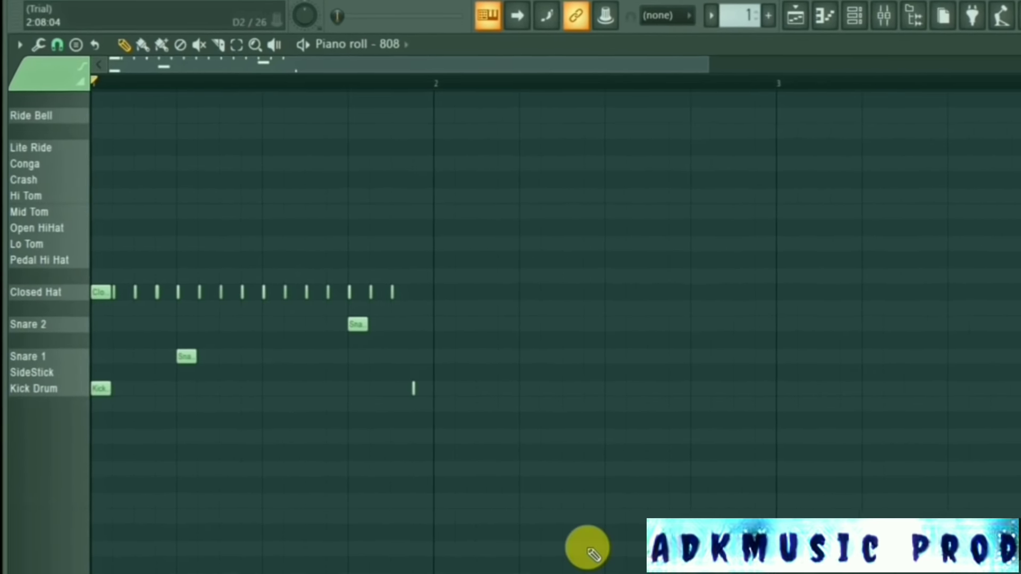
key(space)
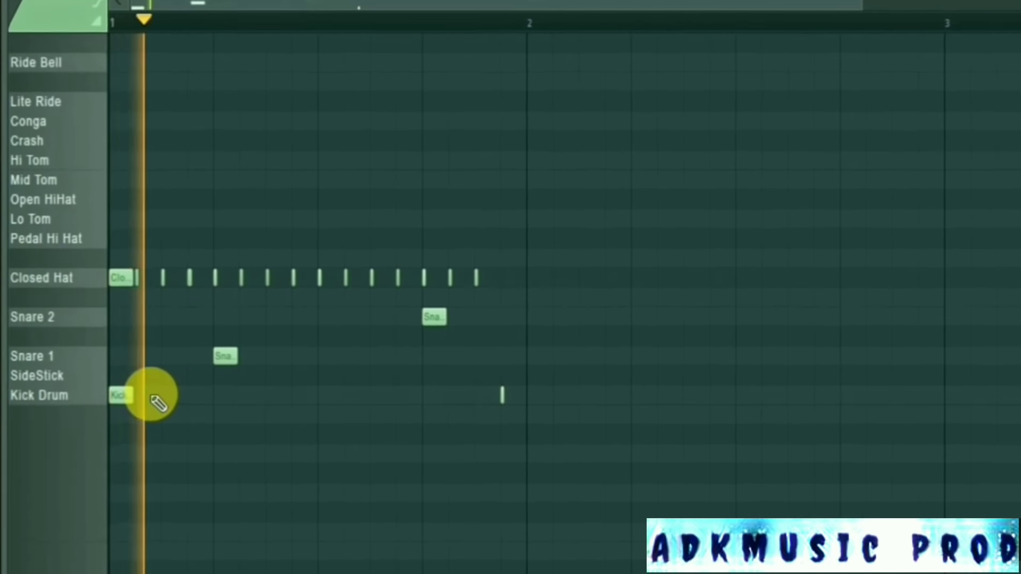
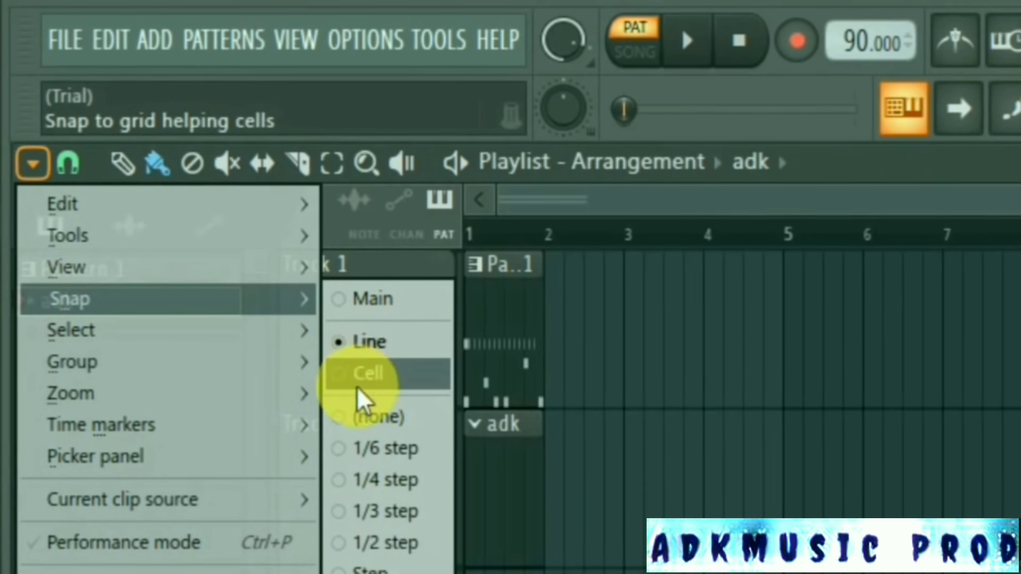
Step: Set the playlist snap to Main and try it by moving the Pattern 1 clip along Track 1 and back to bar 1
click(361, 305)
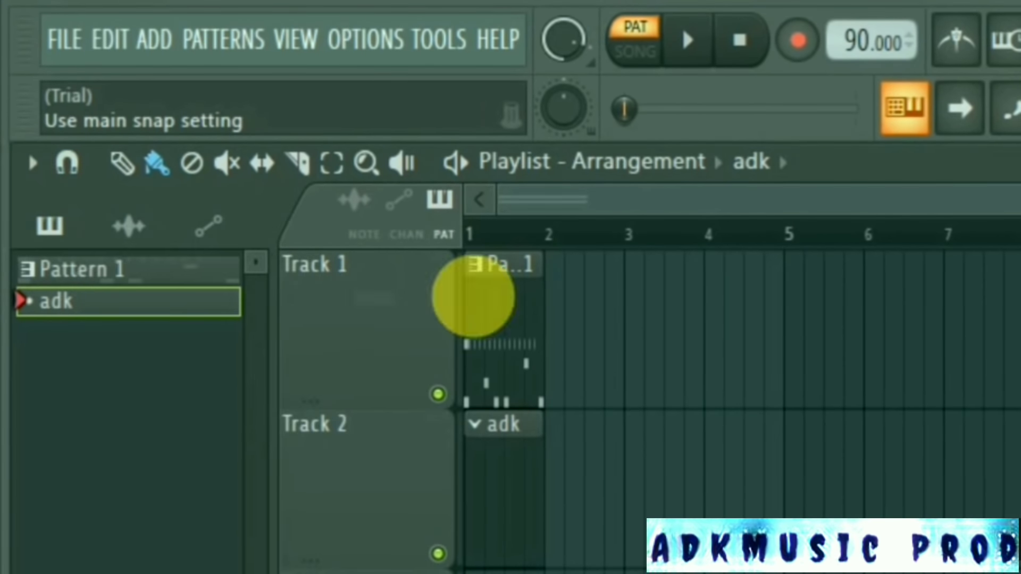
drag(519, 326, 542, 332)
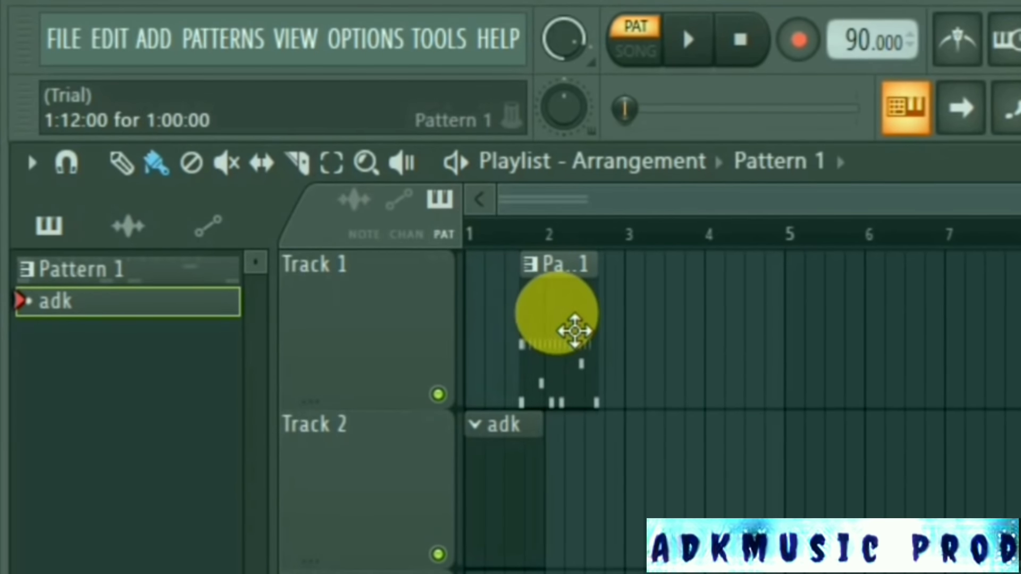
drag(605, 326, 506, 323)
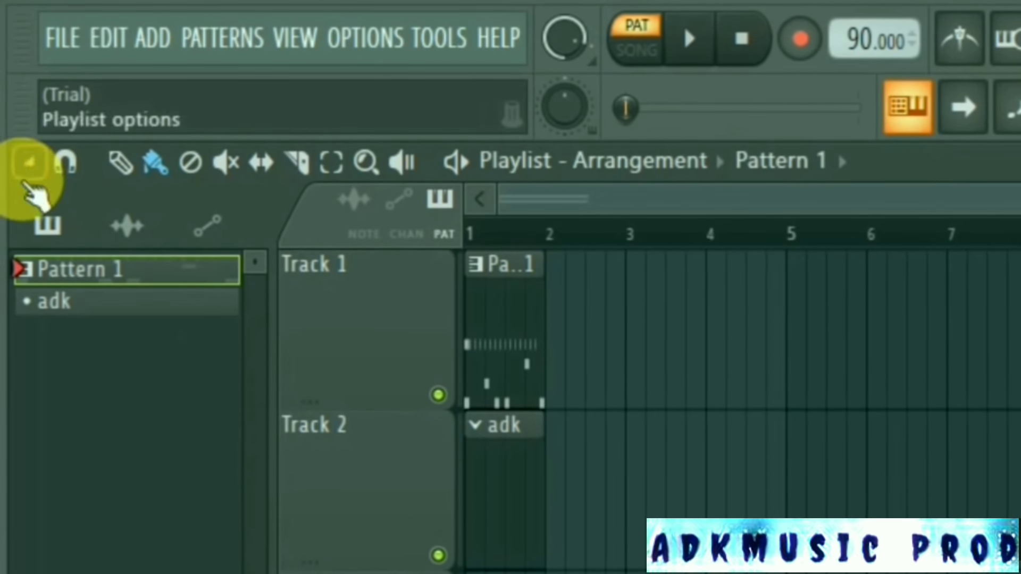
Step: Set the playlist snap to Line
click(29, 164)
mouse_move(101, 316)
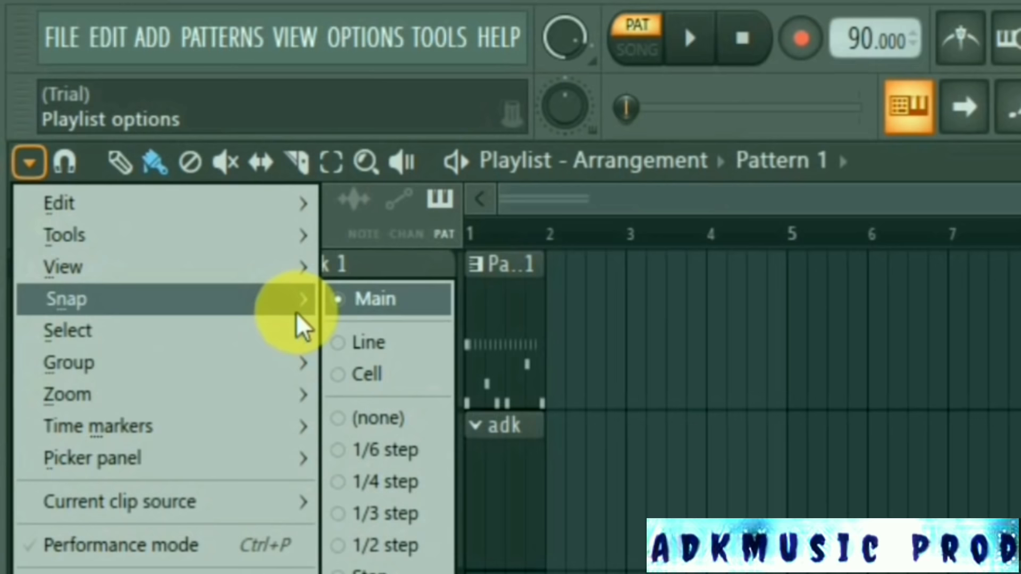
click(379, 345)
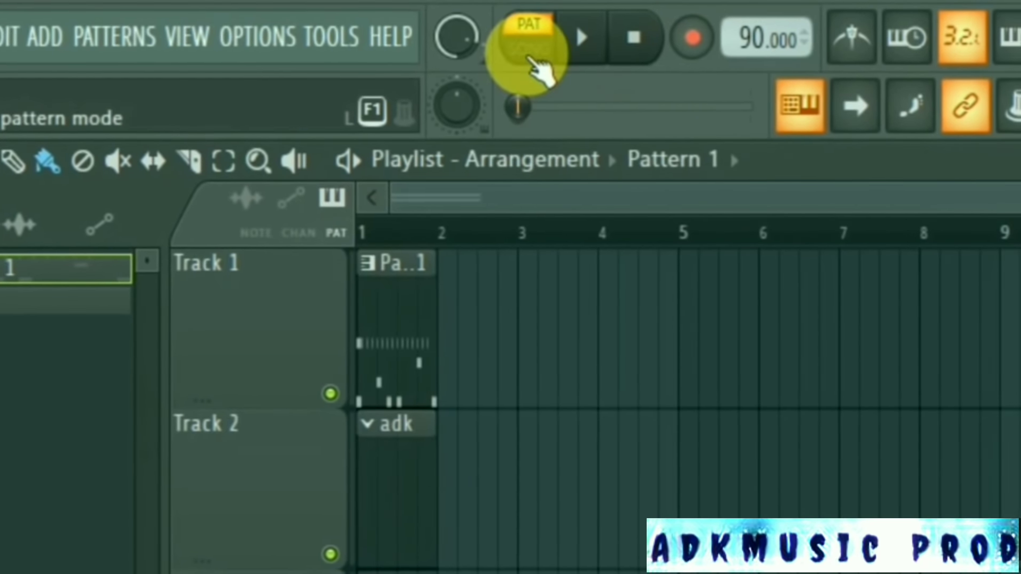
Step: Switch playback to song mode, then play the arrangement briefly and stop it
click(531, 54)
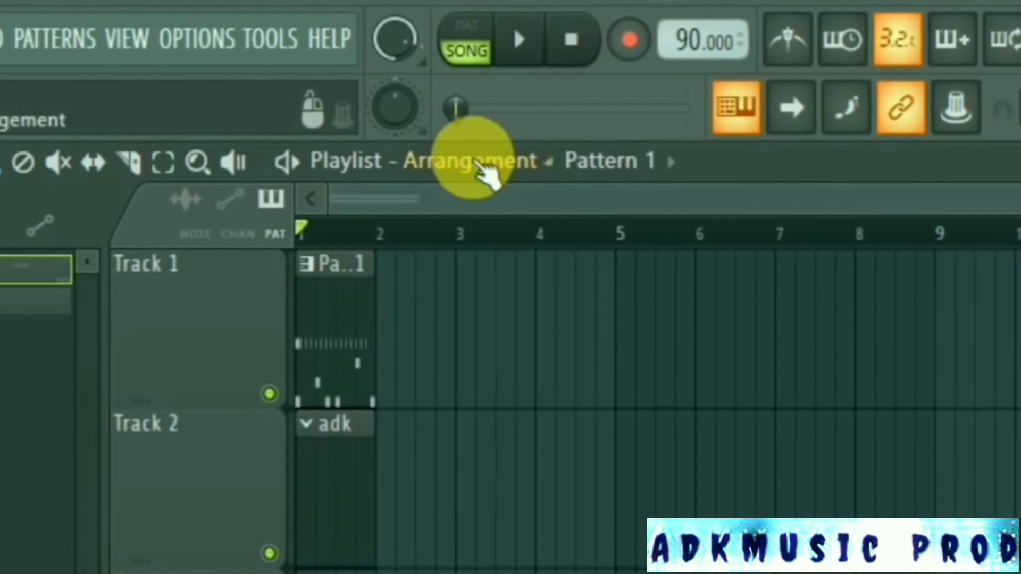
key(space)
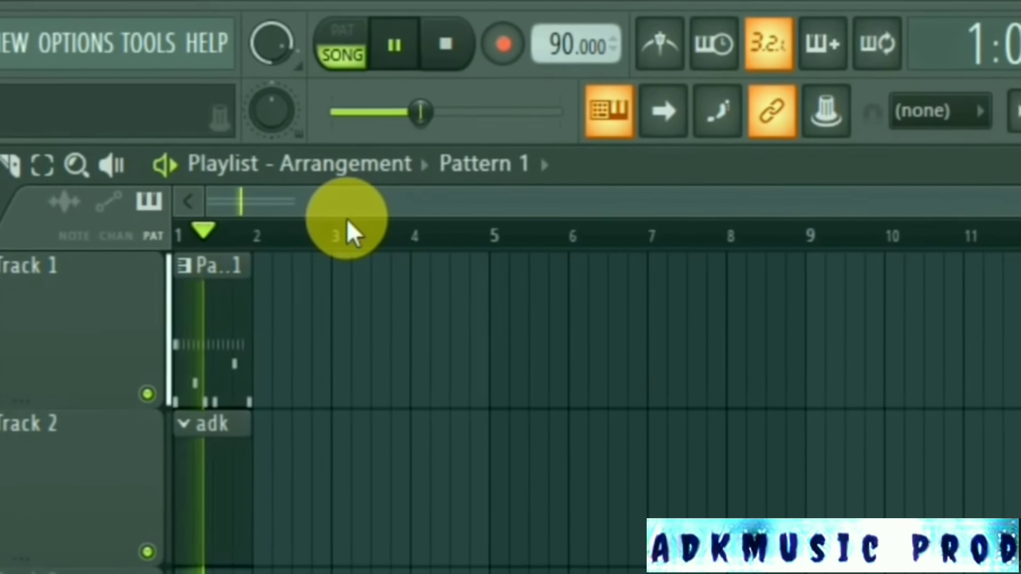
key(space)
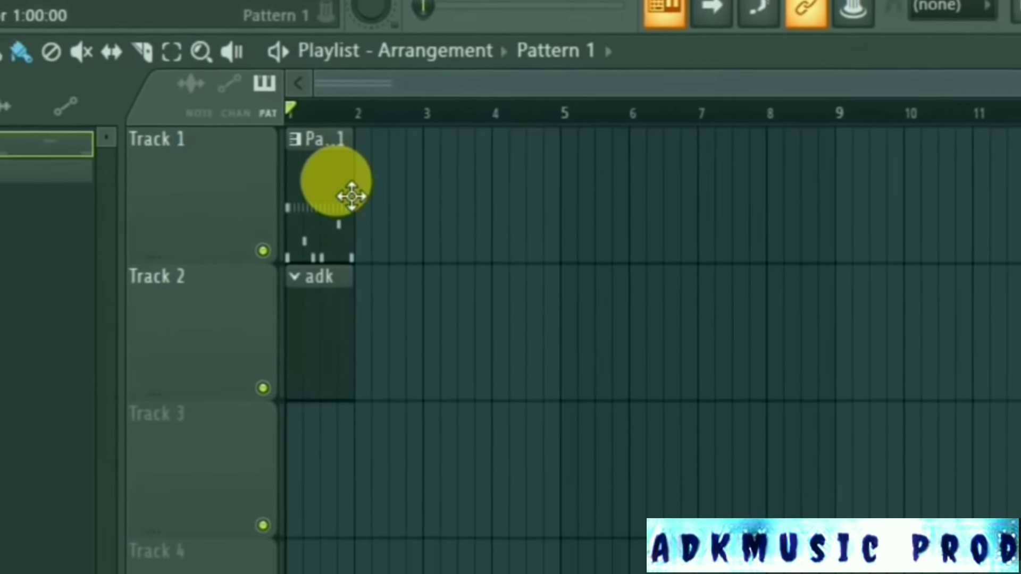
Step: In Pattern 1's 808 piano roll, delete the Kick Drum notes at the start and end of bar 1, play the result and close the editor
double_click(252, 284)
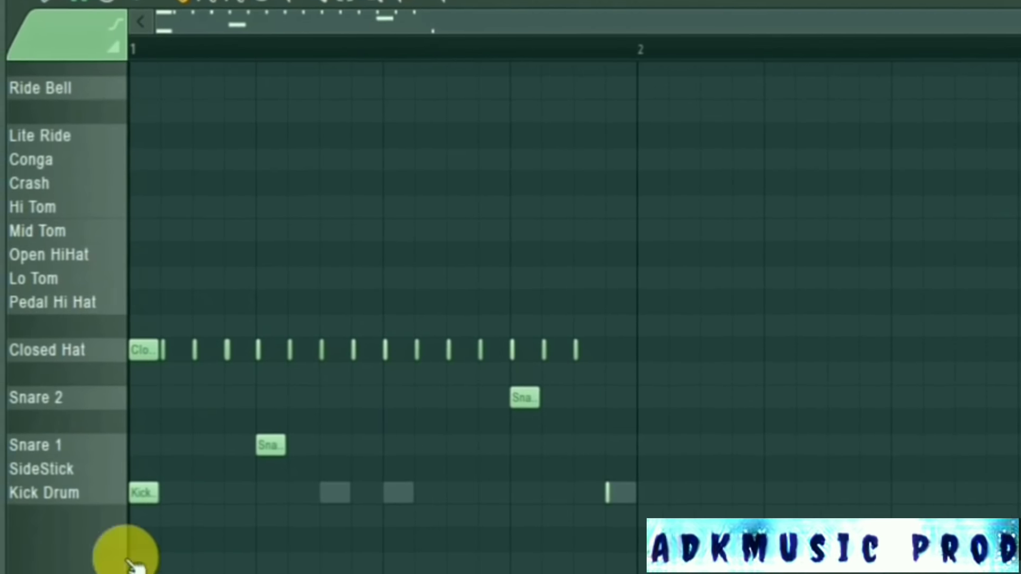
right_click(137, 489)
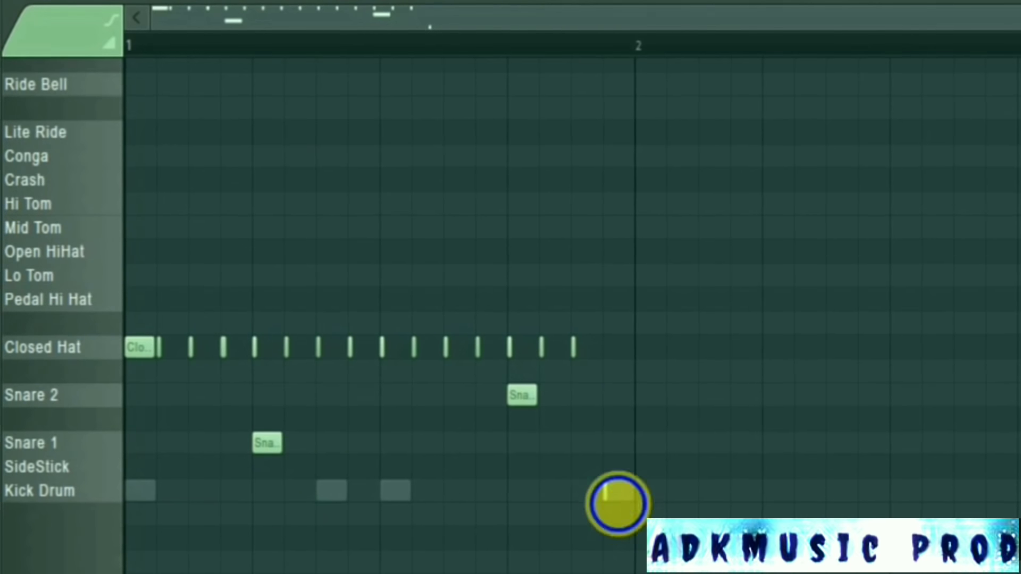
key(space)
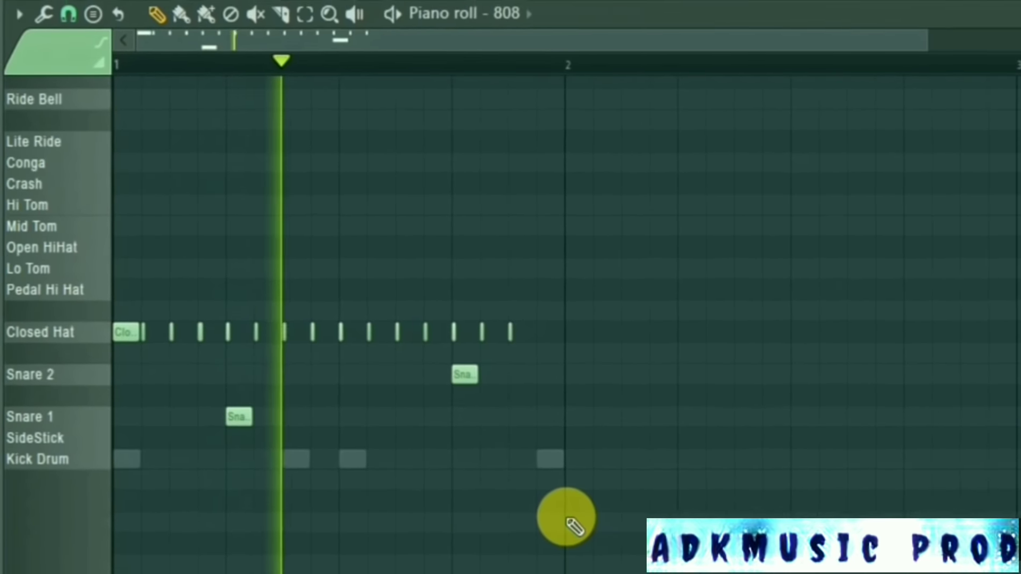
key(space)
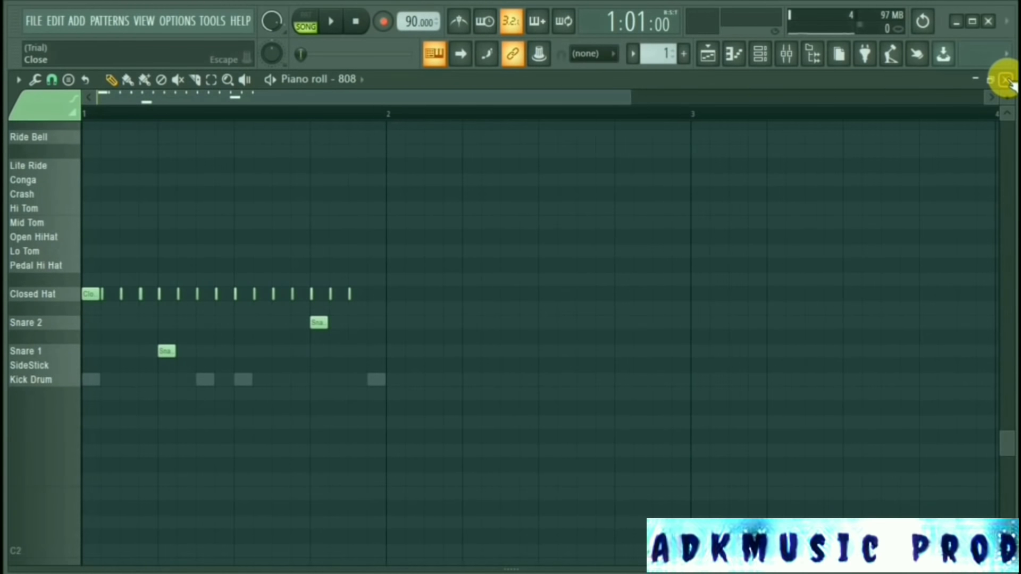
click(1007, 81)
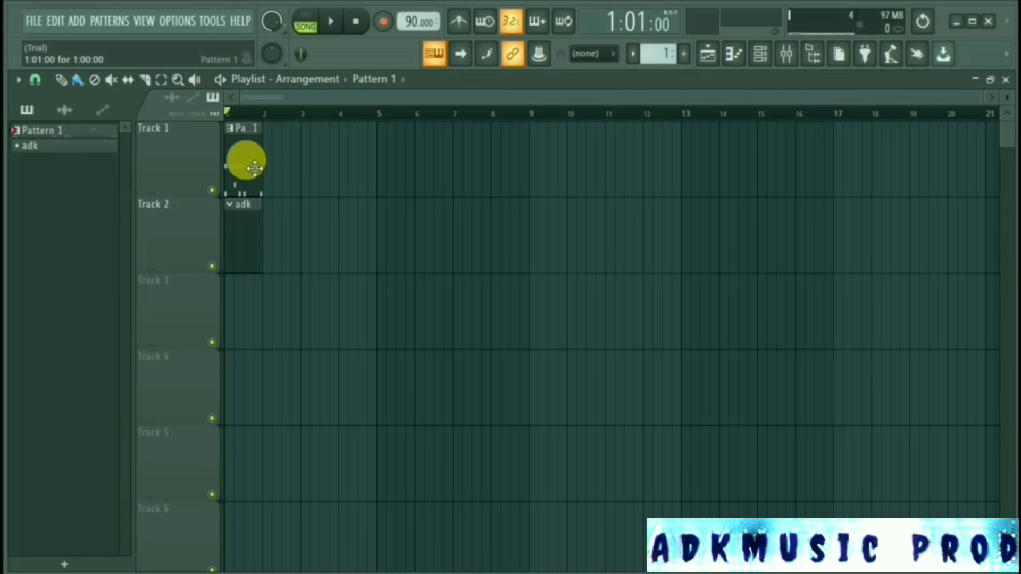
Step: Repeat the Pattern 1 clip on Track 1 and the adk clip on Track 2 through bars 2 to 4
click(240, 221)
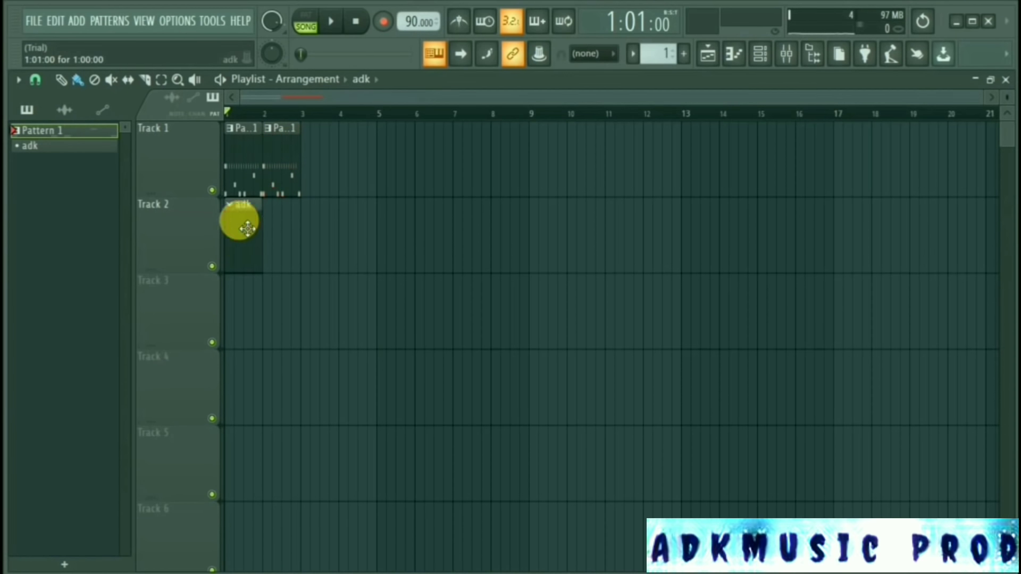
click(267, 209)
click(286, 148)
click(304, 144)
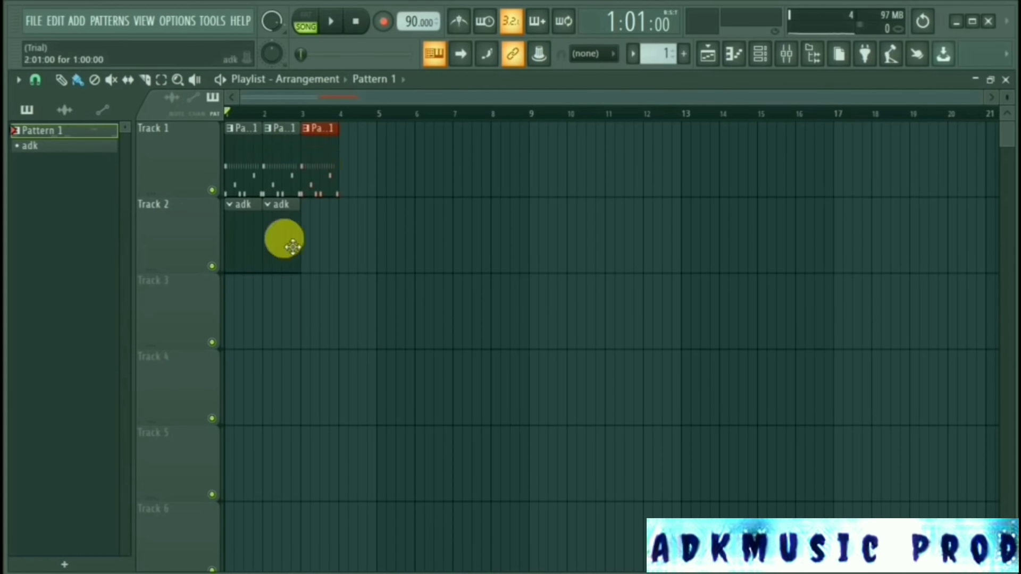
drag(308, 232, 372, 210)
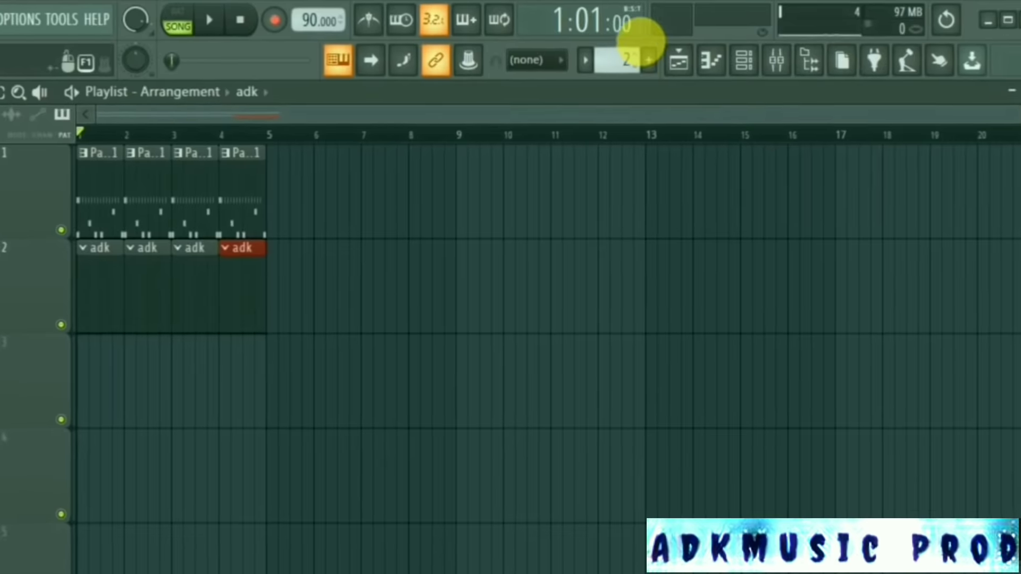
Step: Create a new pattern in slot 3 named fl0 and check it in the pattern list
click(599, 70)
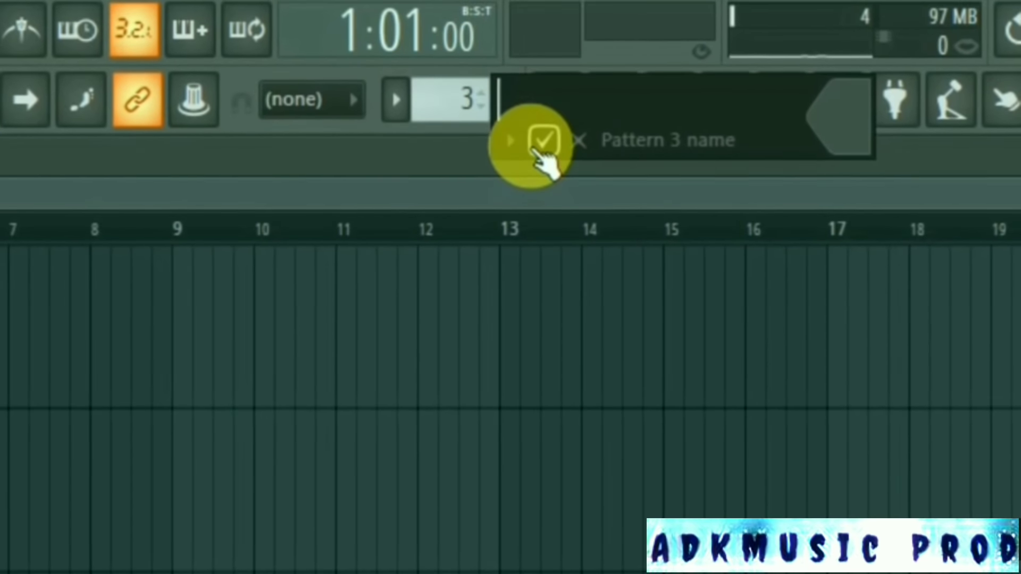
text(fl)
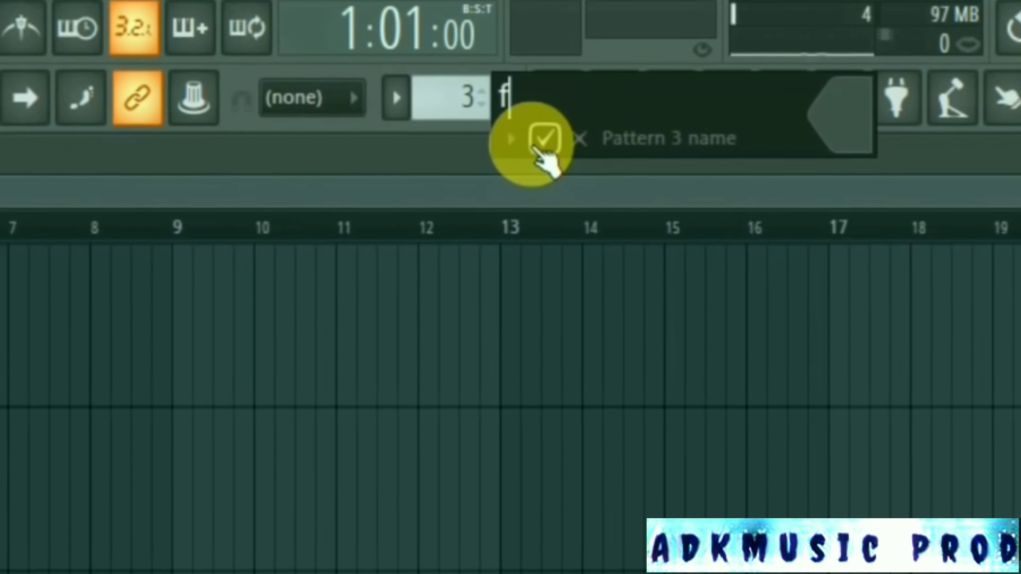
text(0)
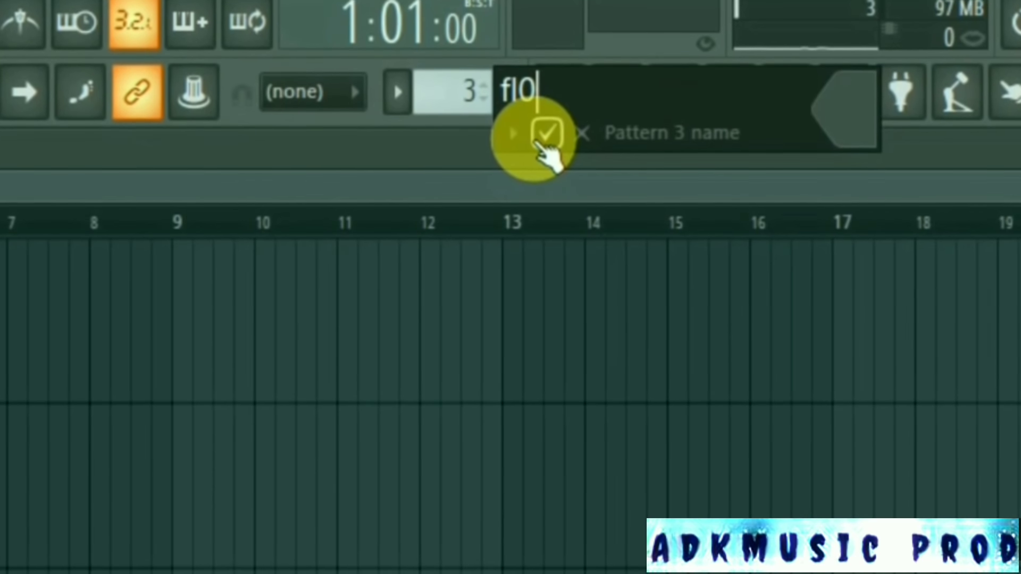
click(542, 140)
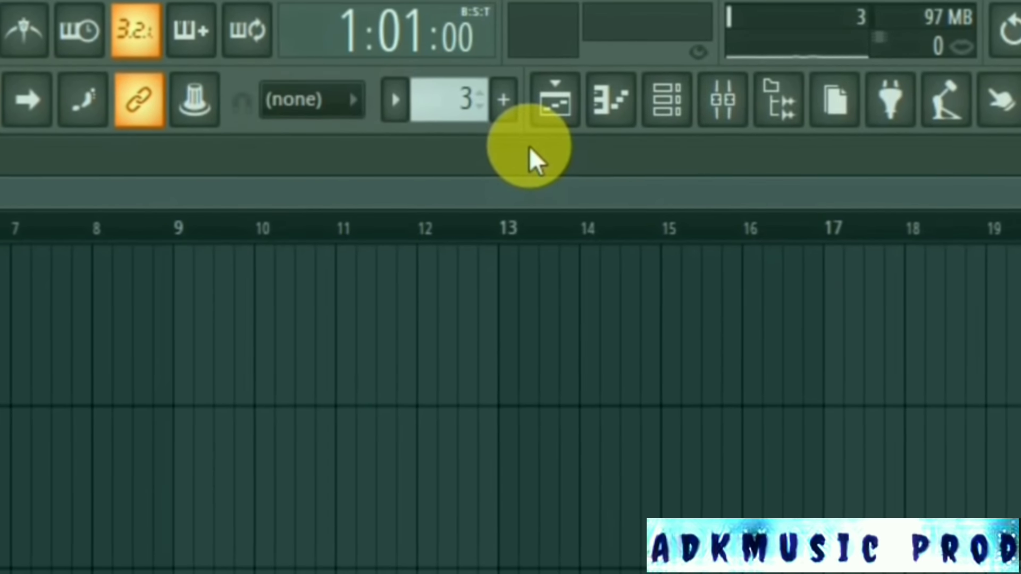
click(398, 97)
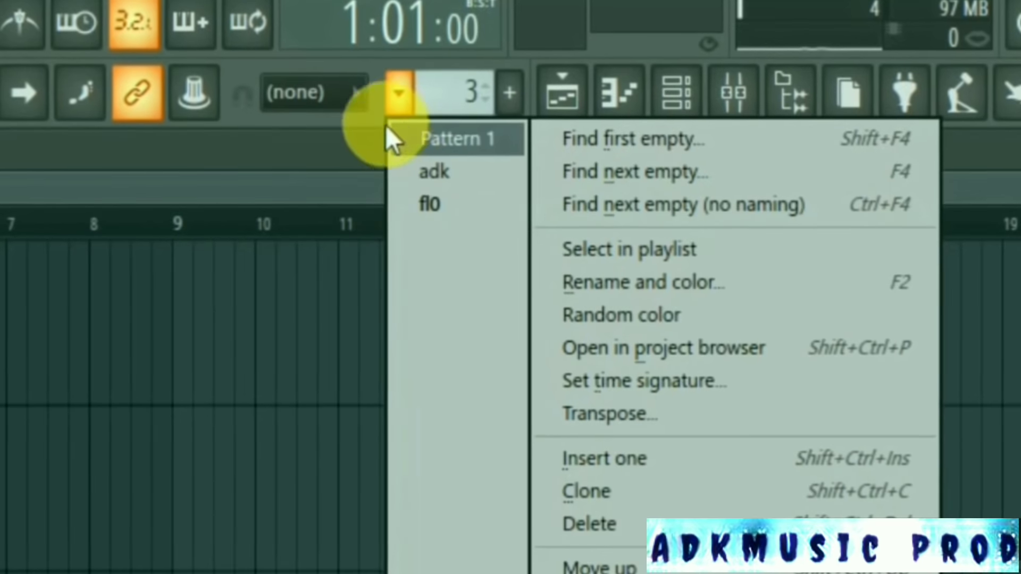
click(355, 144)
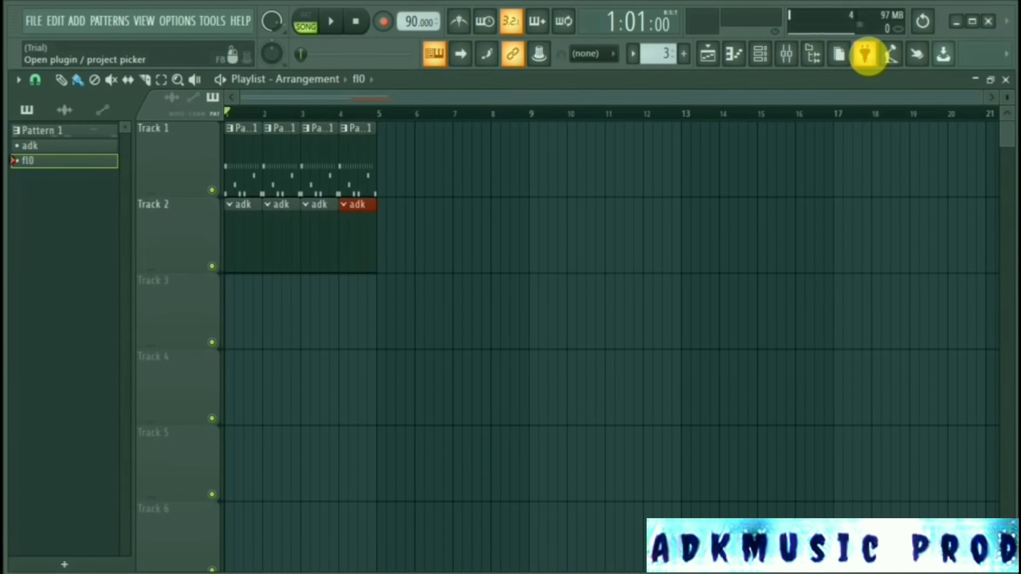
Step: Add the Transistor Bass synth from the Synth classic plugins, view its channel settings and close its window
click(865, 54)
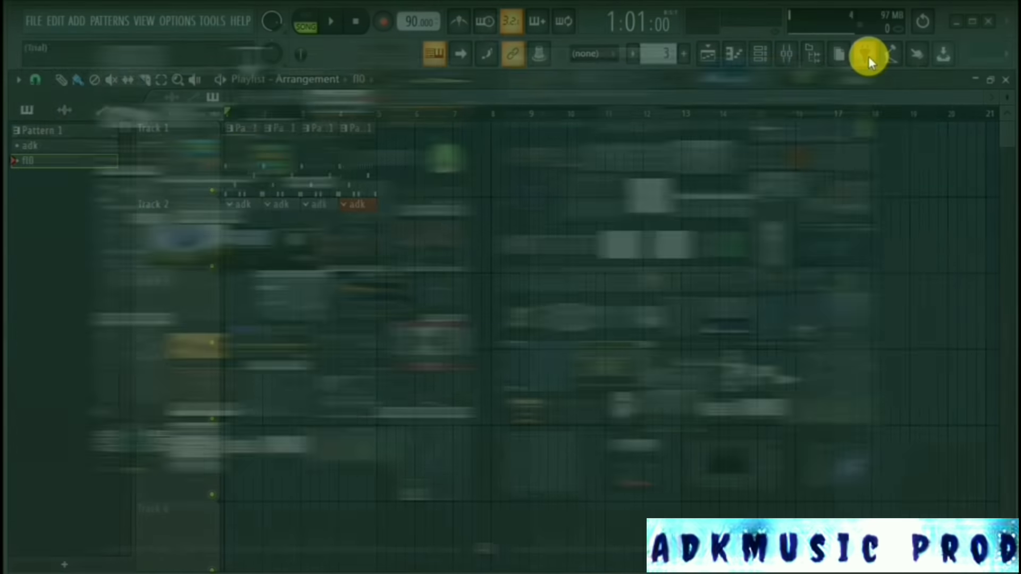
mouse_move(284, 548)
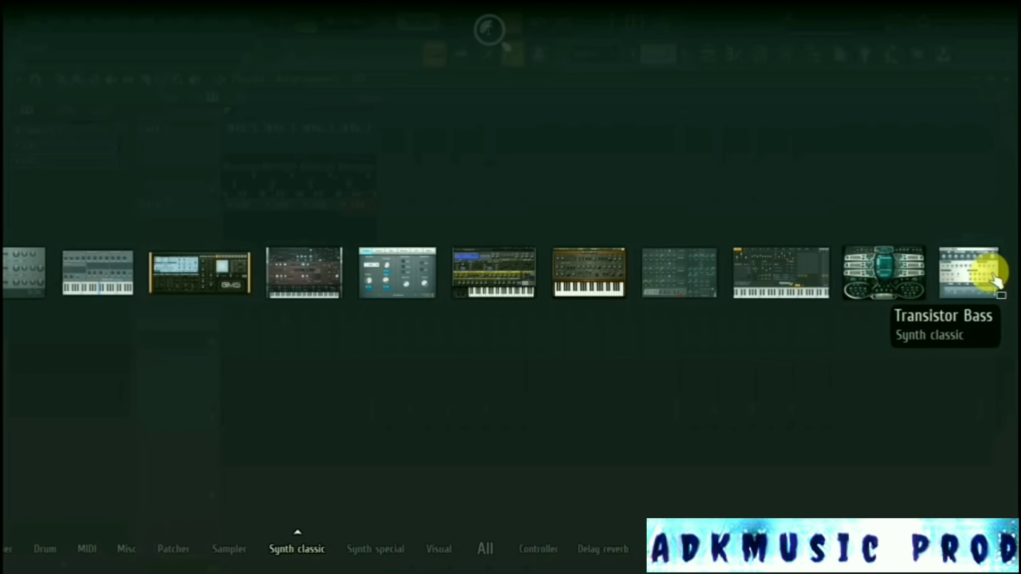
click(967, 290)
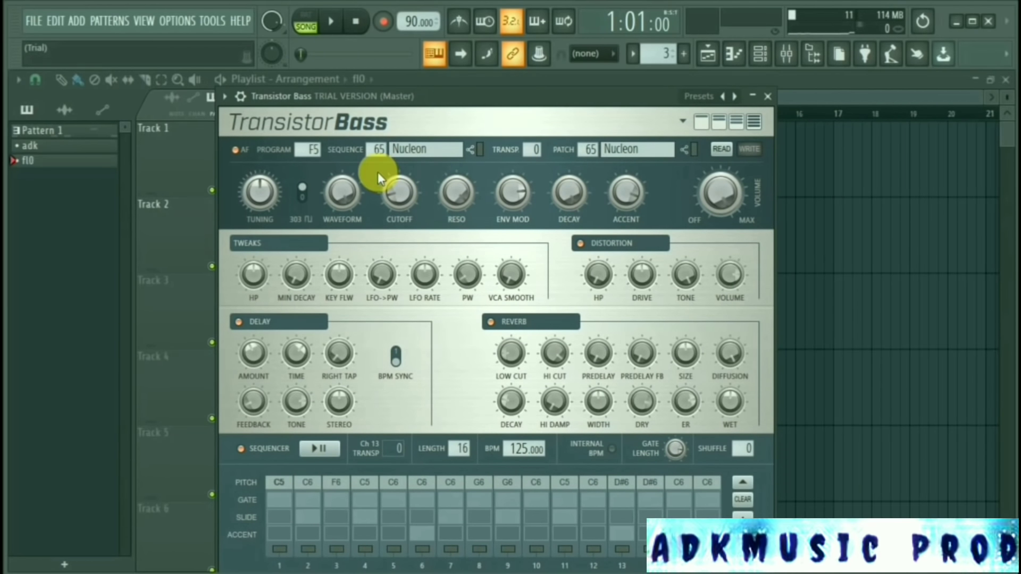
click(240, 96)
click(271, 124)
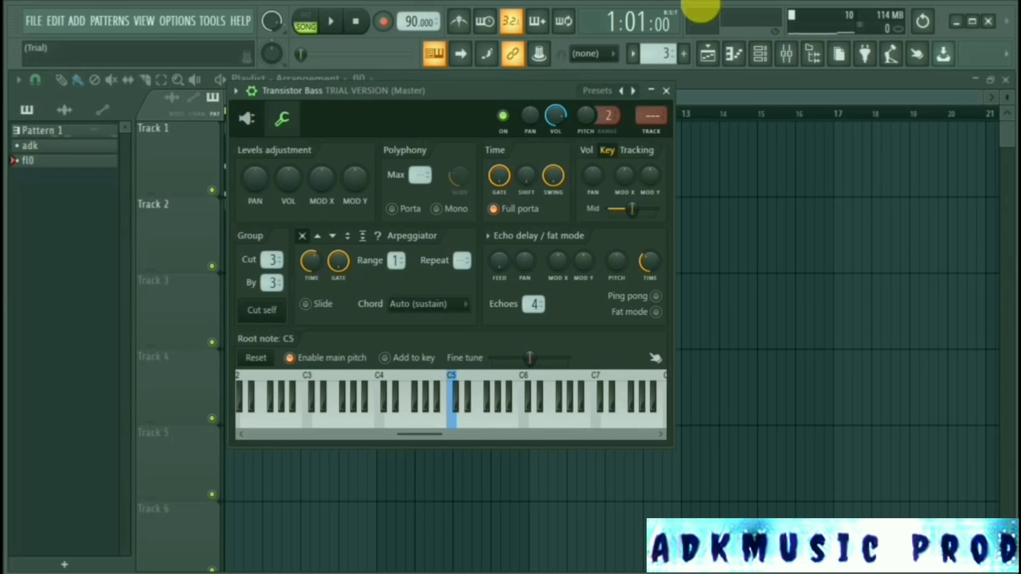
click(667, 91)
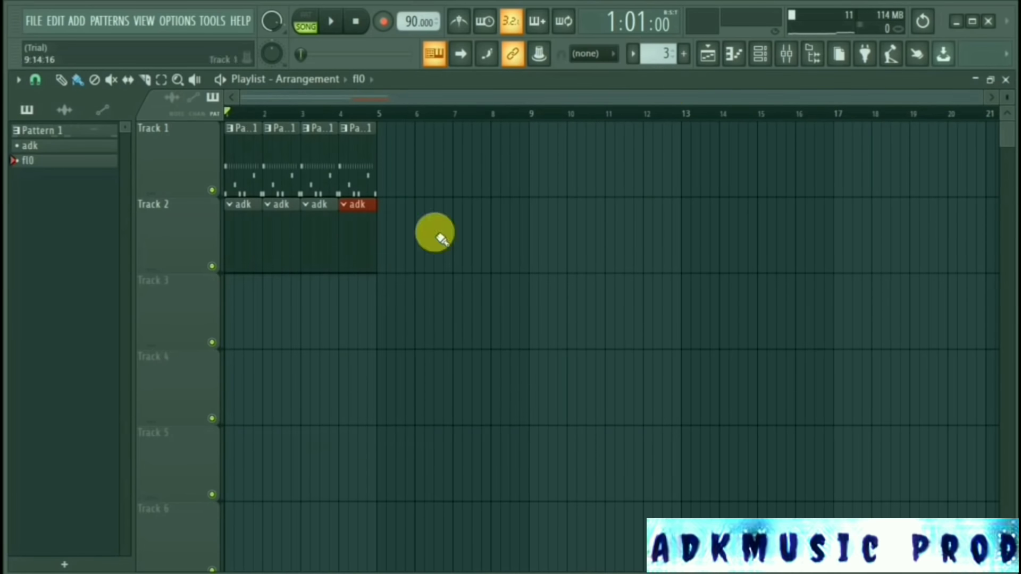
Step: Place four fl0 clips end to end on Track 3, covering bars 1 to 4
click(234, 293)
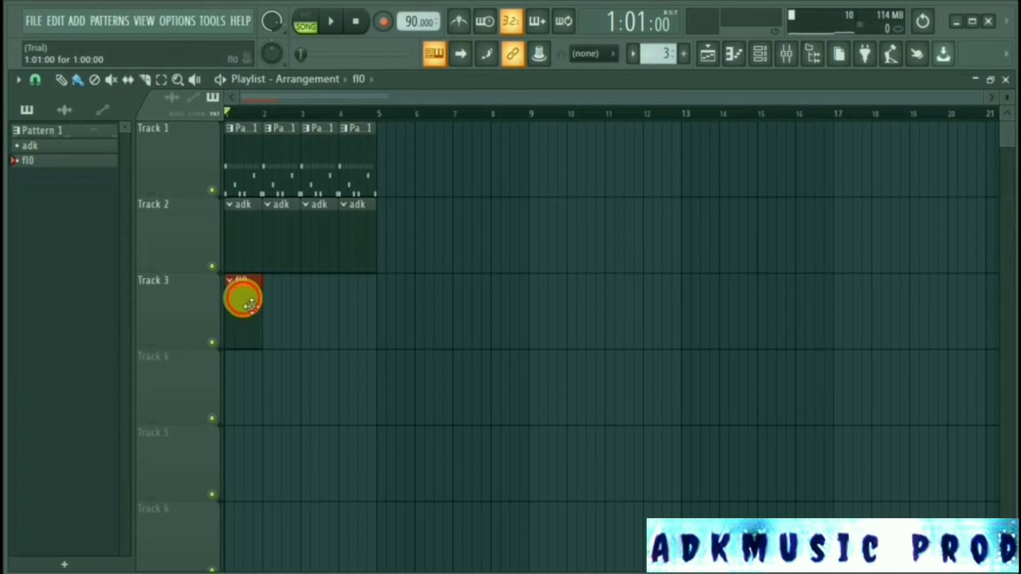
click(271, 290)
click(332, 299)
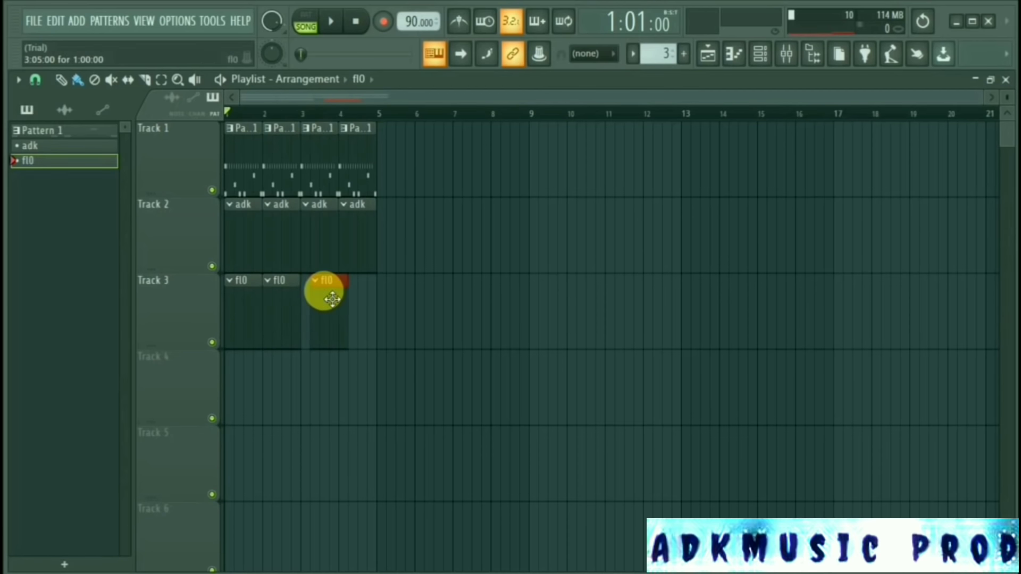
click(346, 290)
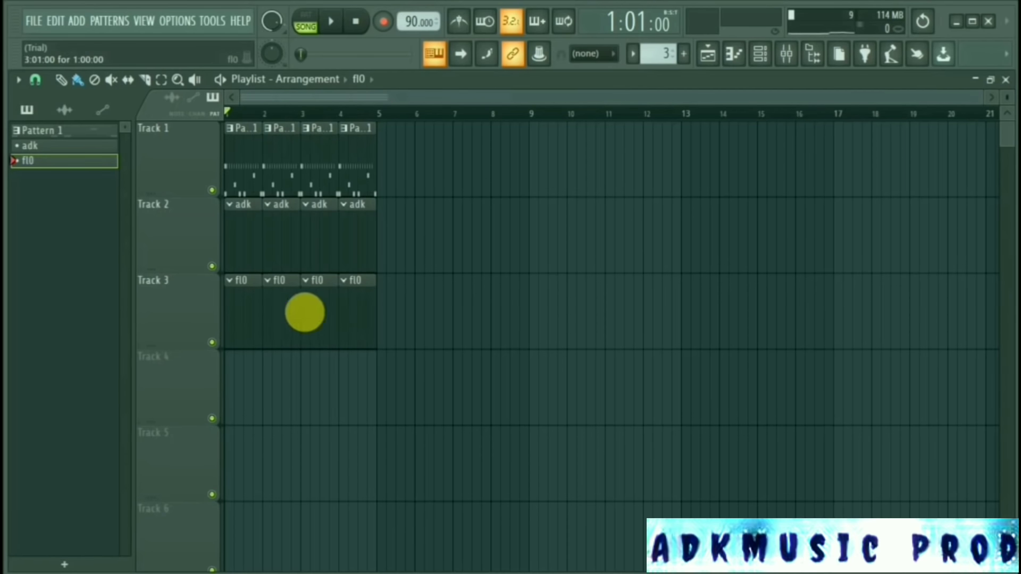
Step: In the Transistor Bass piano roll, draw one 5 : Sawslide note lasting all of bar 1, then return to the playlist
click(760, 54)
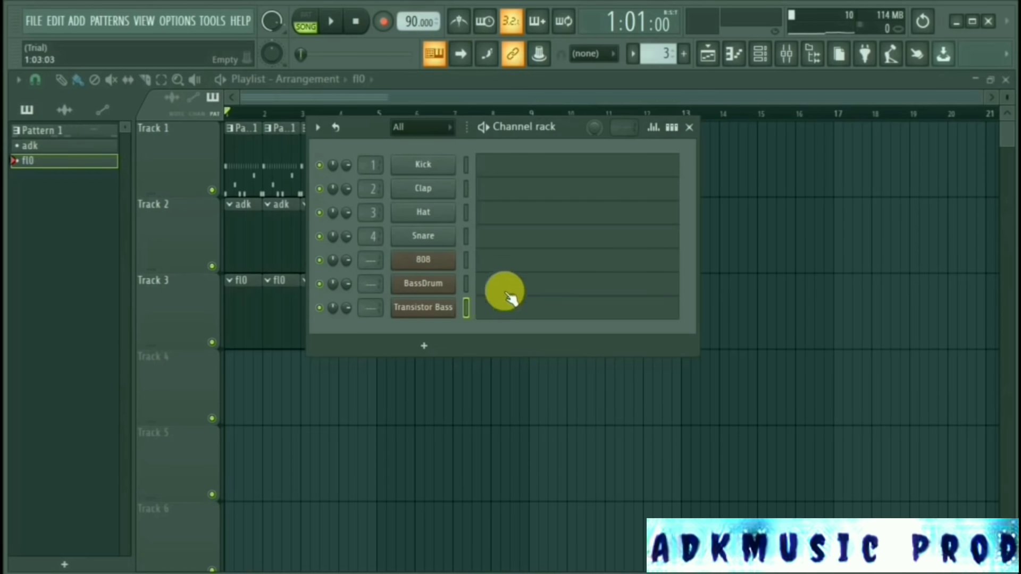
click(488, 314)
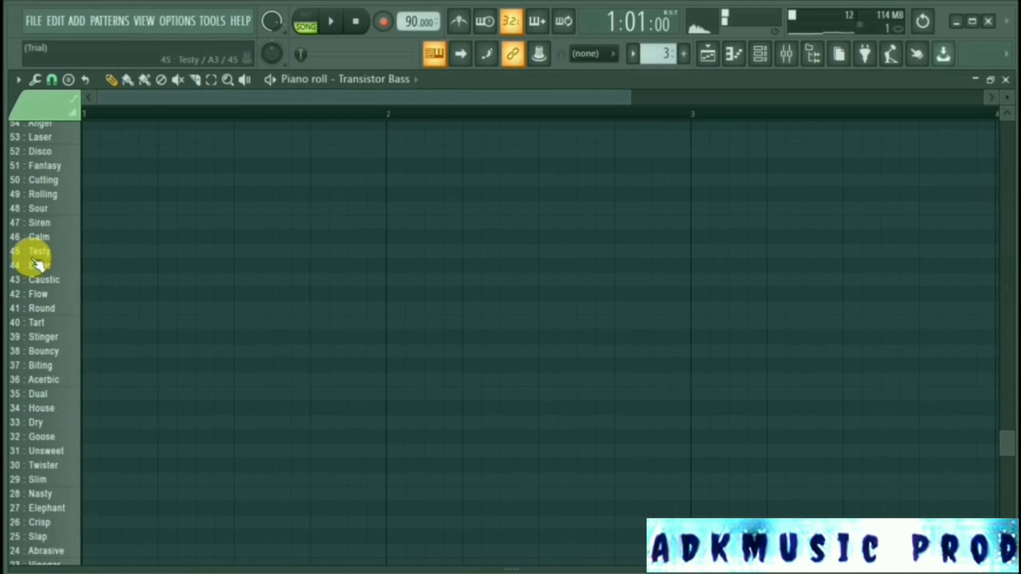
scroll(53, 506, down, 5)
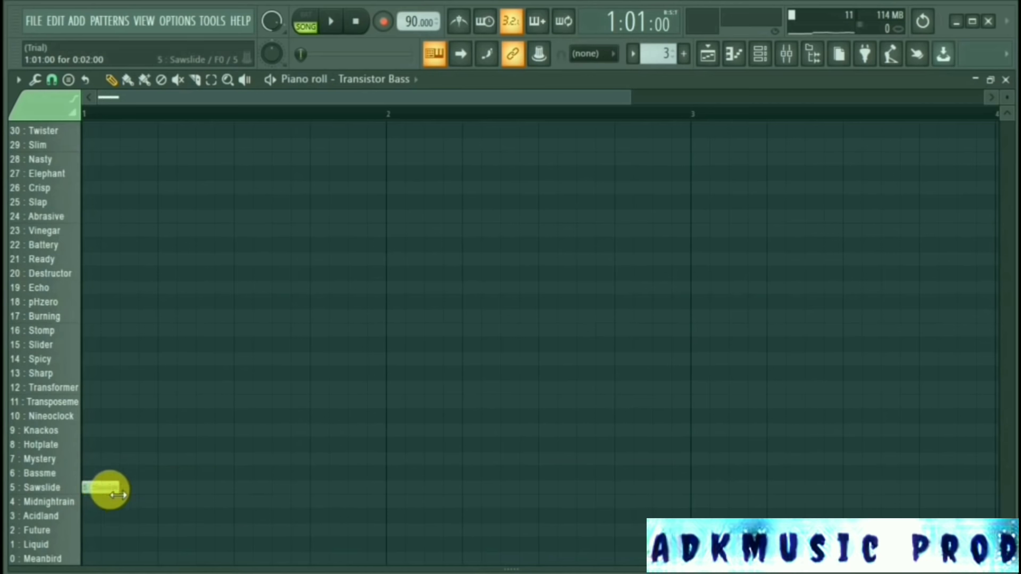
drag(118, 495, 224, 515)
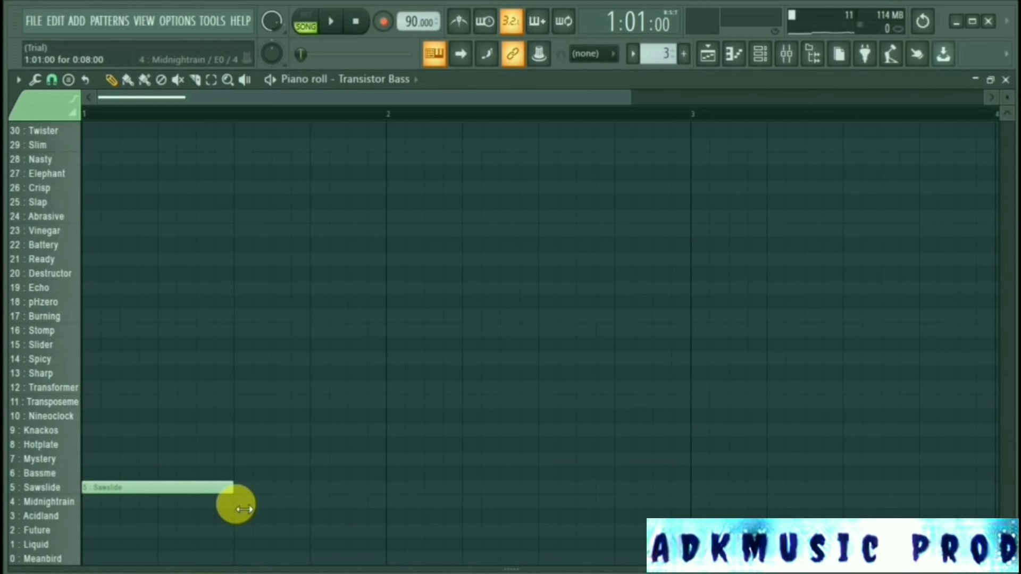
drag(301, 512, 389, 490)
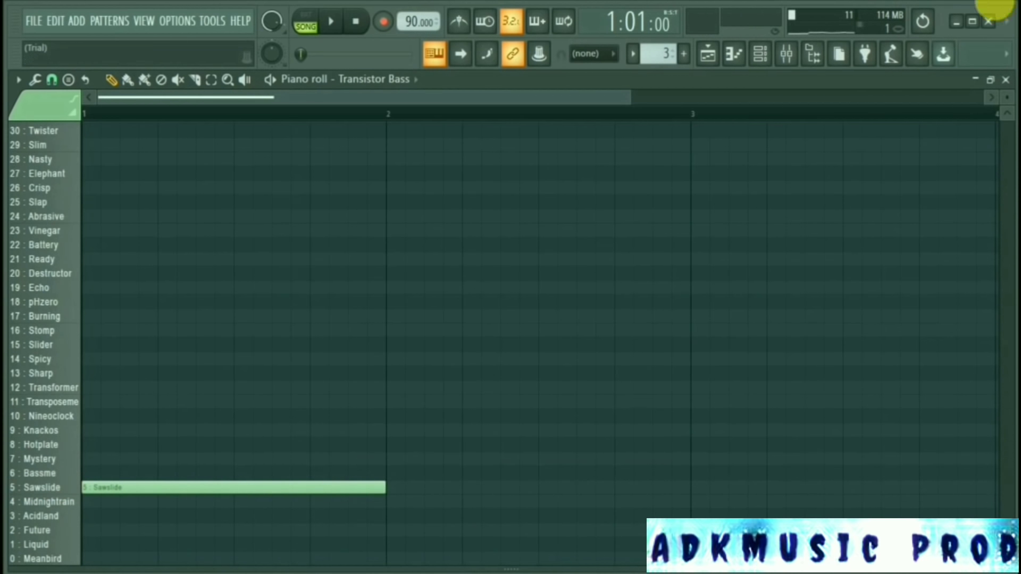
click(1005, 79)
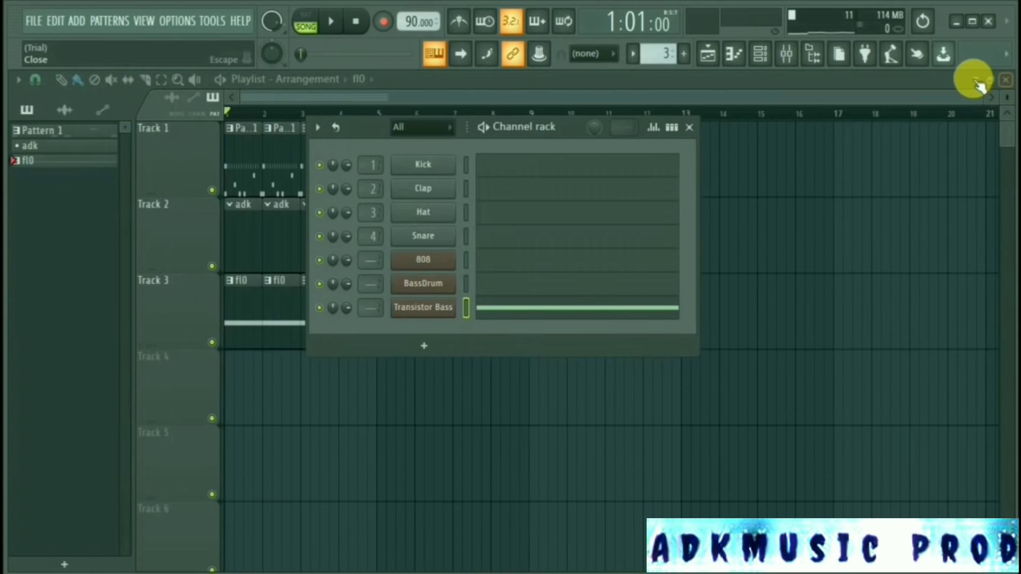
key(F6)
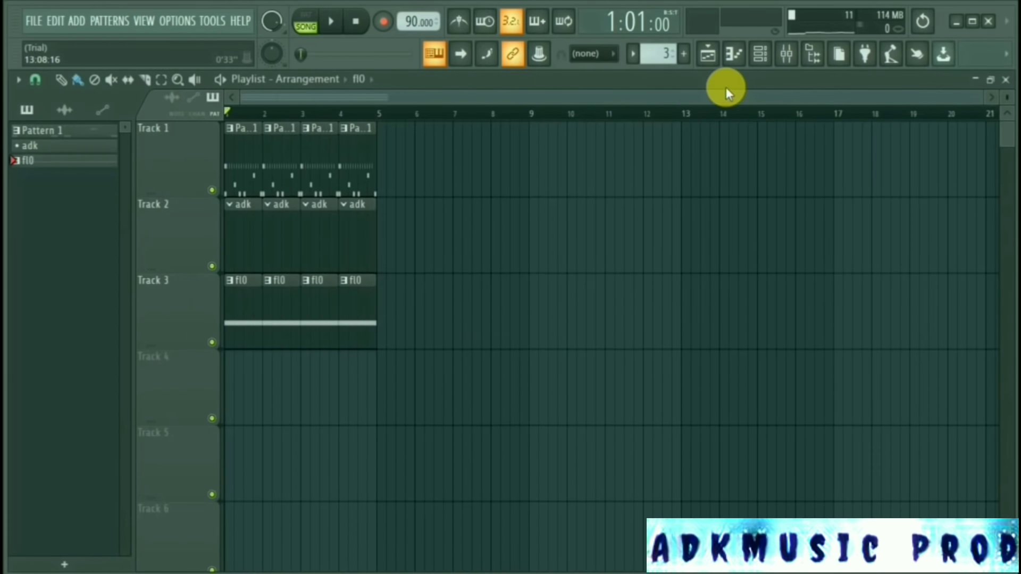
click(306, 27)
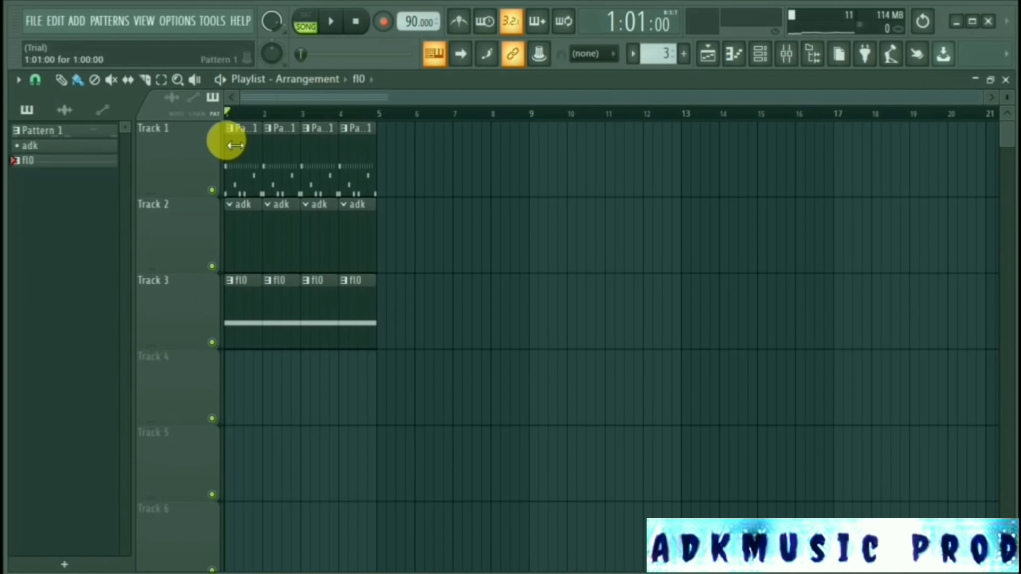
Step: Play back the three-track playlist arrangement and stop it
key(space)
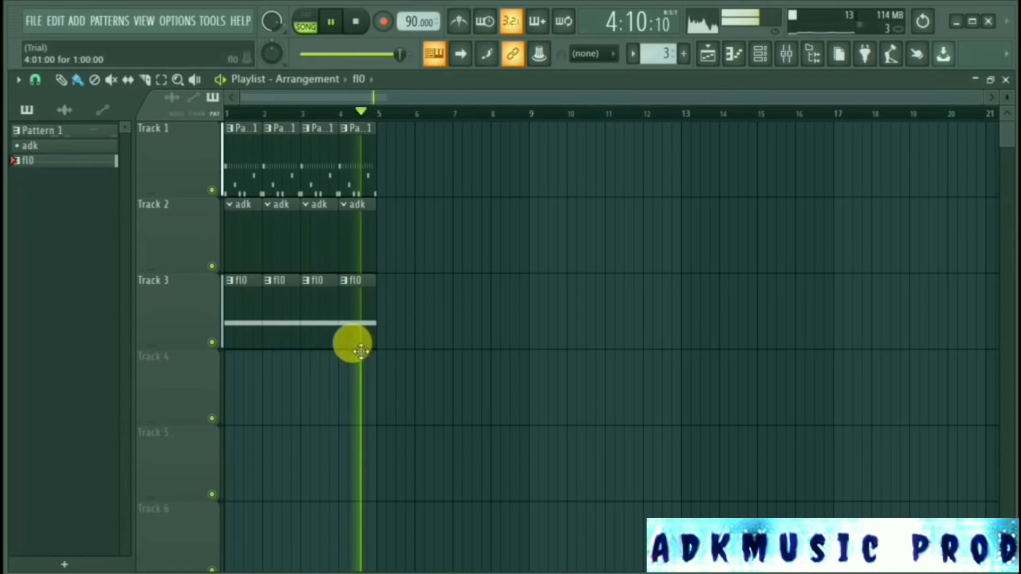
key(space)
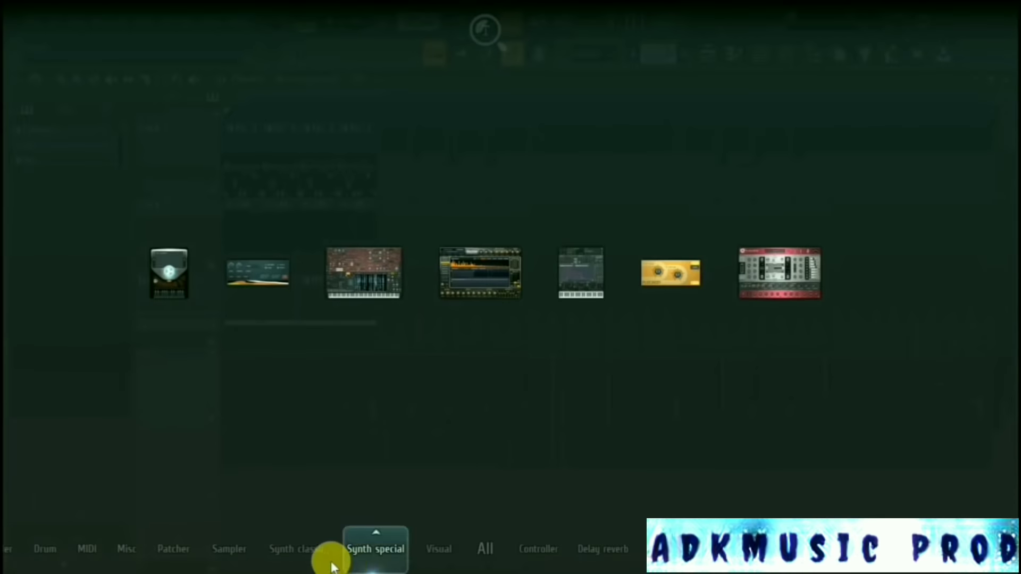
Step: Add the Harmless synth from the Synth classic plugins, load its 8 Bit Wonderland FG preset, sound its keys and close its window
mouse_move(312, 559)
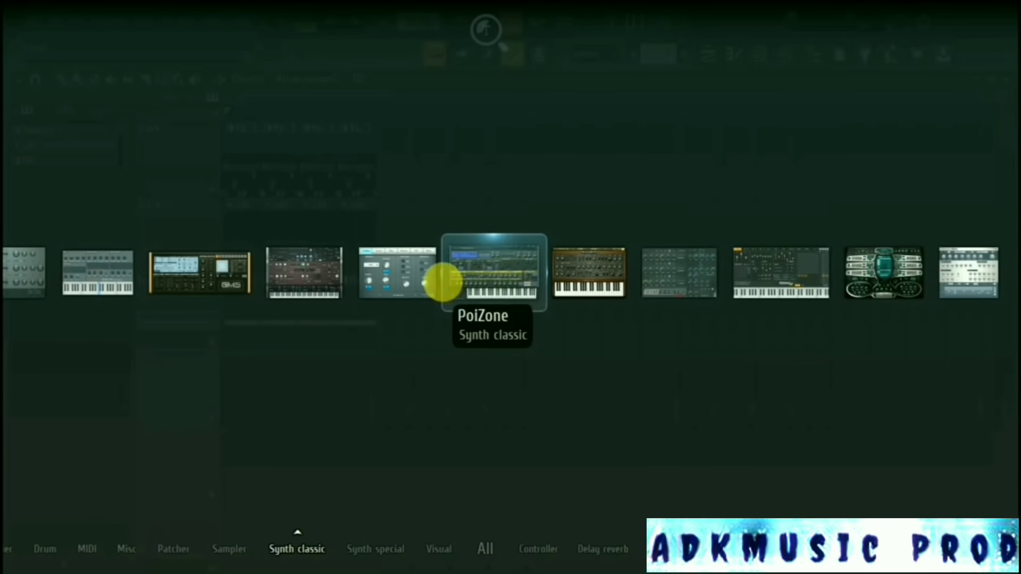
click(307, 272)
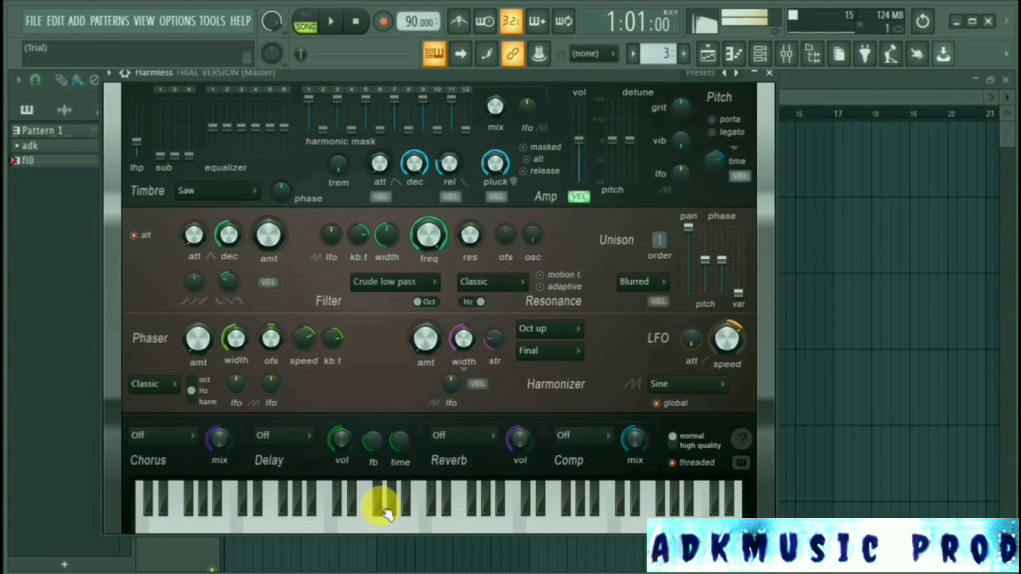
click(457, 497)
drag(601, 73, 598, 88)
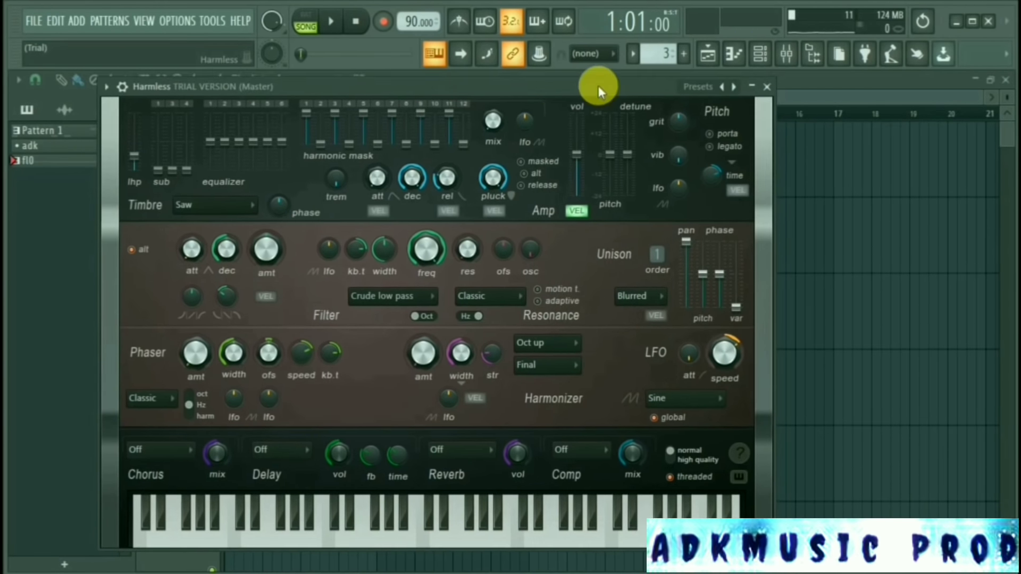
click(733, 87)
click(427, 519)
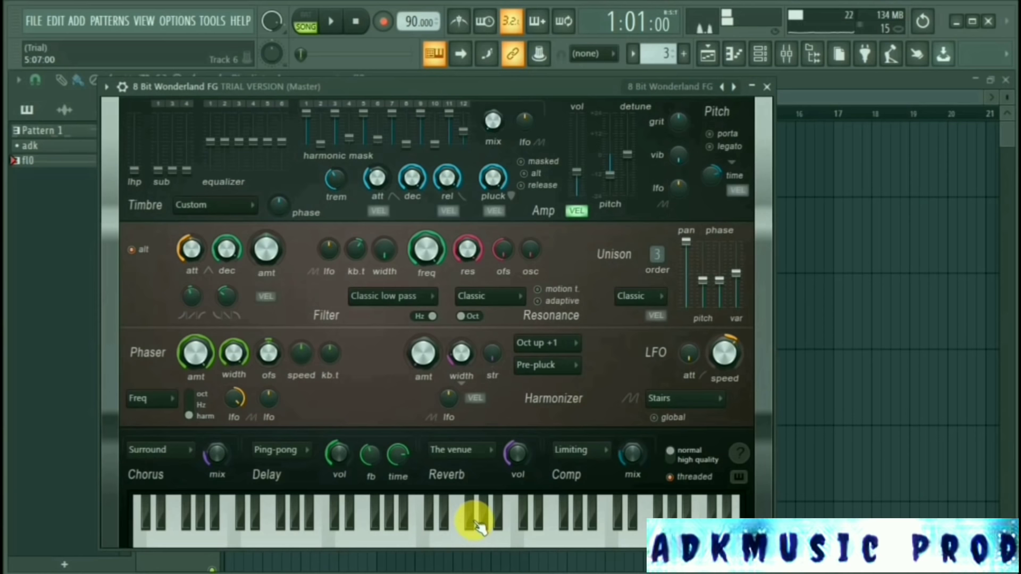
click(768, 87)
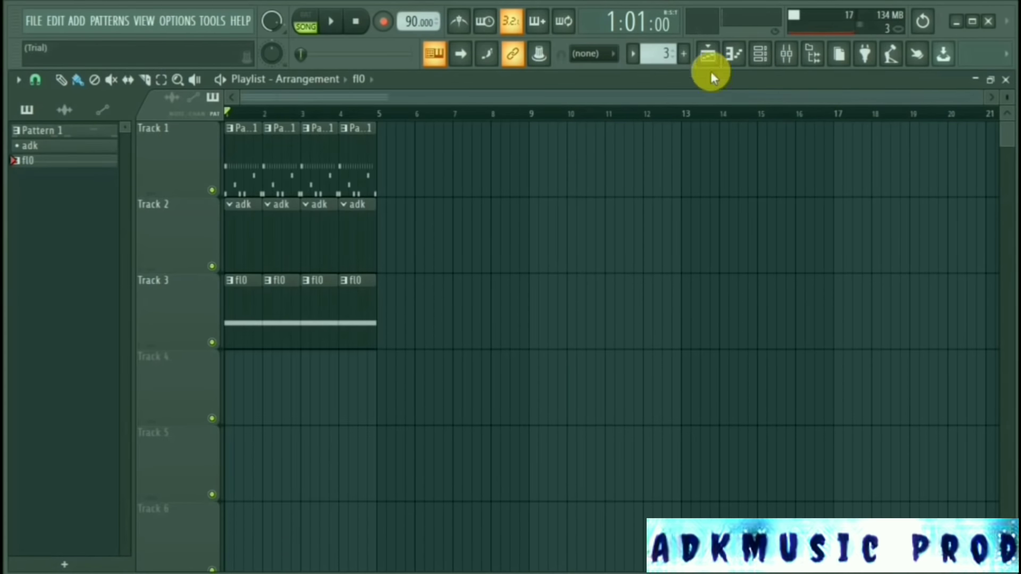
Step: In the 8 Bit Wonderland FG piano roll, draw a one-beat A#5 note at the start of bar 1 and a one-beat G#5 on beat 3
click(759, 53)
click(498, 327)
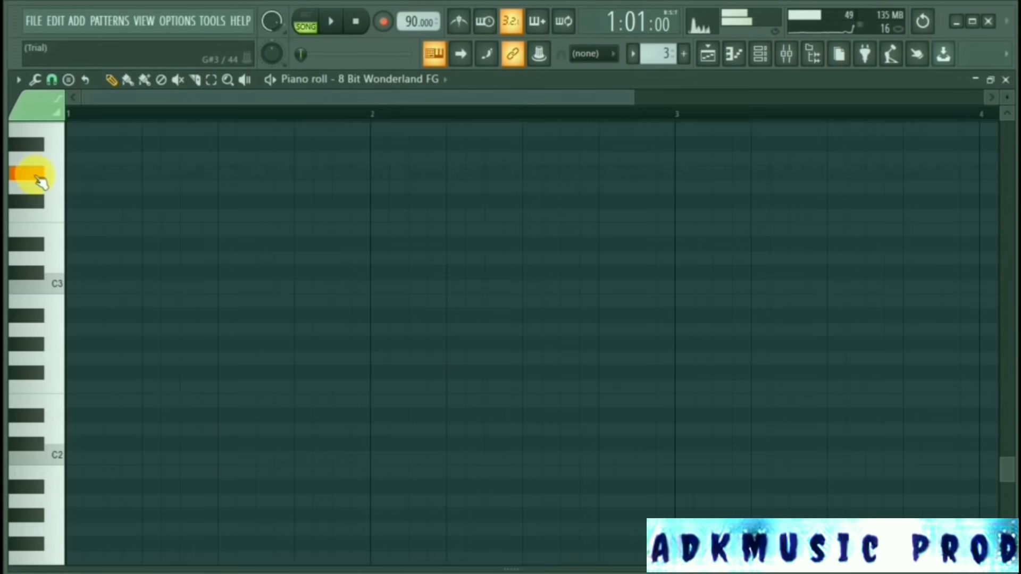
scroll(55, 130, up, 10)
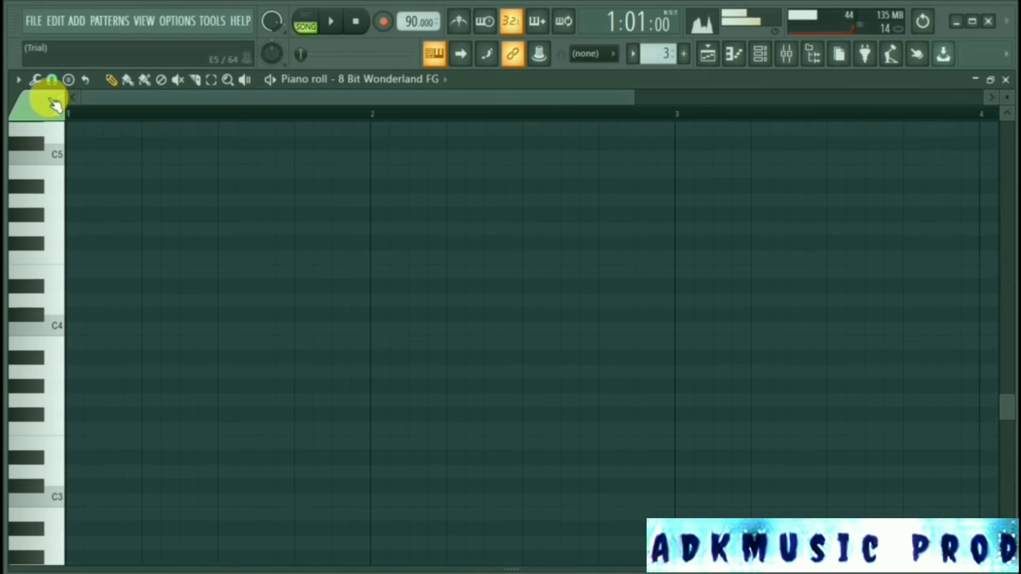
scroll(50, 122, up, 2)
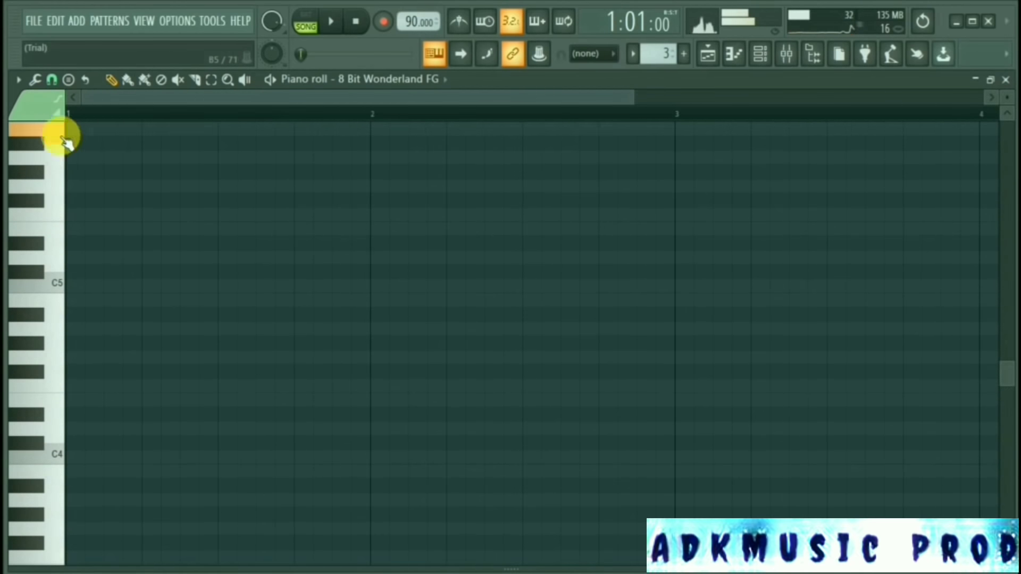
click(77, 145)
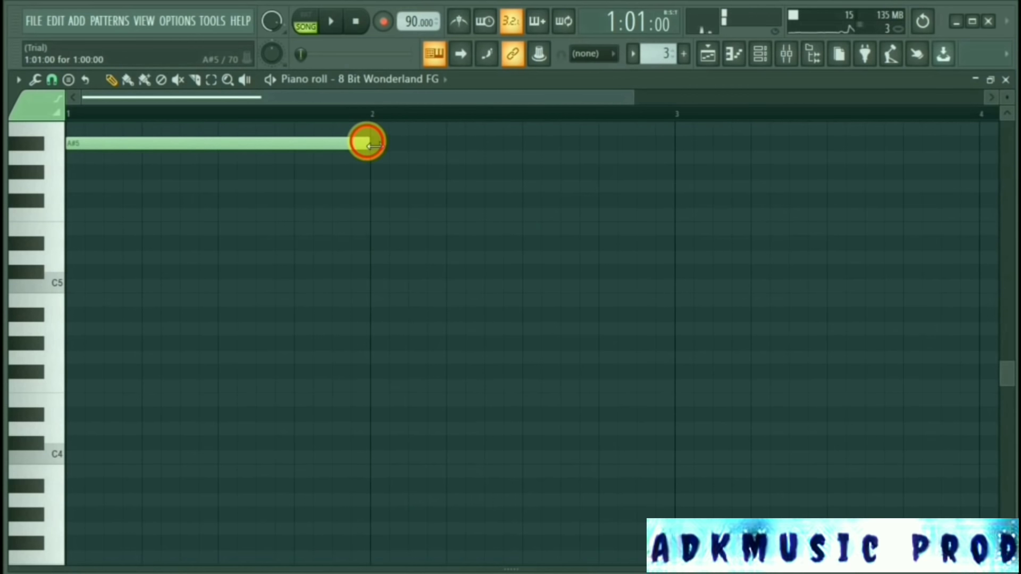
drag(368, 144, 162, 155)
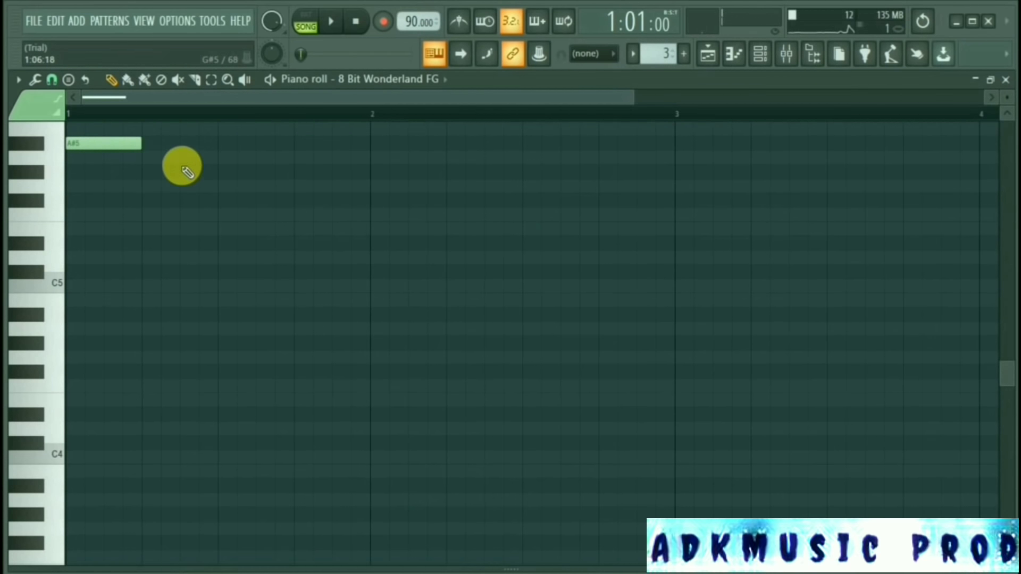
click(227, 173)
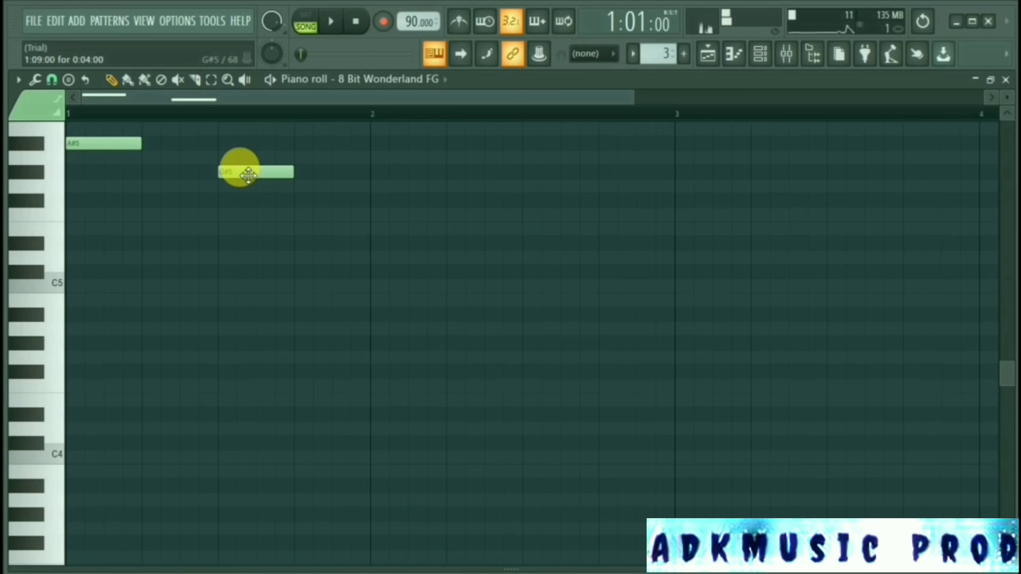
Step: Play back the song with the 8 Bit Wonderland FG notes, stop it and close the piano roll
key(space)
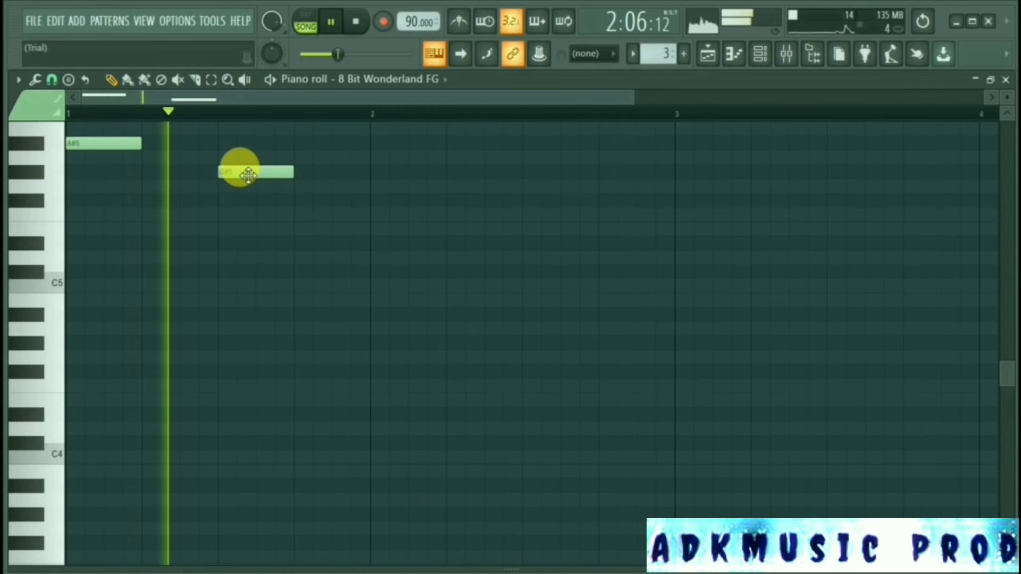
key(space)
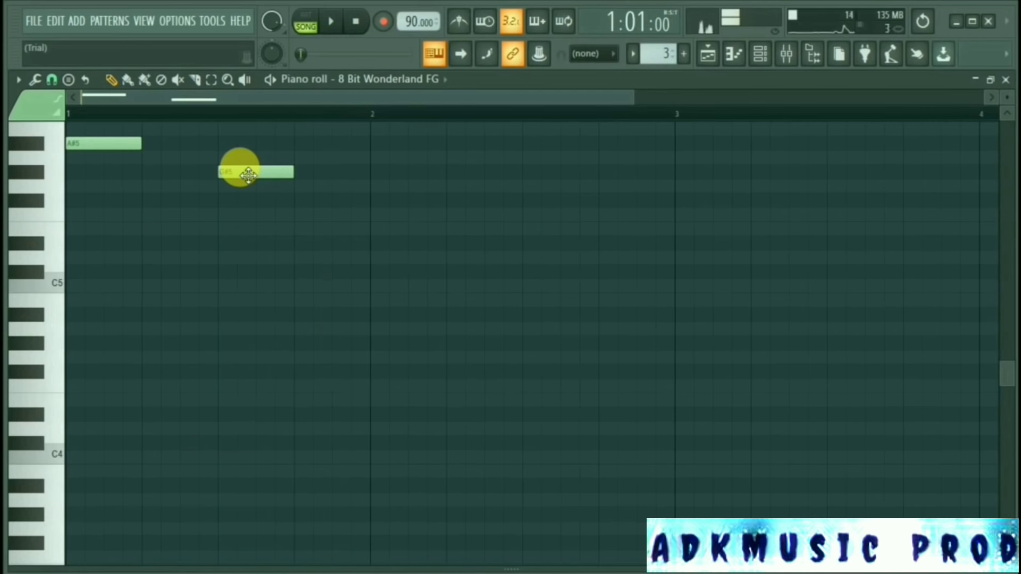
click(1006, 81)
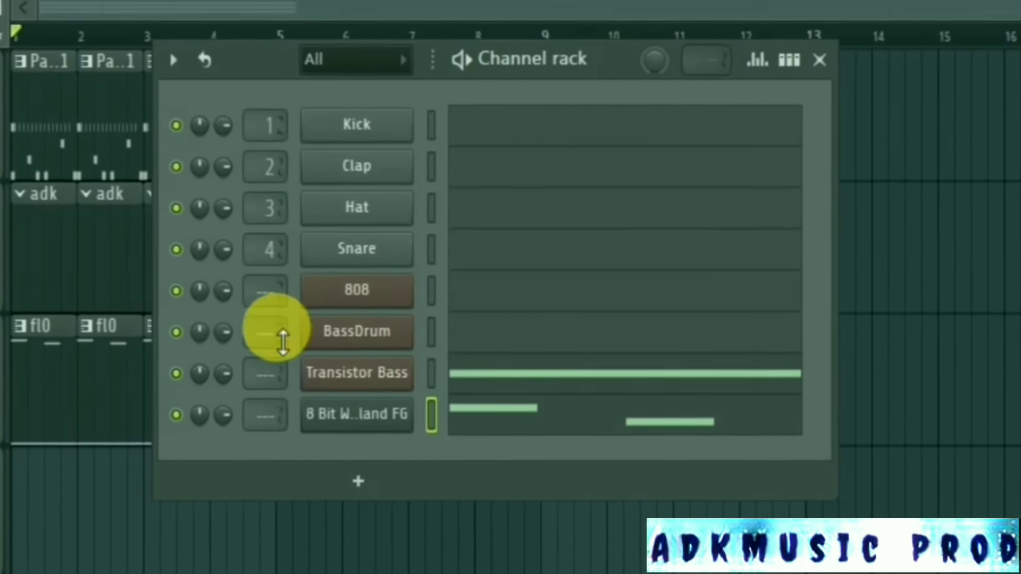
Step: Route the 808, BassDrum, Transistor Bass and 8 Bit Wonderland FG channels to mixer tracks 5, 6, 7 and 8
drag(265, 290, 265, 291)
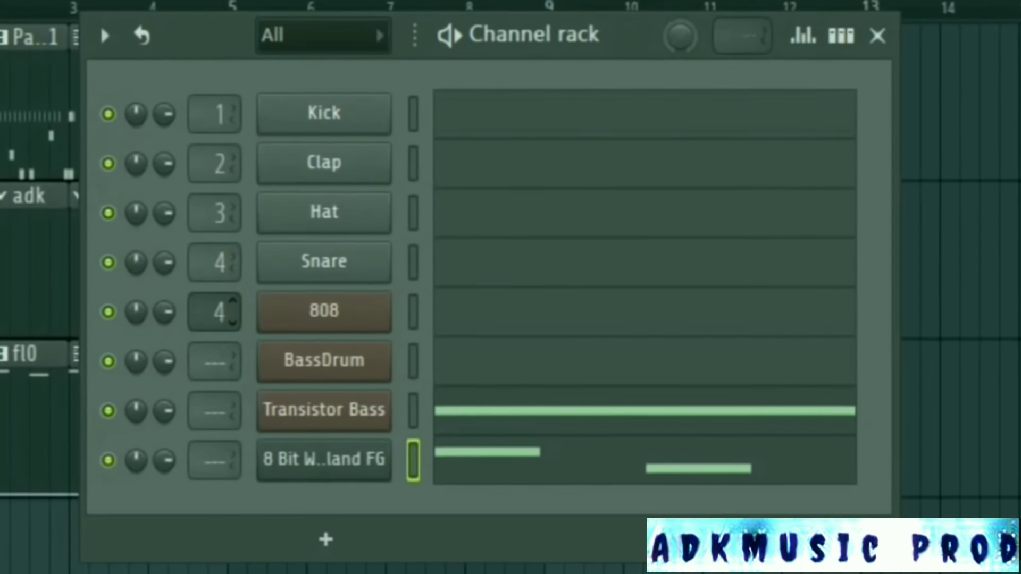
drag(214, 311, 214, 307)
drag(221, 376, 221, 371)
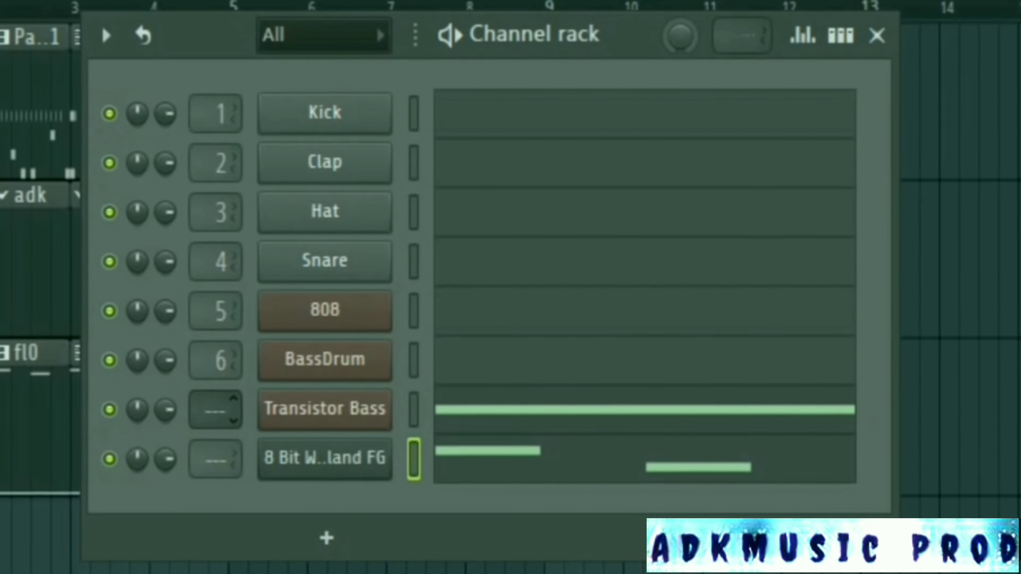
drag(222, 409, 222, 405)
drag(221, 467, 221, 455)
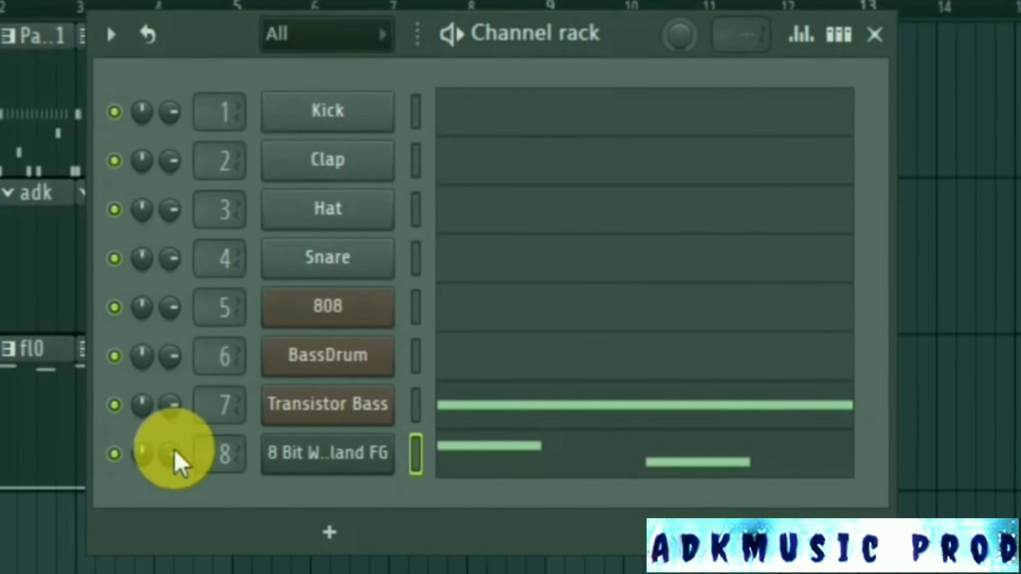
Step: Look at the channel rack's graph editor and step sequencer views, then close the channel rack
drag(144, 457, 142, 456)
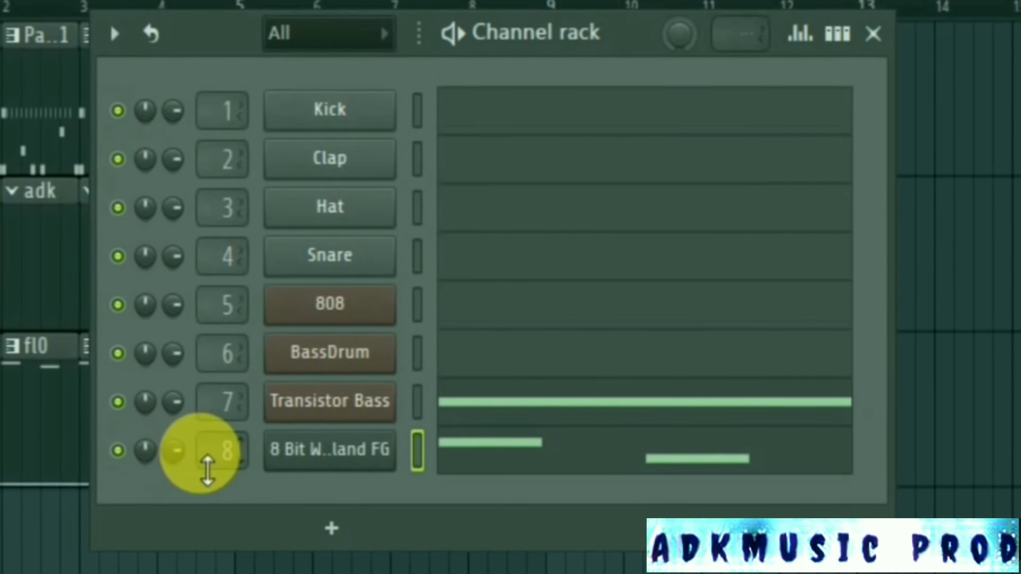
click(807, 34)
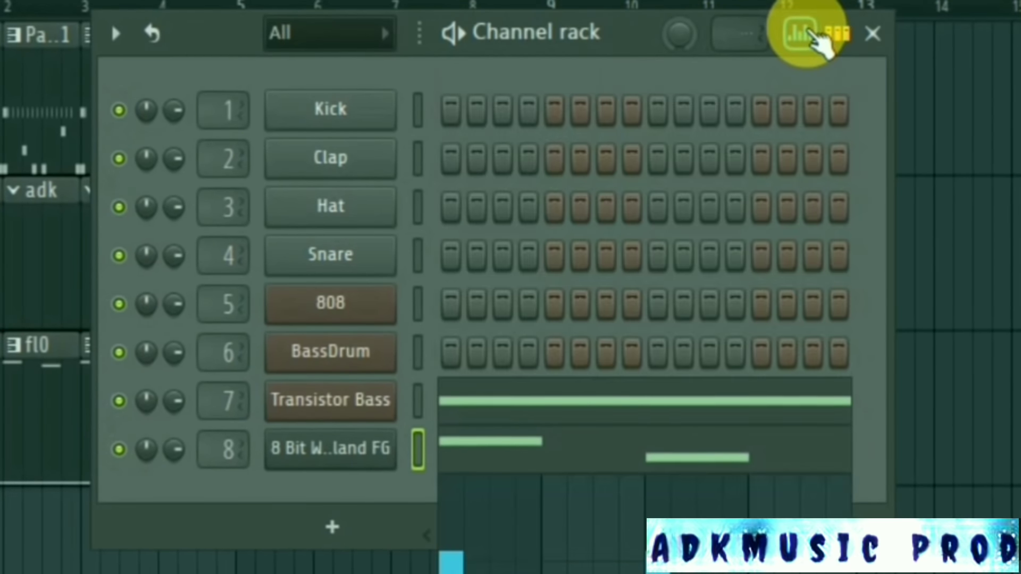
click(838, 35)
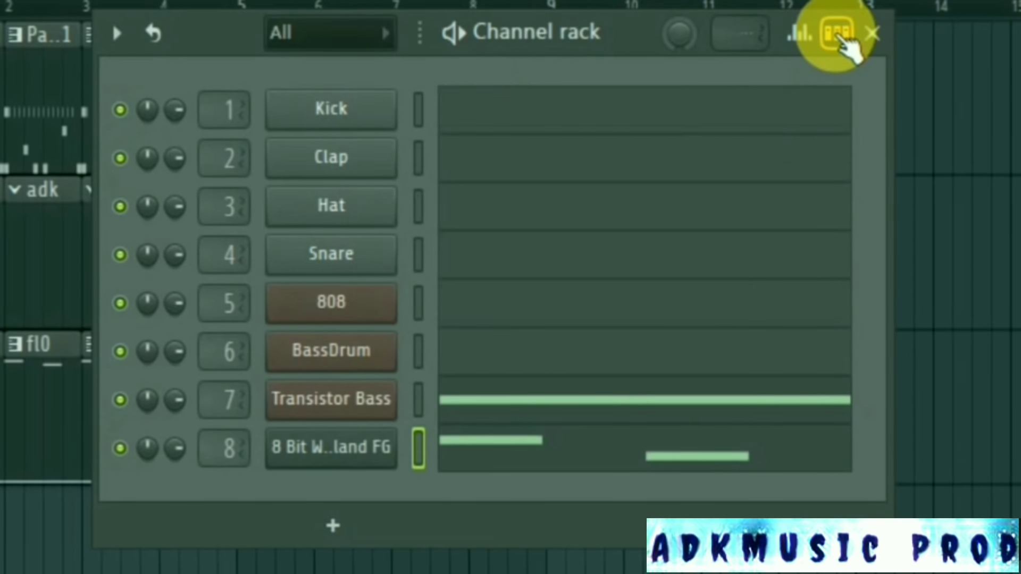
click(856, 41)
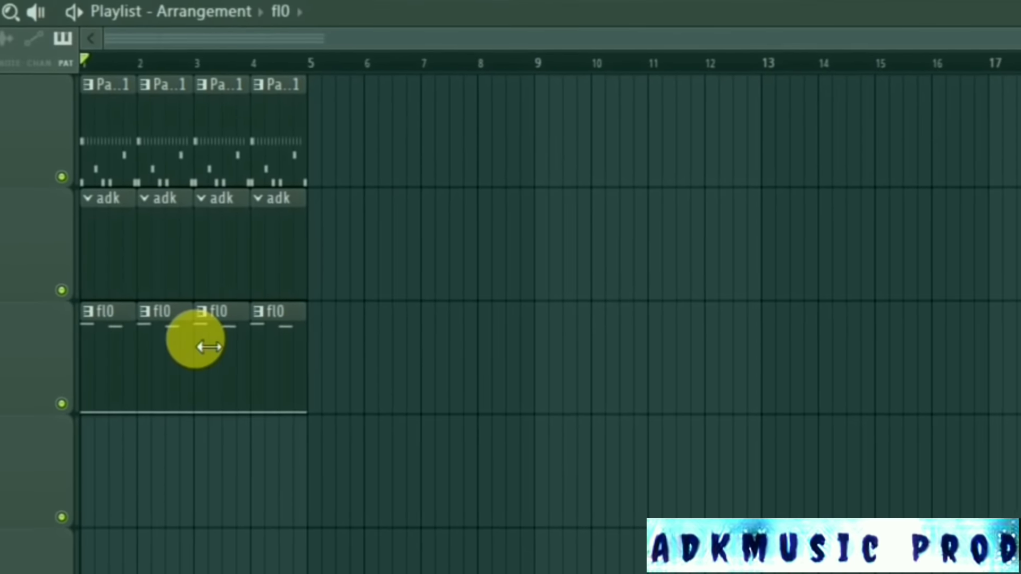
Step: Extend the Pattern 1, adk and fl0 clips on Tracks 1 to 3 with four more clips each, covering bars 5 to 8
click(312, 131)
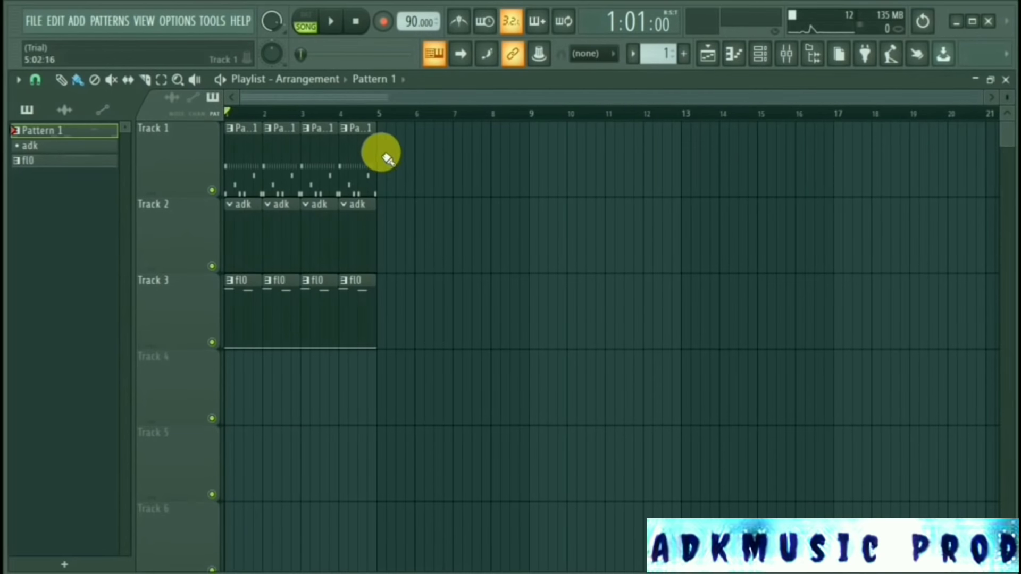
drag(426, 153, 464, 155)
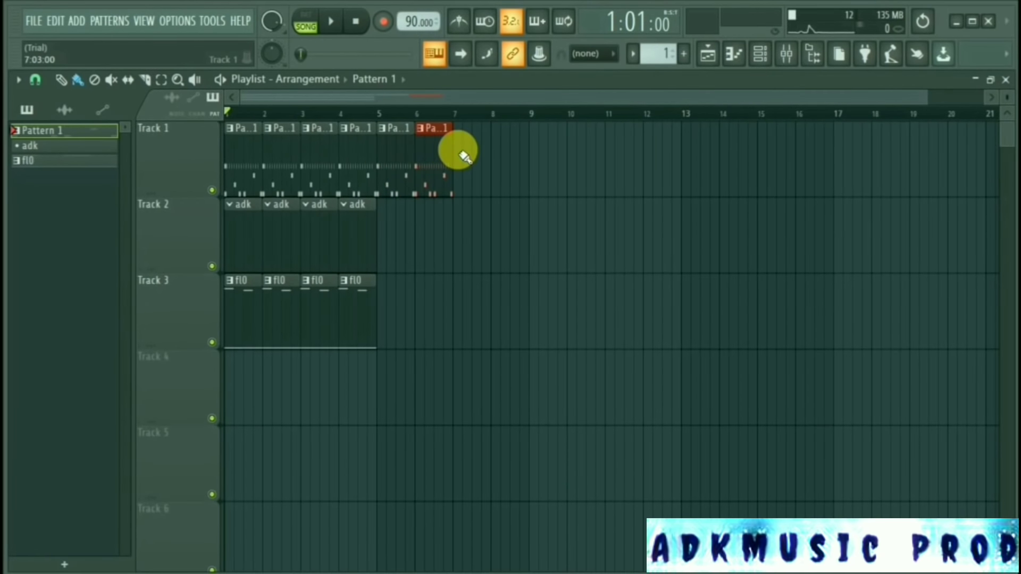
click(500, 151)
click(353, 231)
click(380, 223)
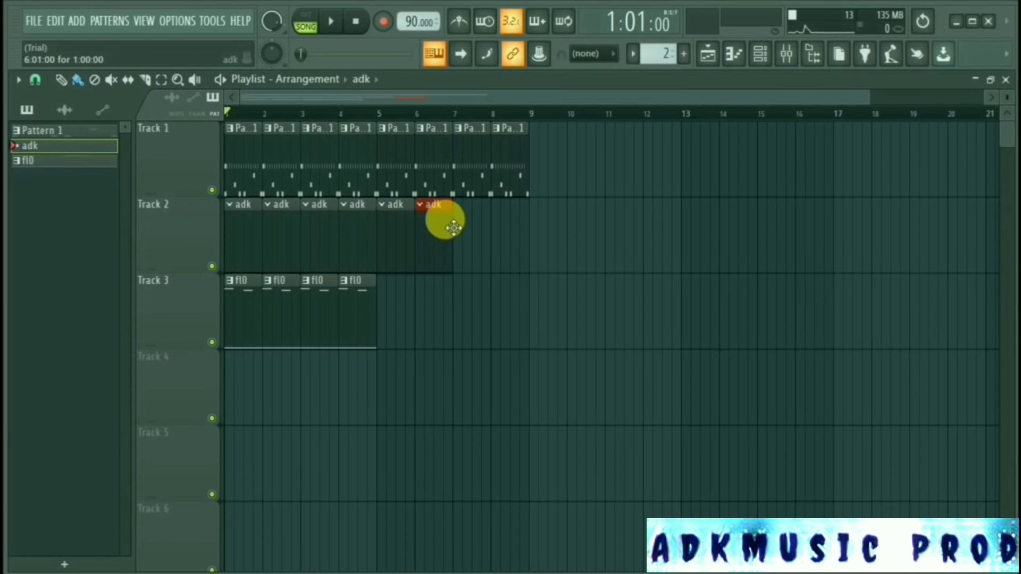
click(360, 330)
drag(379, 298, 506, 300)
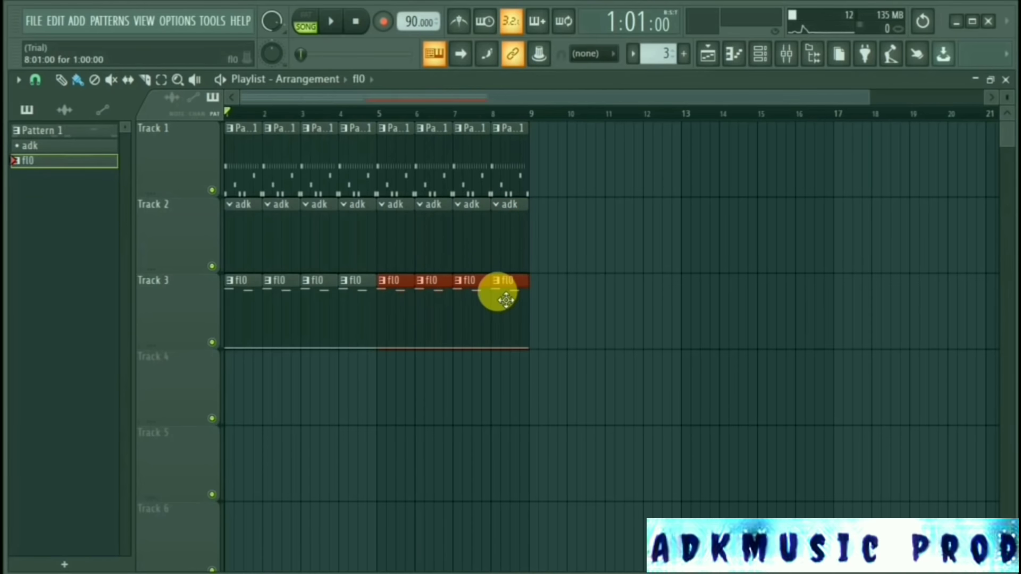
Step: Create a new pattern in slot 4 named acer1
click(684, 54)
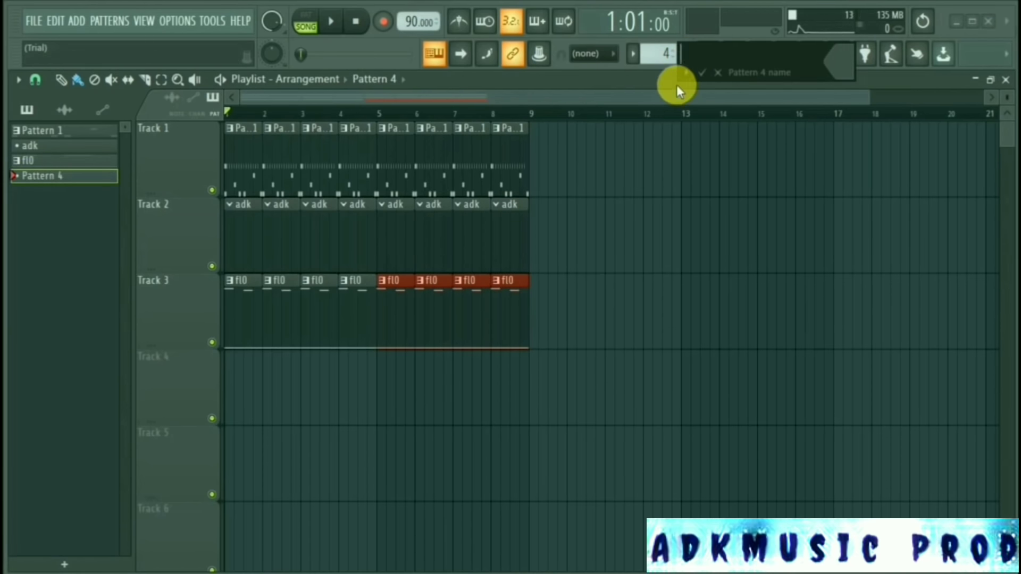
text(acer1)
key(Return)
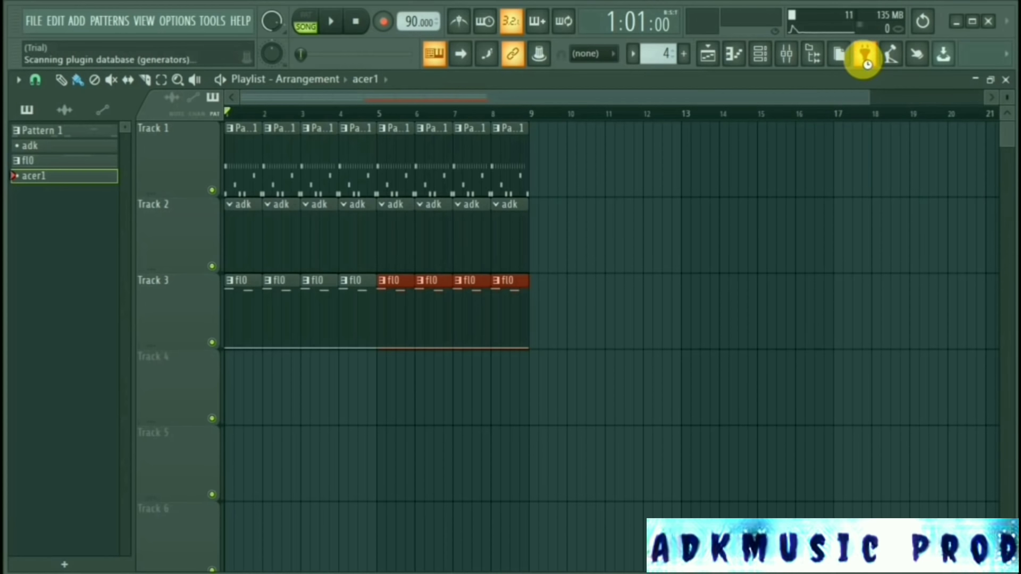
Step: Add the FPC drum machine from the Drum plugins and audition its tambourine, closed hat, kick, sidestick, snare and tom pads
click(865, 58)
mouse_move(45, 549)
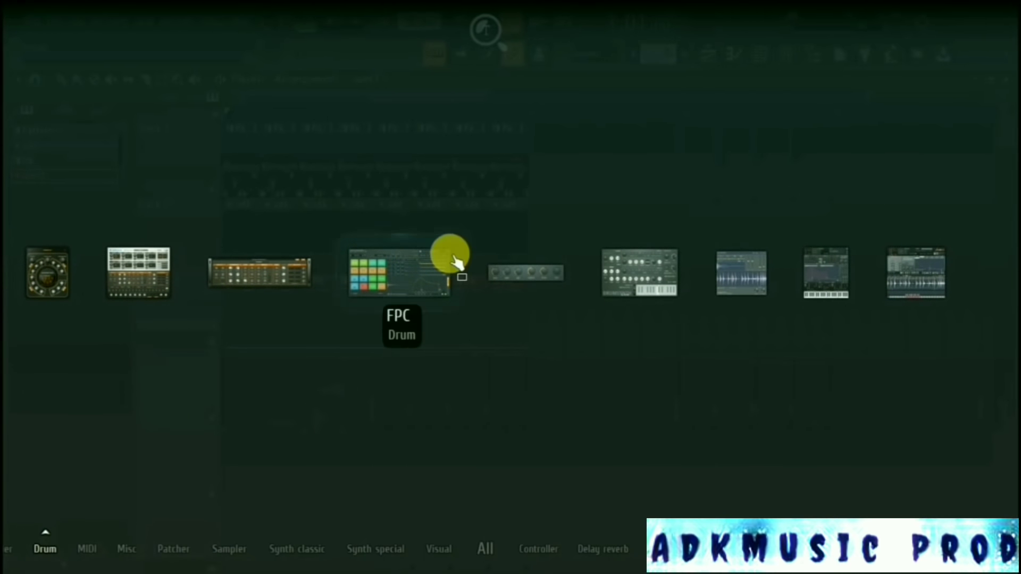
click(413, 290)
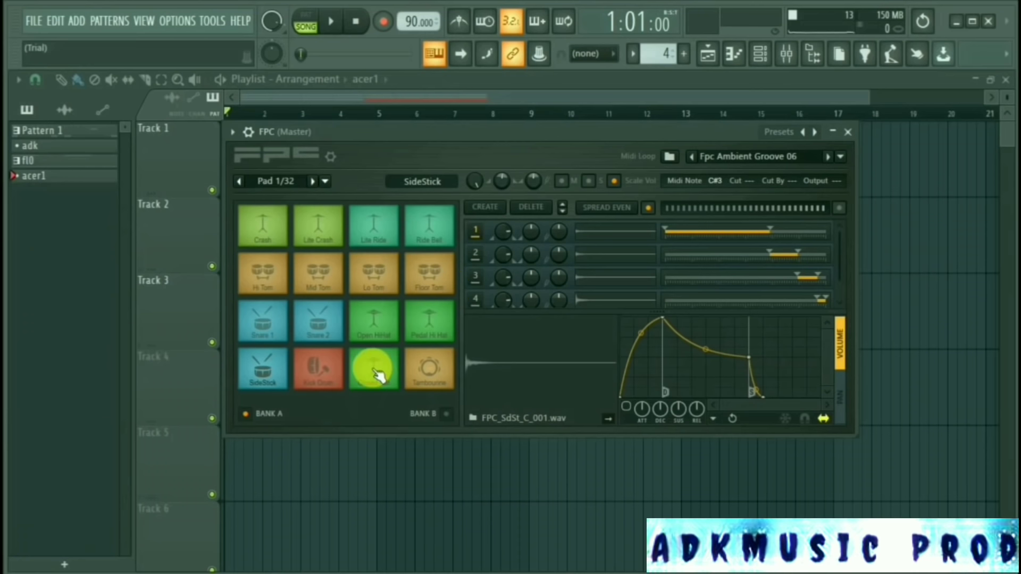
click(427, 370)
click(391, 370)
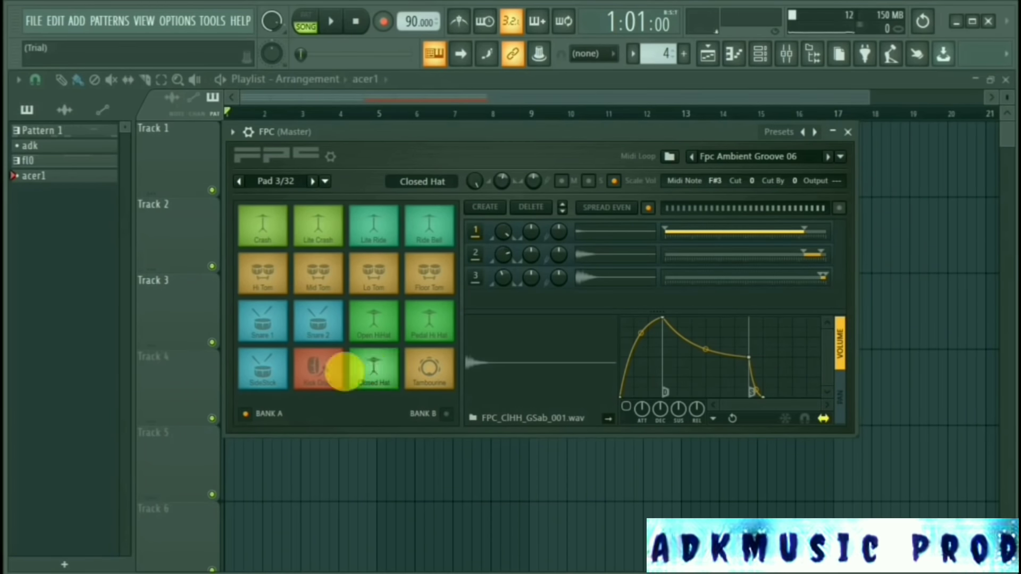
click(316, 370)
click(266, 375)
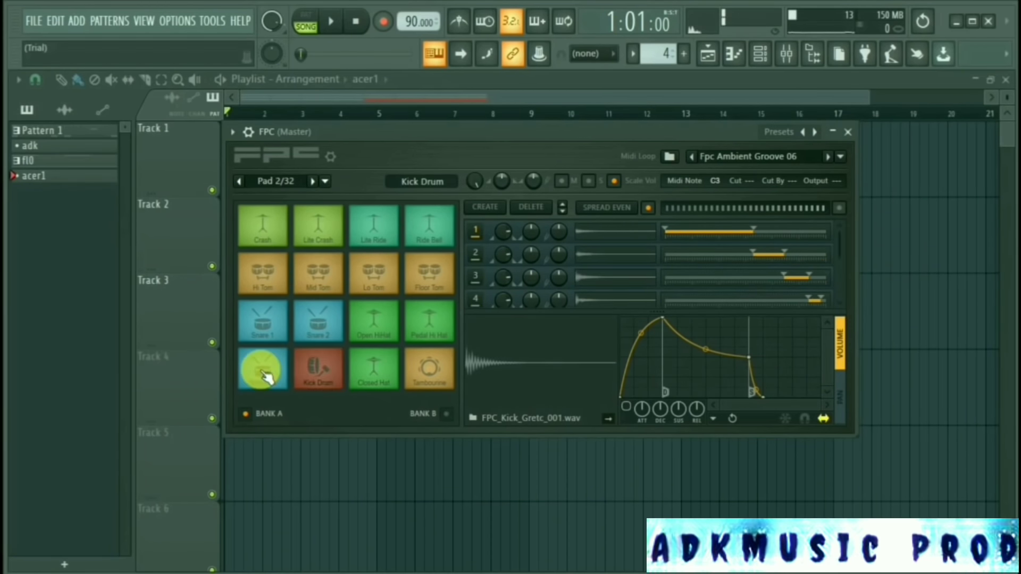
click(266, 324)
click(428, 285)
click(383, 271)
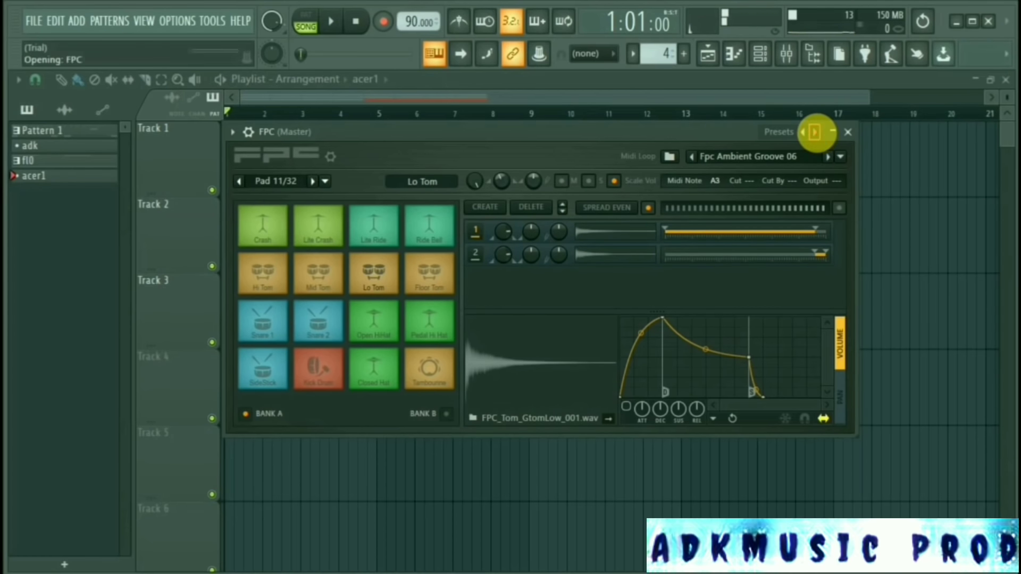
Step: Load the electronic 909 kit preset into the FPC drum machine
click(814, 132)
right_click(817, 133)
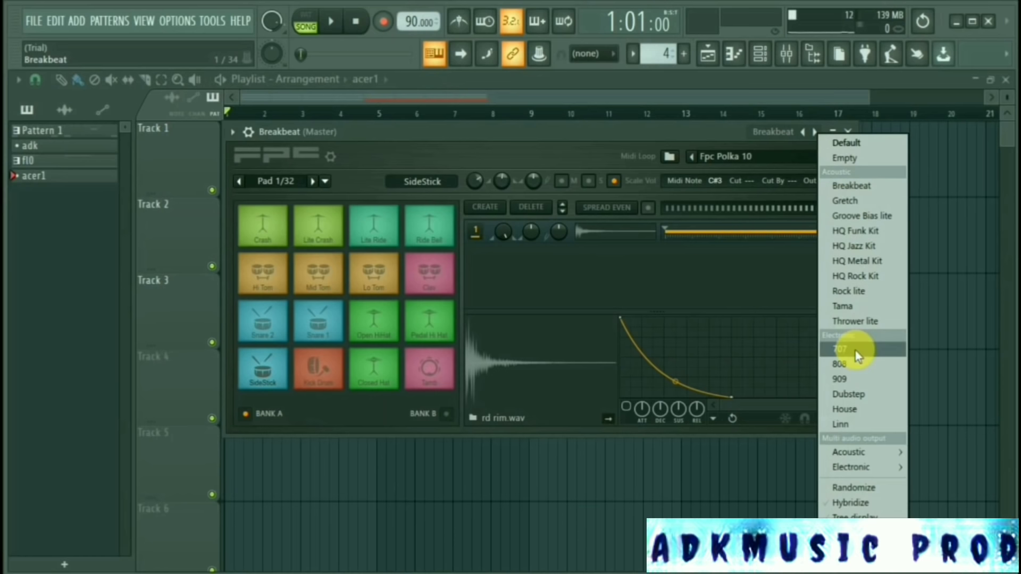
click(848, 379)
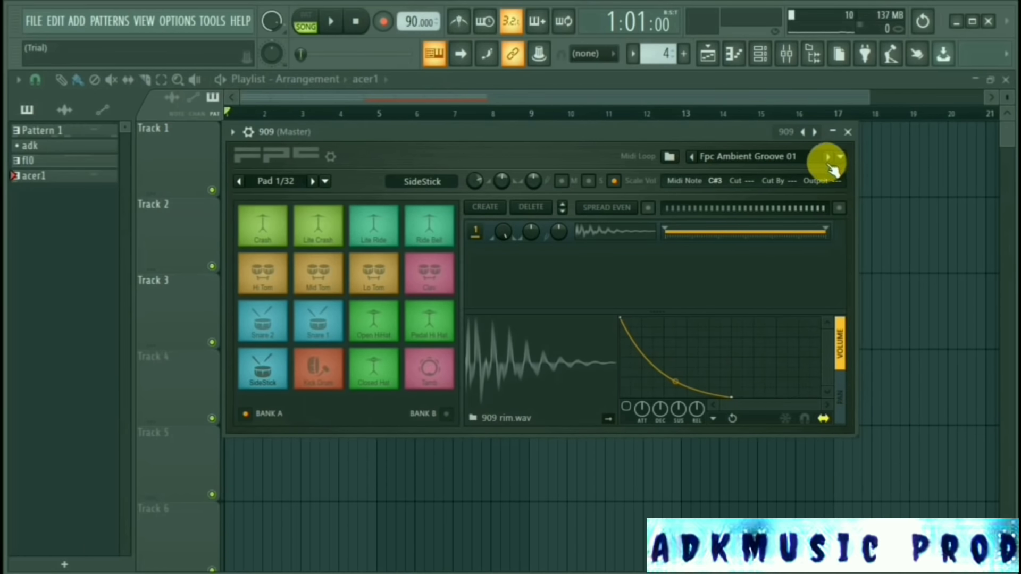
Step: Switch to pattern playback and audition FPC MIDI loops from Ambient Groove 01 through 03, keeping Fpc Ambient Groove 03
key(space)
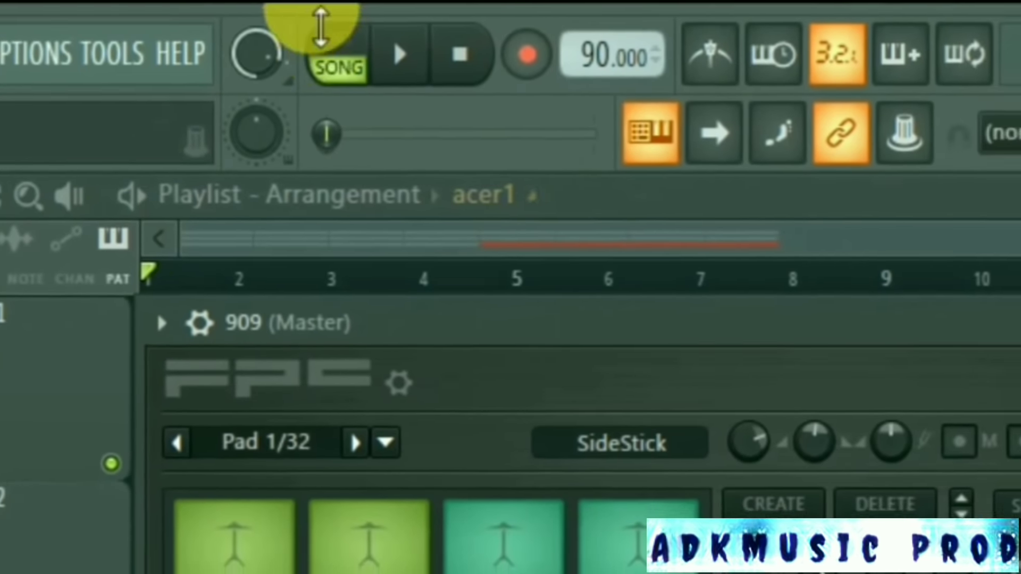
click(374, 42)
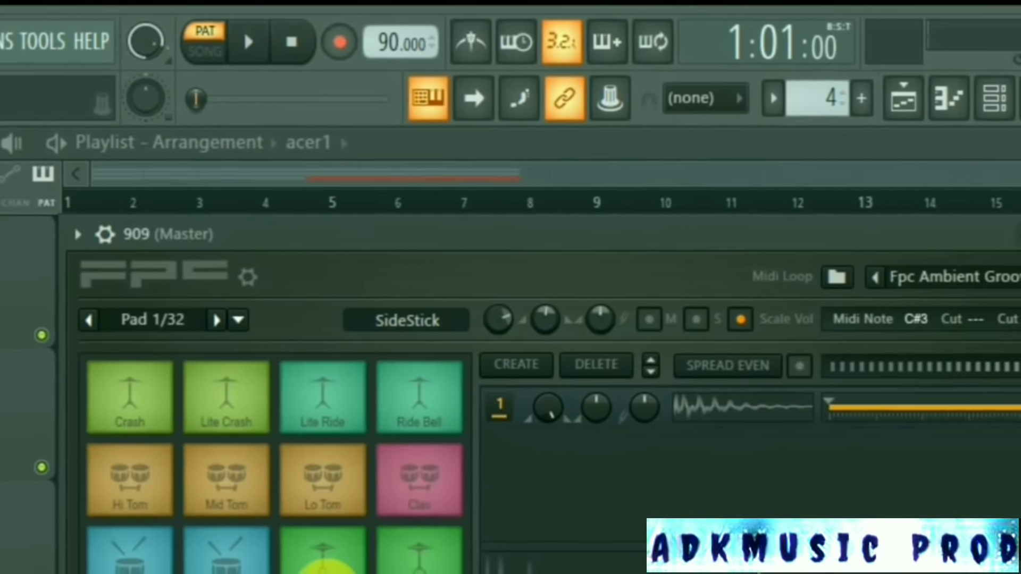
key(space)
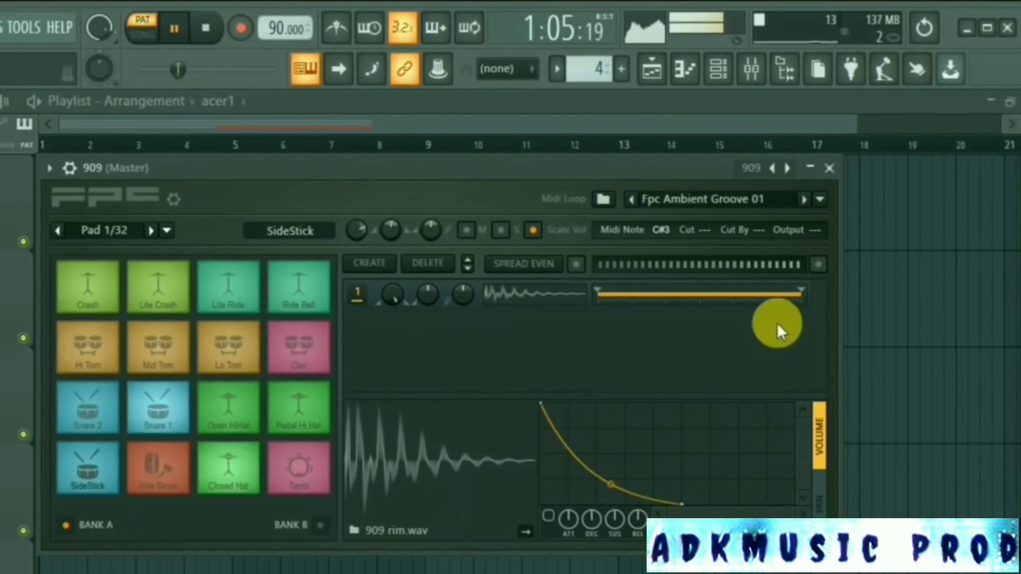
click(808, 196)
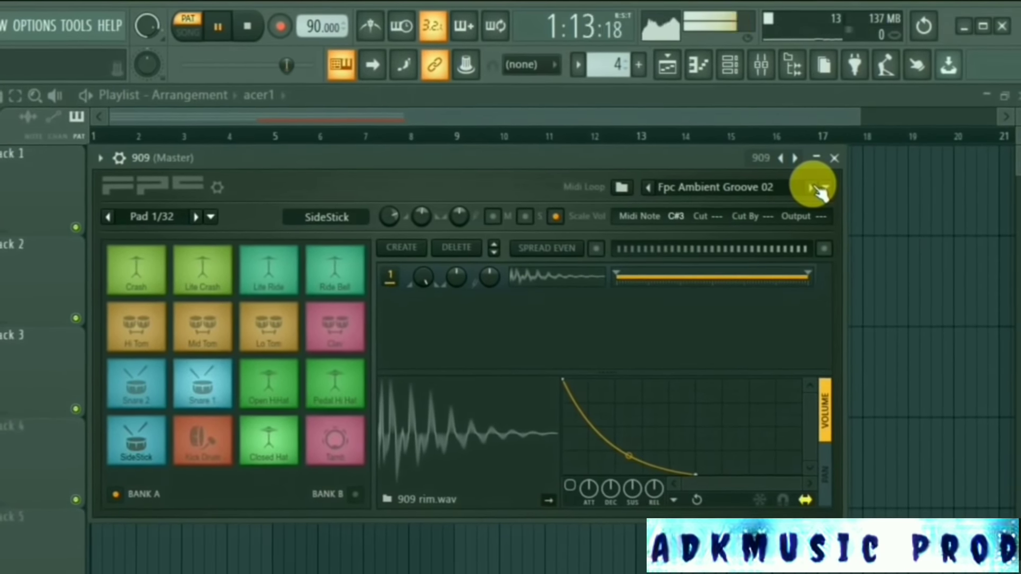
click(812, 192)
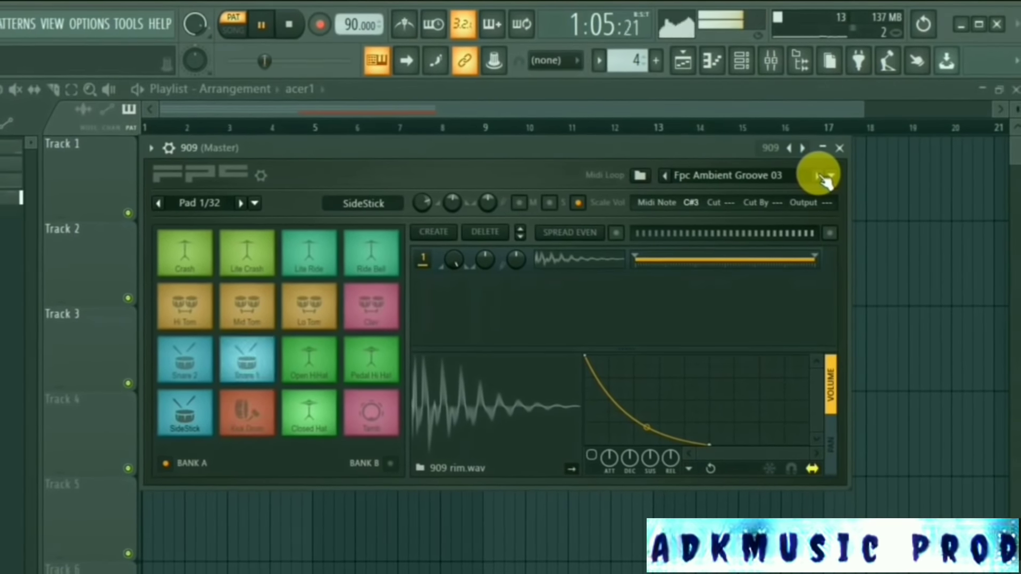
key(space)
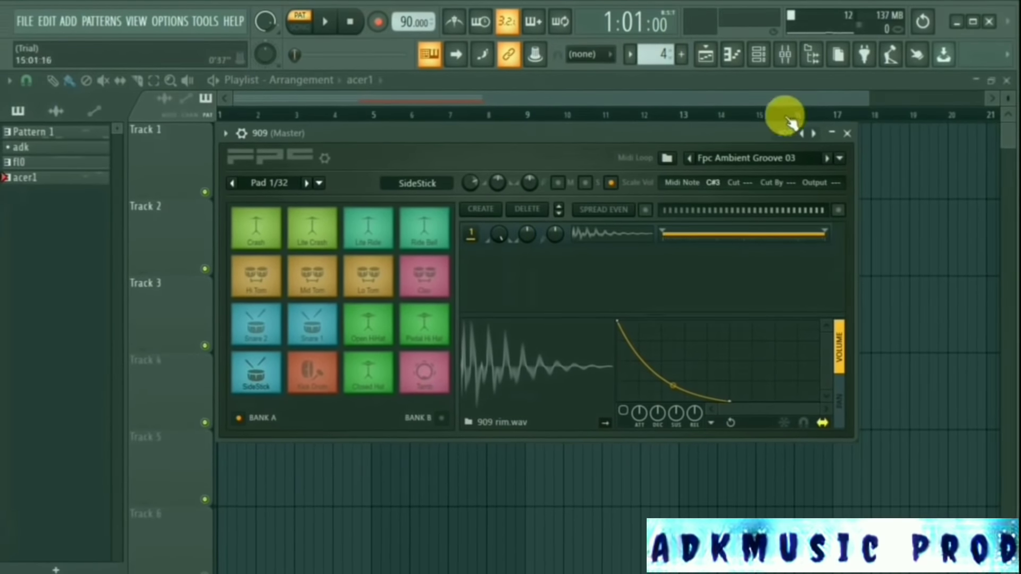
Step: Close the FPC, fill Track 4 with acer1 clips across bars 1 to 8, and keep the Paint tool active
click(848, 133)
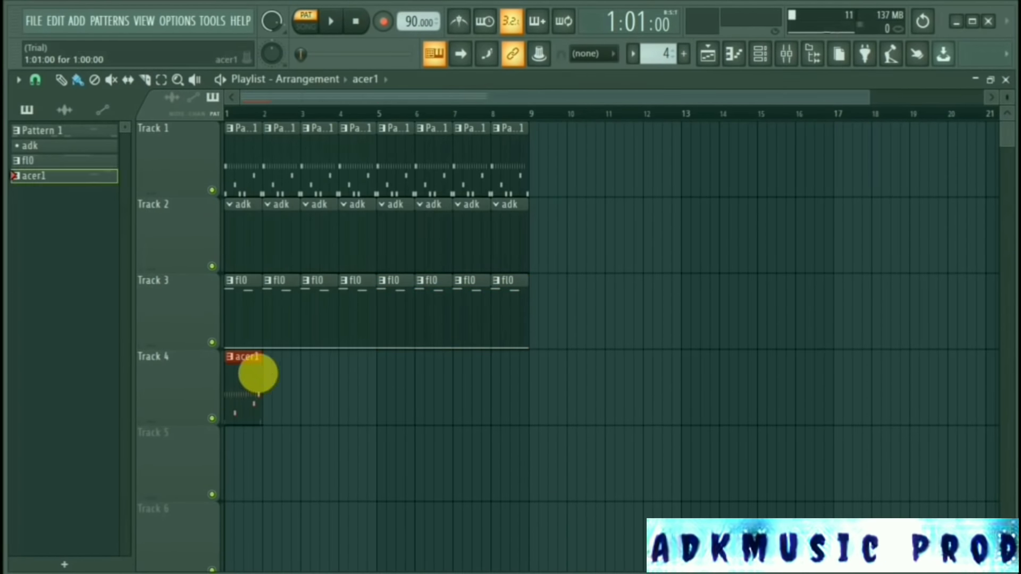
drag(444, 392, 521, 392)
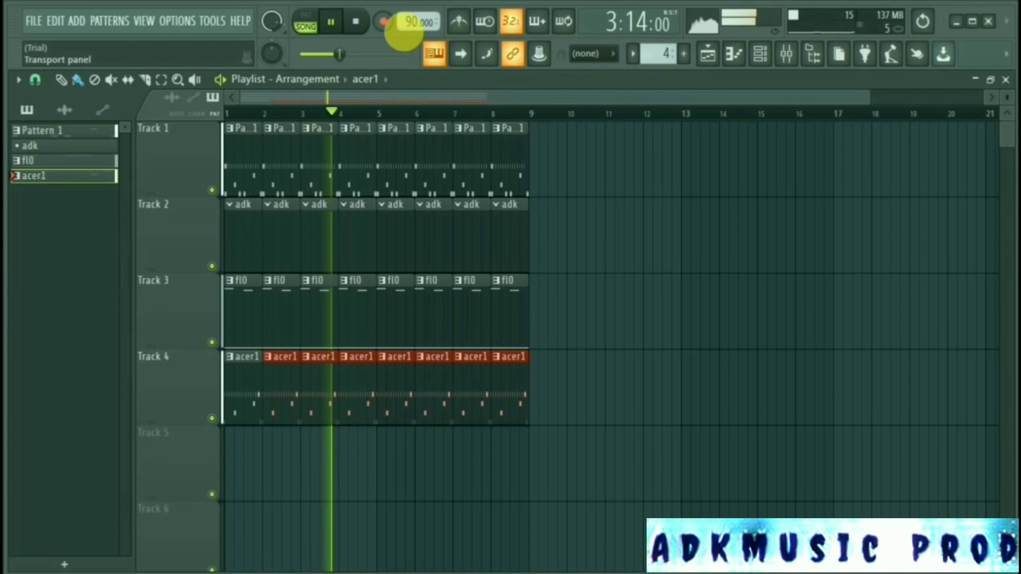
click(355, 21)
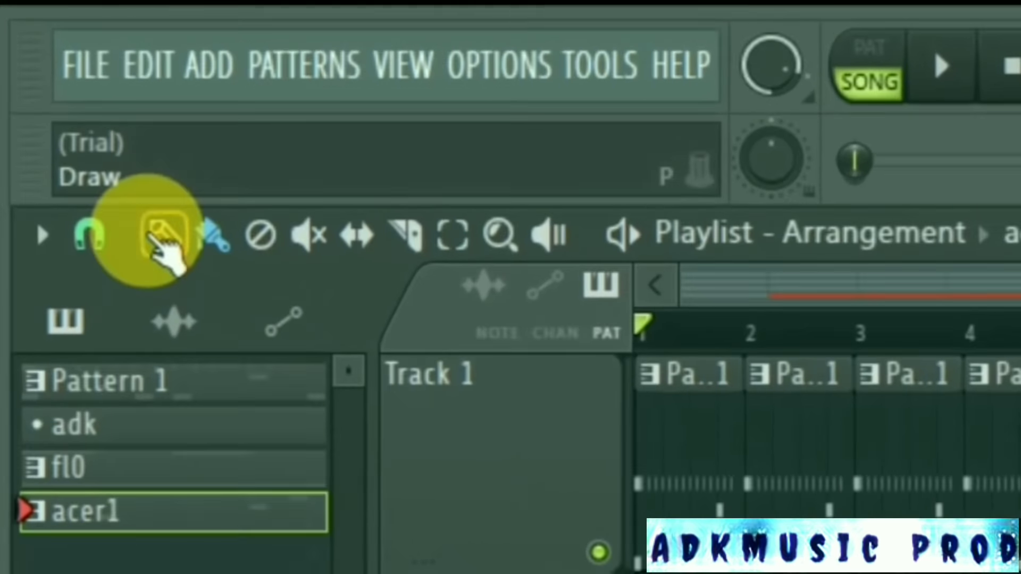
click(213, 236)
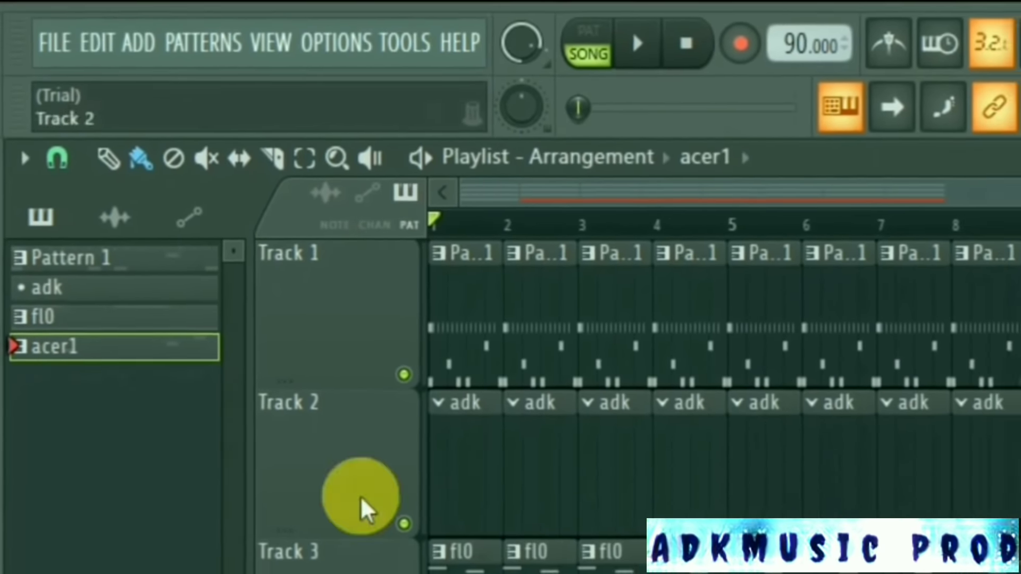
Step: Lower the channel rack volumes of 909, the 8 Bit channel and Transistor Bass, and close the rack while checking the song
click(891, 62)
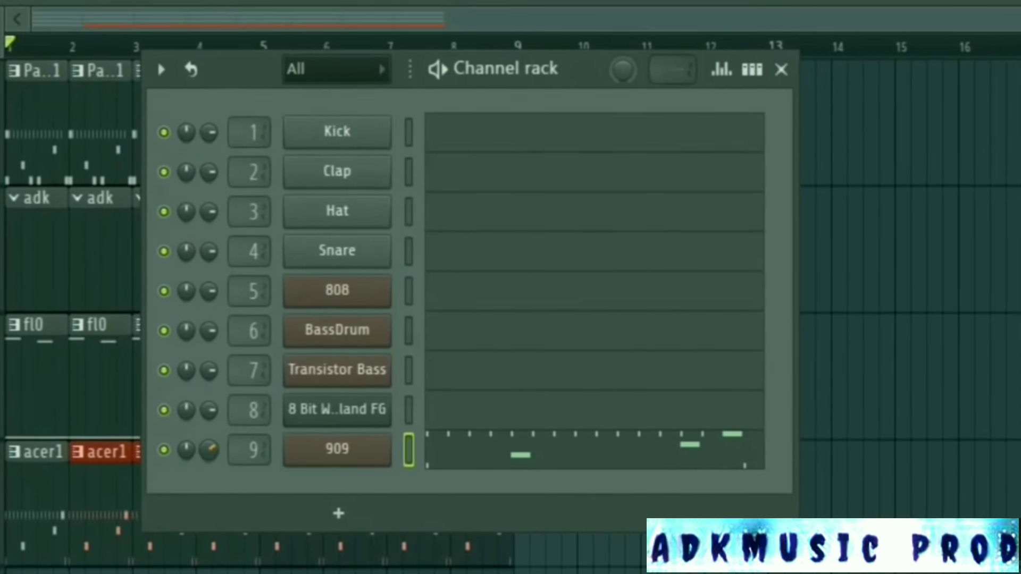
drag(209, 452, 209, 474)
drag(214, 408, 214, 430)
drag(215, 369, 215, 389)
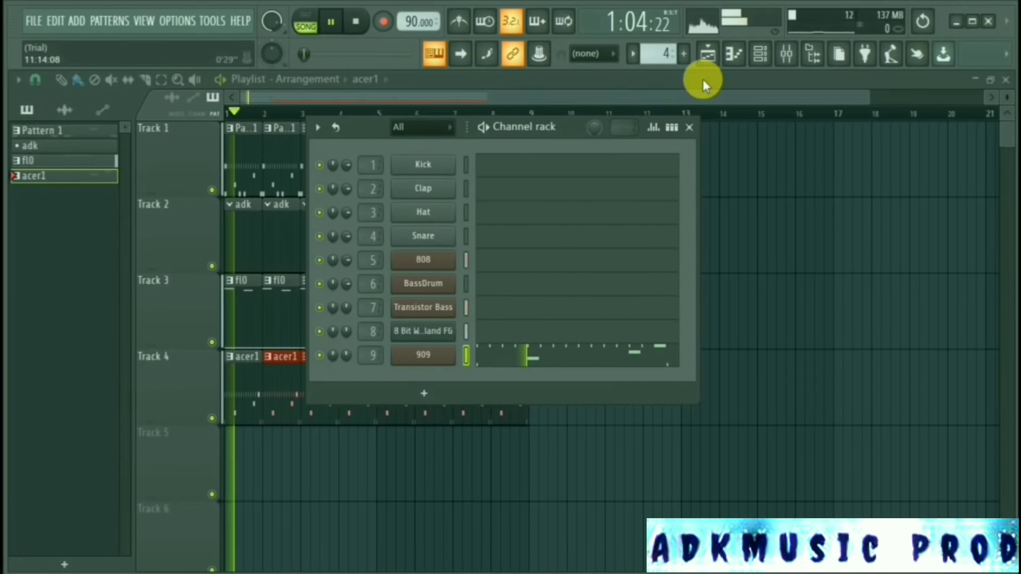
click(689, 127)
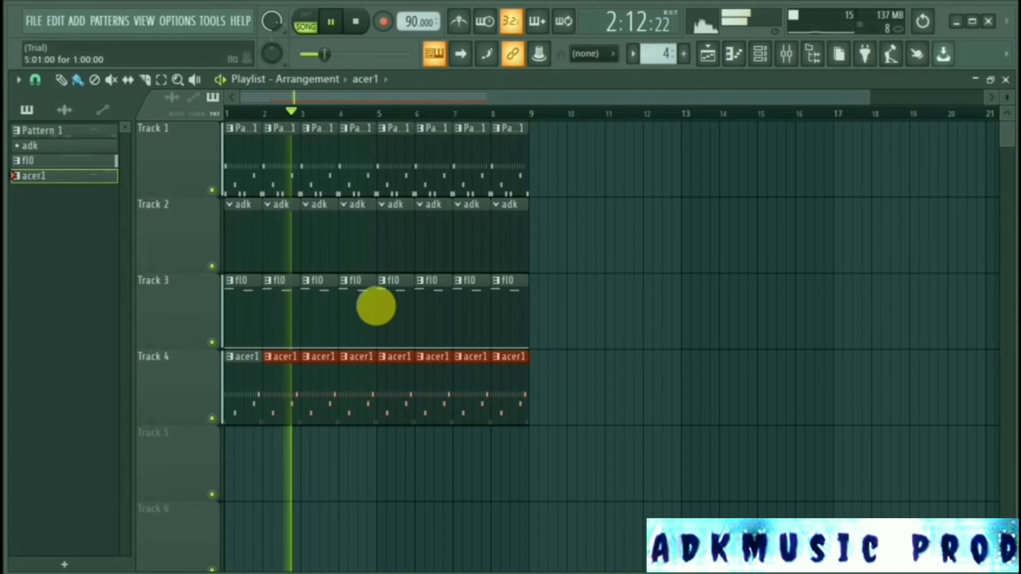
key(space)
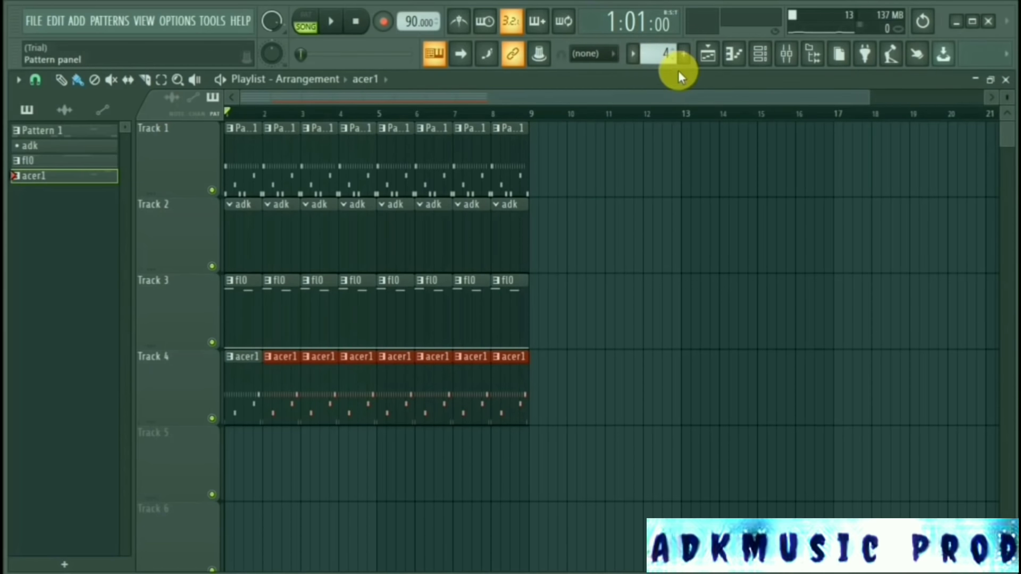
Step: Open the mixer and try In 1 as the audio input of Insert 9 before resetting the input to (none)
click(789, 53)
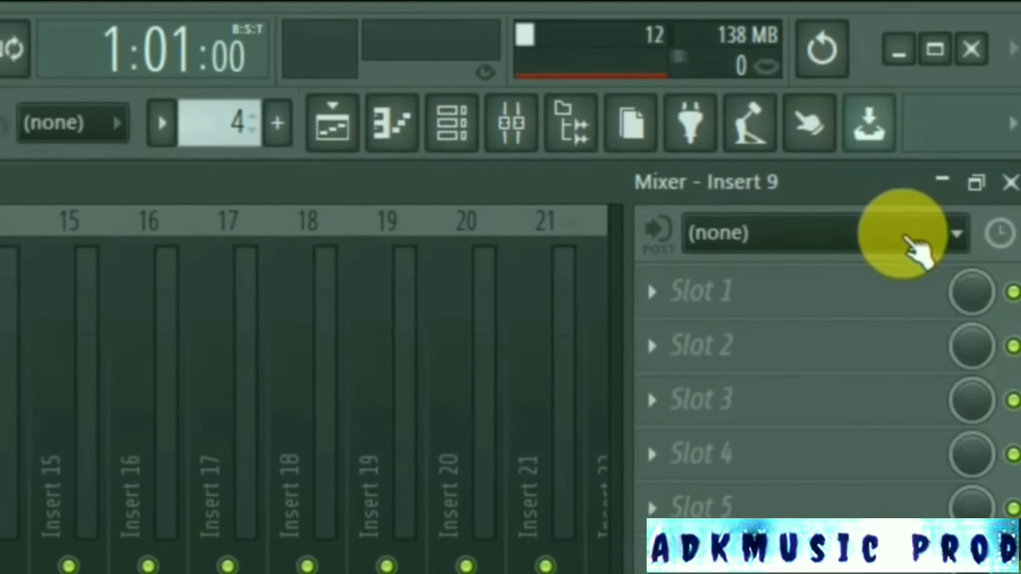
click(911, 239)
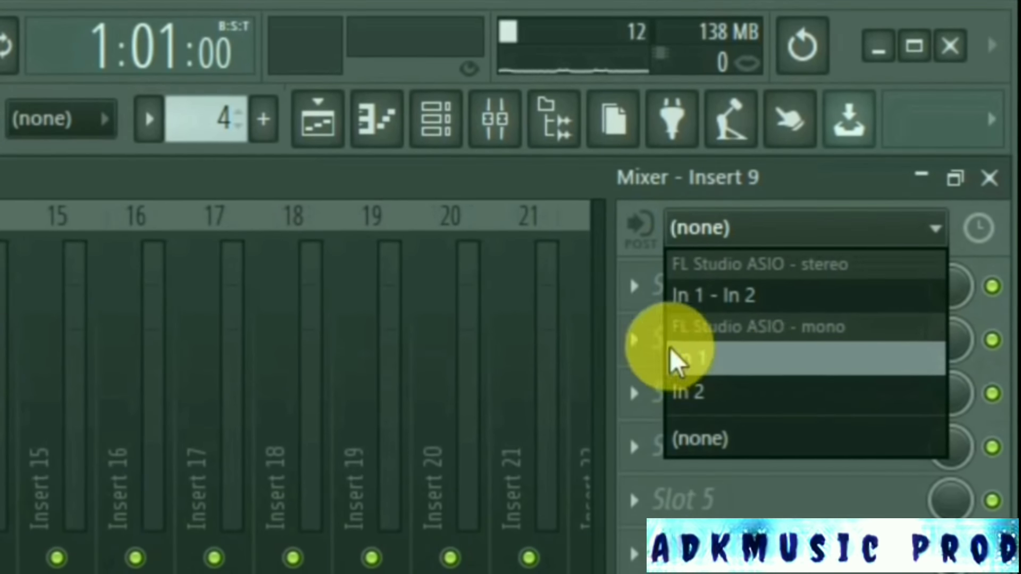
click(732, 358)
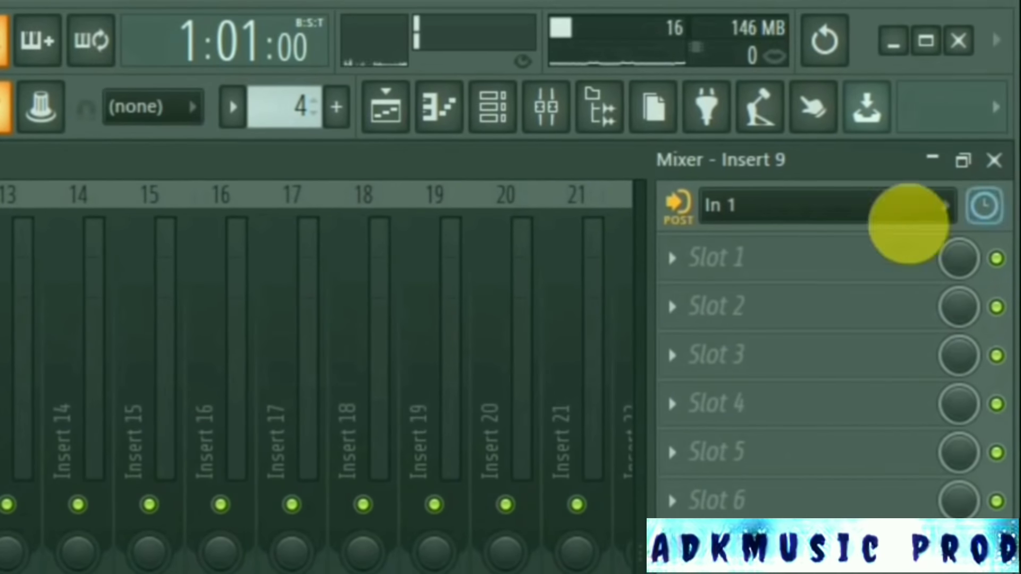
click(942, 210)
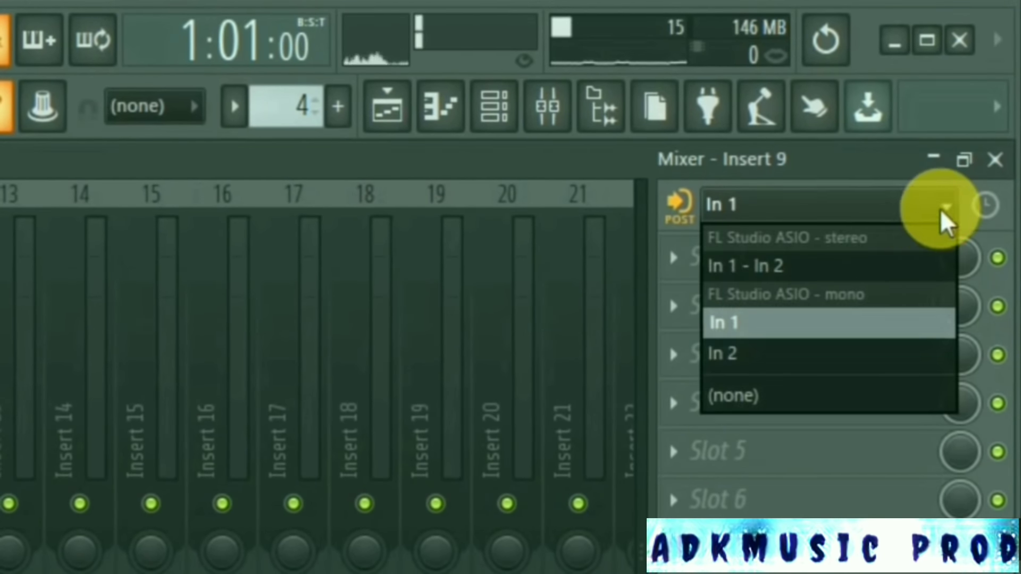
click(820, 394)
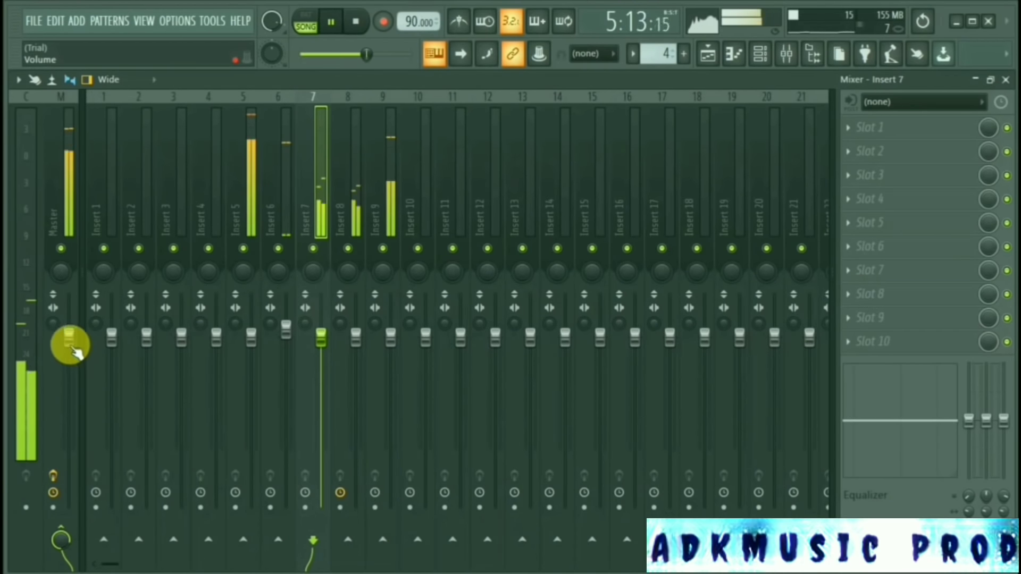
Step: Raise the Master fader slightly and fine-tune the volume faders of Inserts 2, 5, 6 and 7 during playback
click(70, 345)
drag(69, 318, 69, 312)
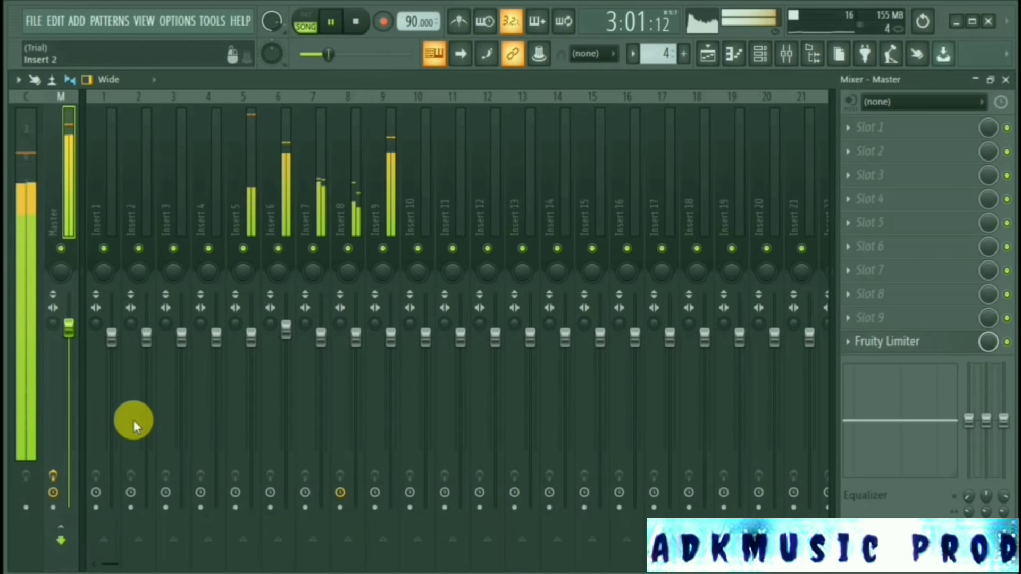
drag(109, 336, 146, 347)
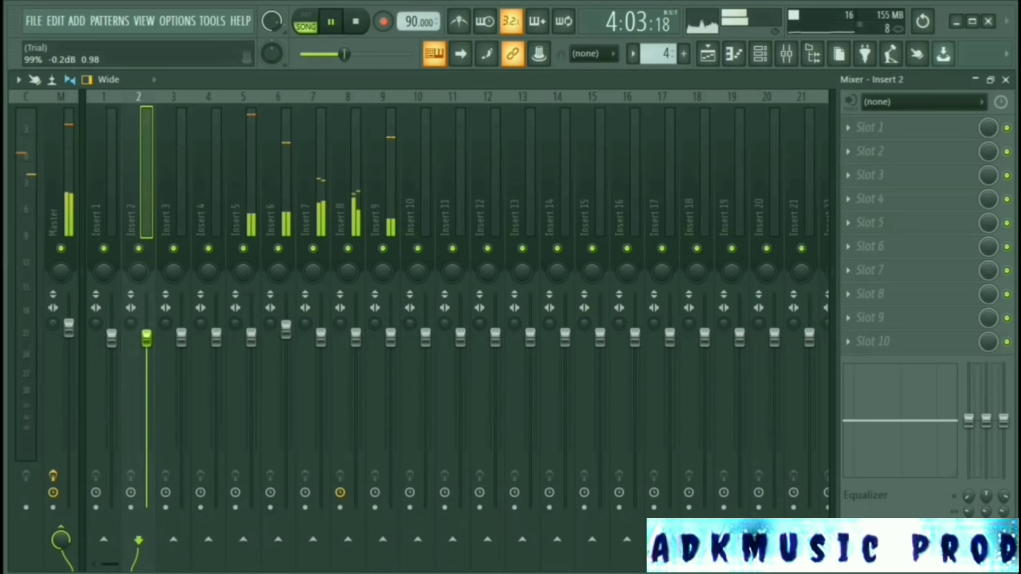
click(251, 336)
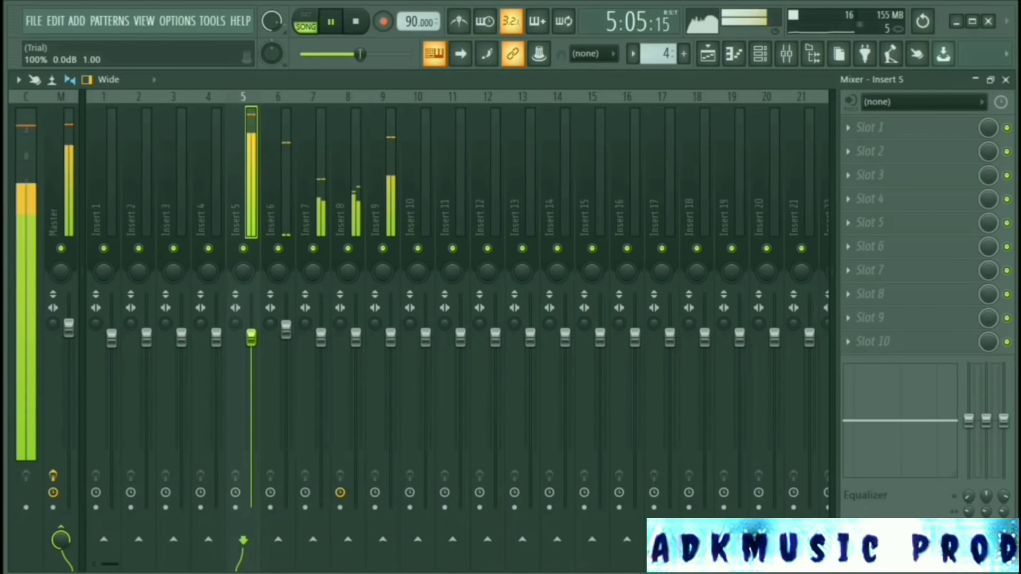
drag(251, 342, 251, 340)
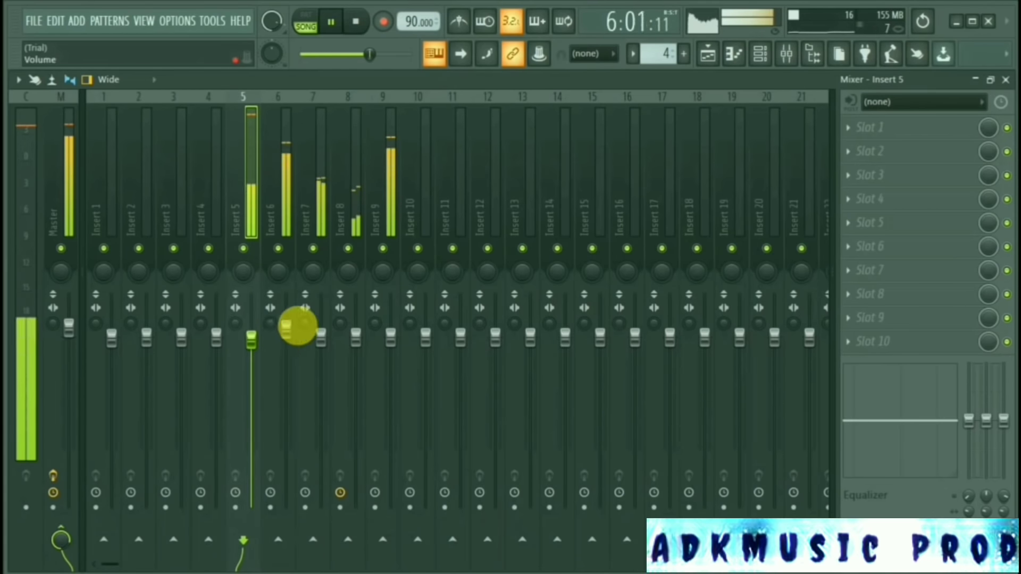
click(286, 336)
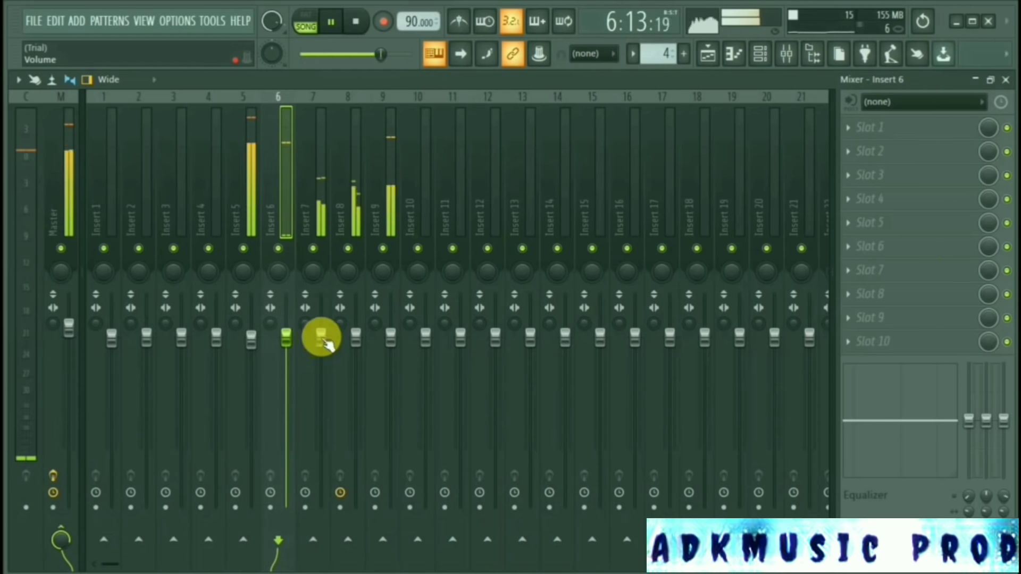
drag(321, 336, 322, 338)
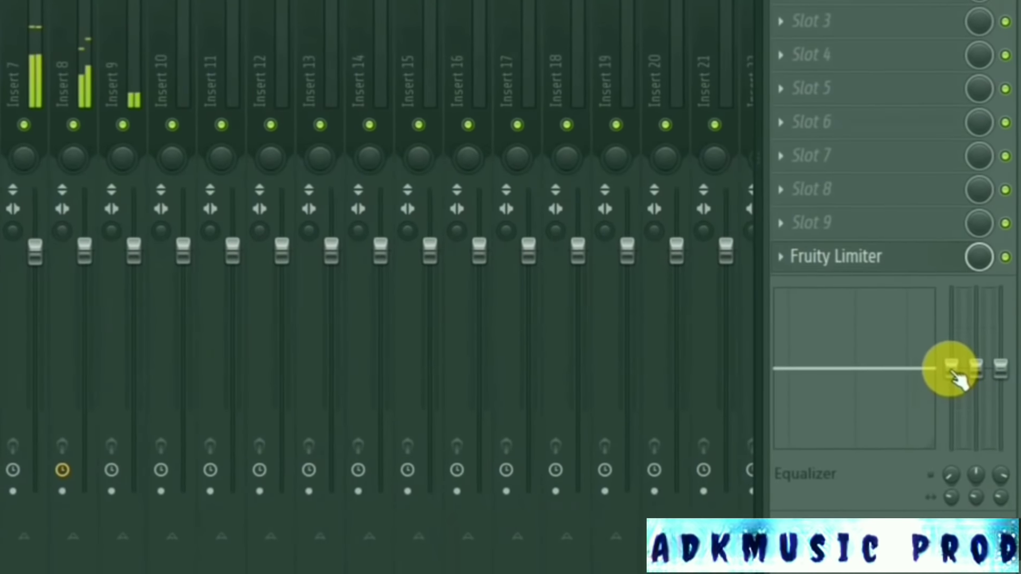
Step: Set the Master equalizer to 3.6 at 90 Hz, -2.6 at 1.5k and 4.4 at 8.0k, and load EQUO in effect slot 1
drag(954, 374, 936, 308)
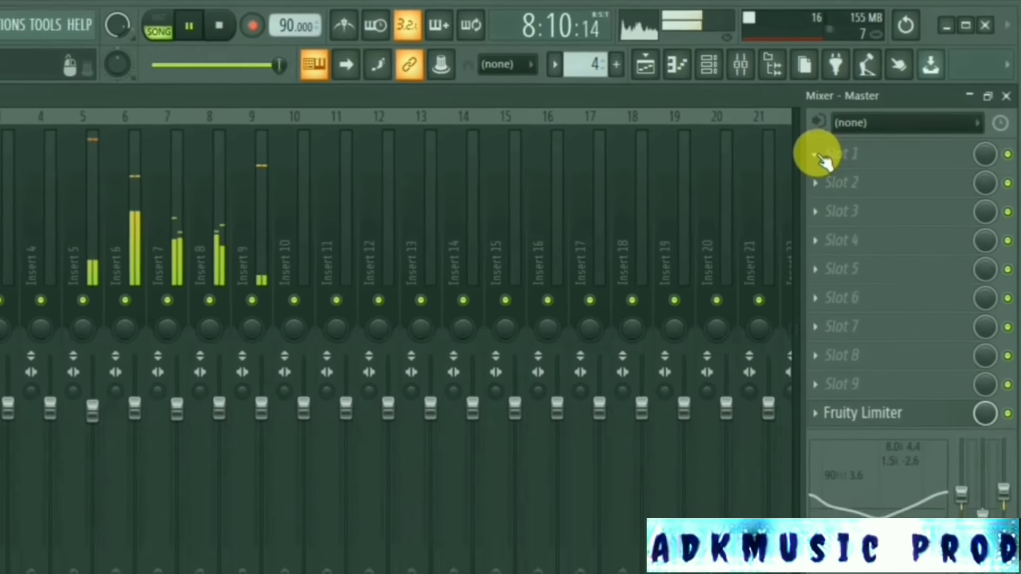
click(766, 196)
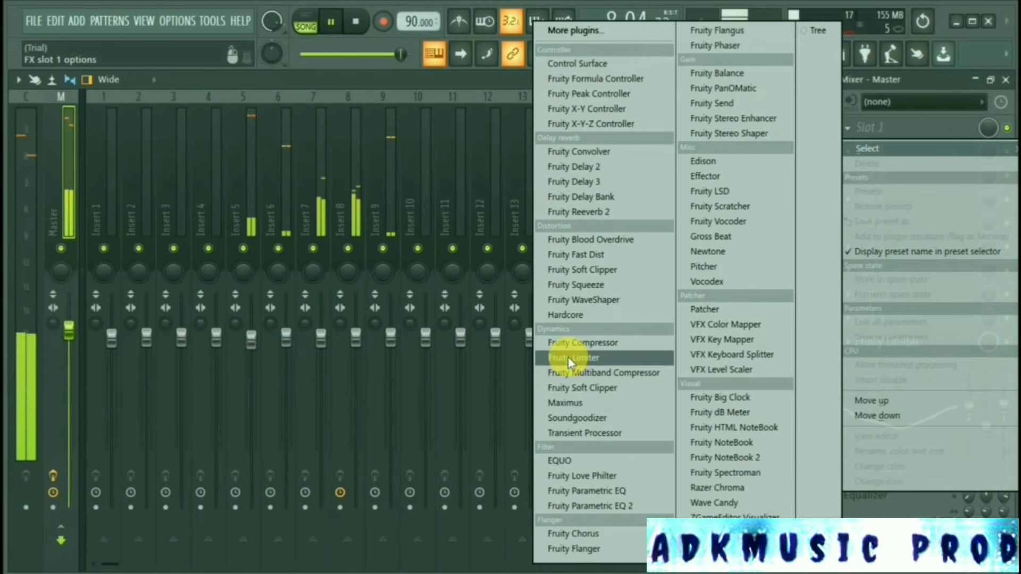
click(559, 462)
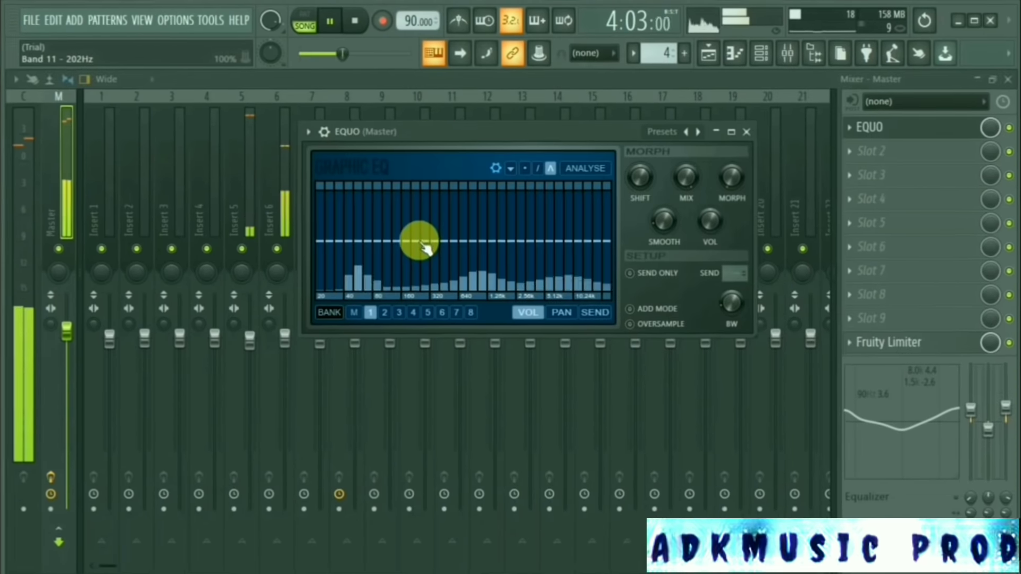
Step: Draw a custom EQUO volume curve with raised low bands and lowered bands around 2.56k to 5.12k
mouse_move(412, 269)
mouse_down()
mouse_move(398, 283)
mouse_move(404, 266)
mouse_move(368, 264)
mouse_move(370, 234)
mouse_move(338, 243)
mouse_move(346, 272)
mouse_move(326, 291)
mouse_move(515, 287)
mouse_move(558, 311)
mouse_move(547, 274)
mouse_move(549, 318)
mouse_up()
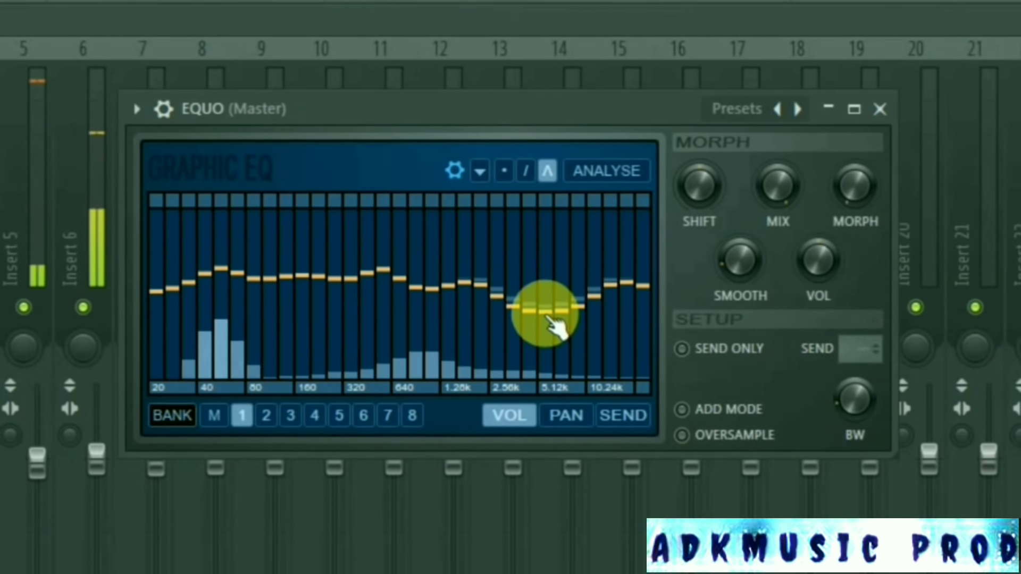
click(630, 290)
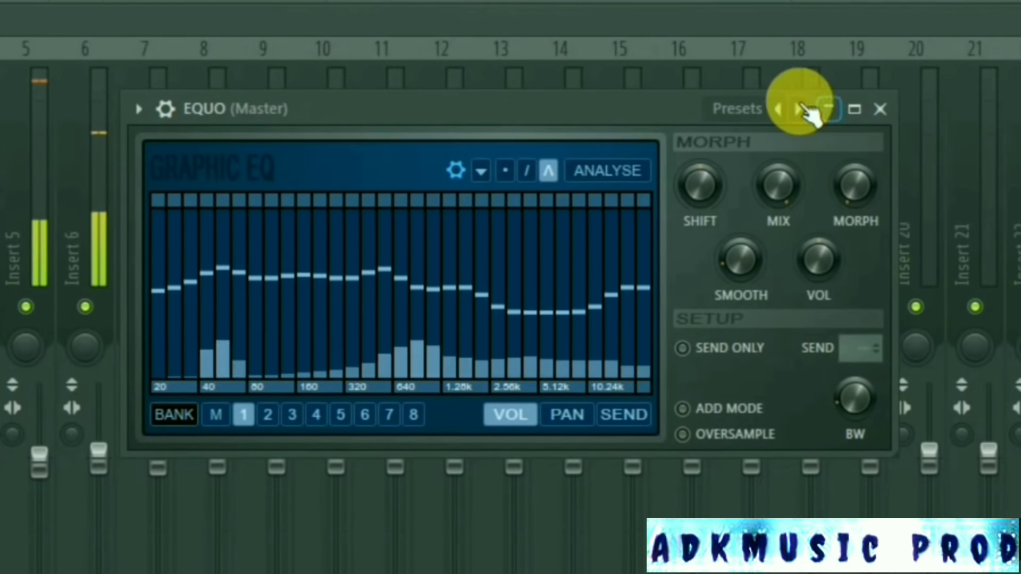
Step: Look over the EQUO presets and load the Default preset
click(797, 110)
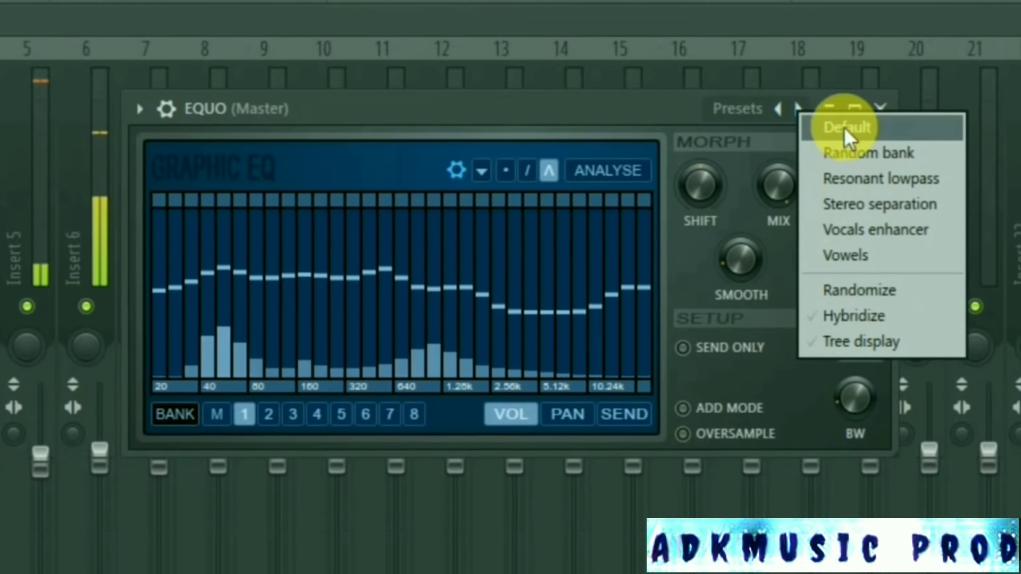
click(762, 136)
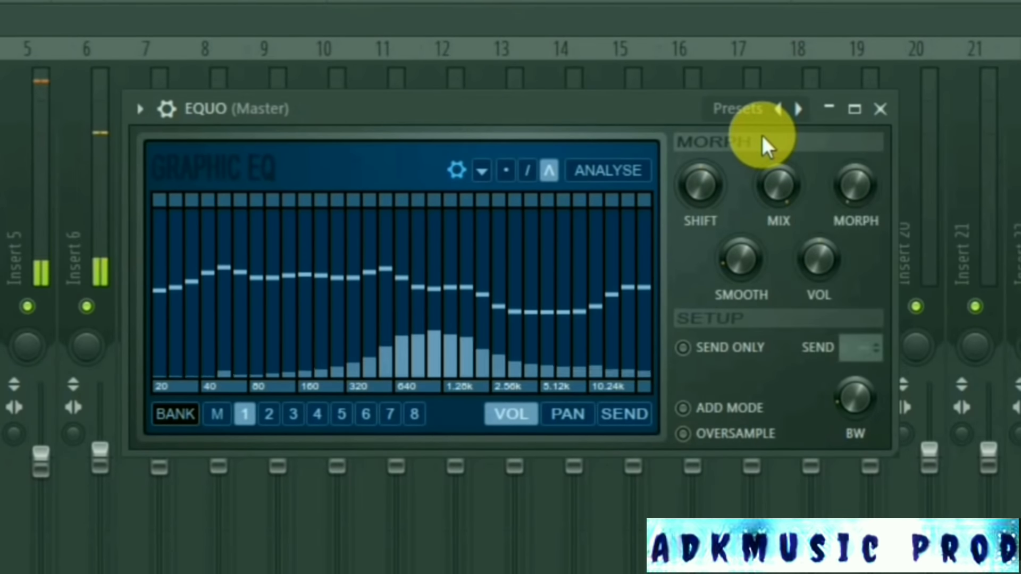
click(798, 110)
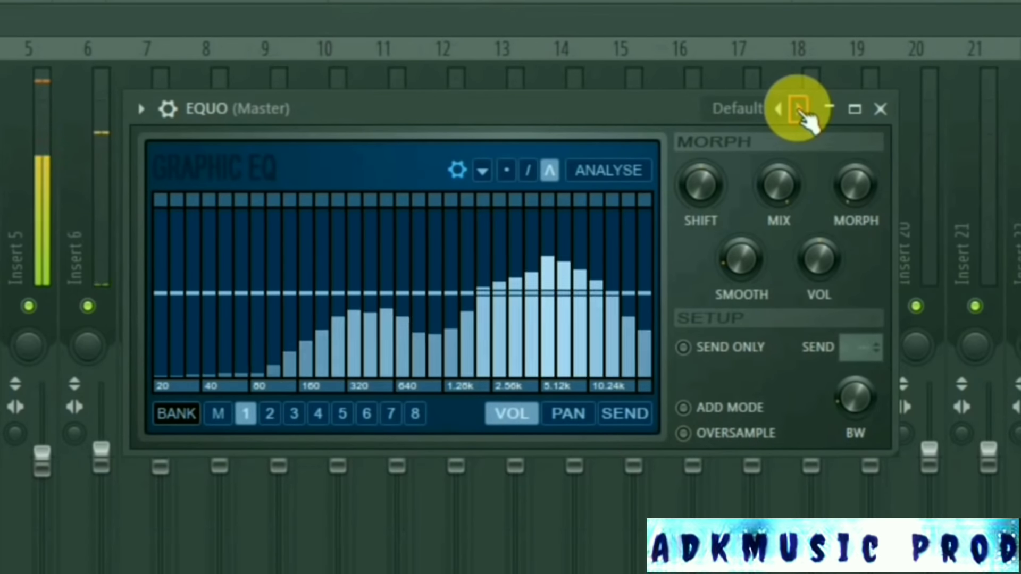
Step: Browse the EQUO presets past Random bank and Resonant lowpass, load Stereo separation, and close the plugin window
click(798, 110)
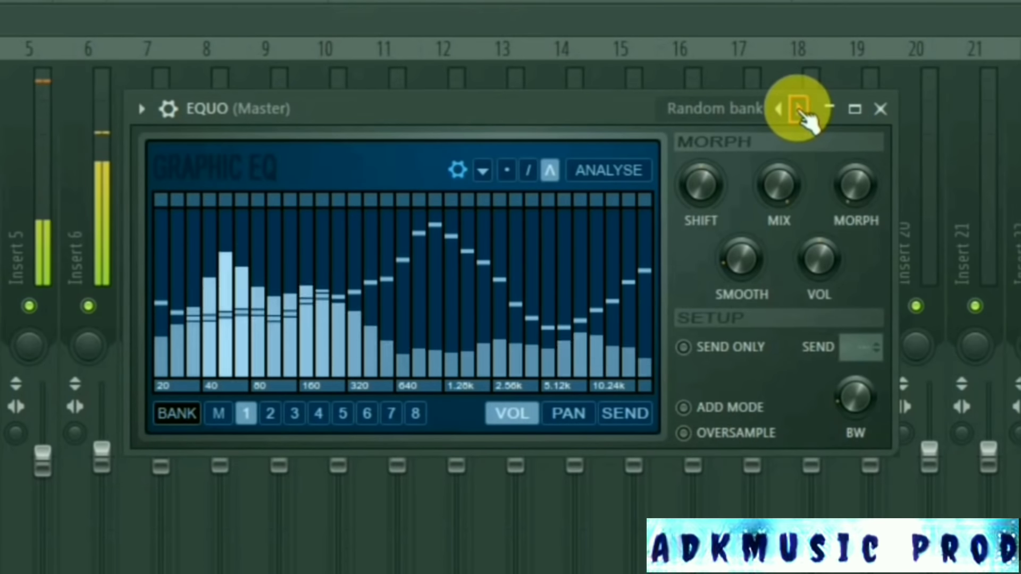
click(797, 110)
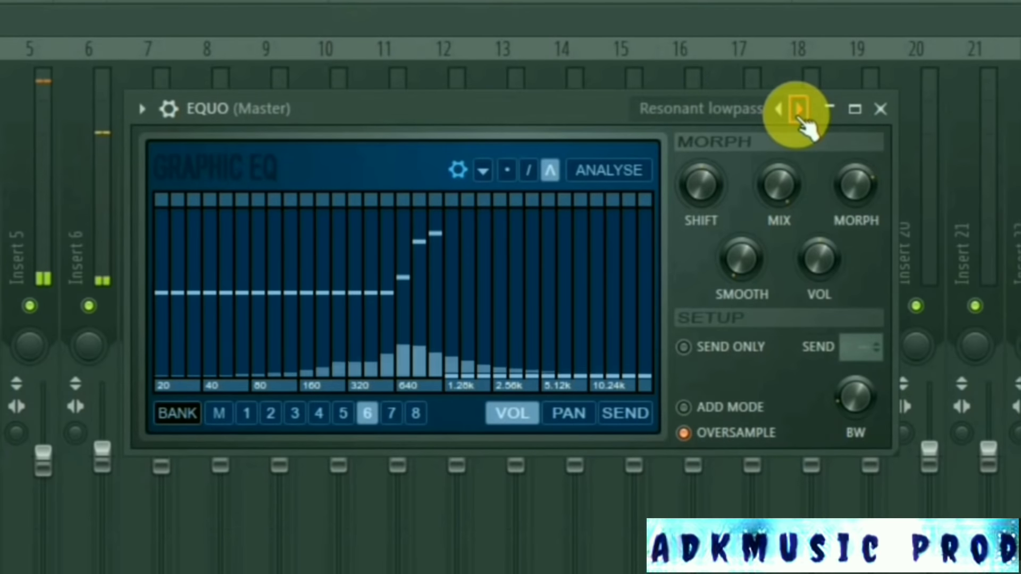
click(798, 110)
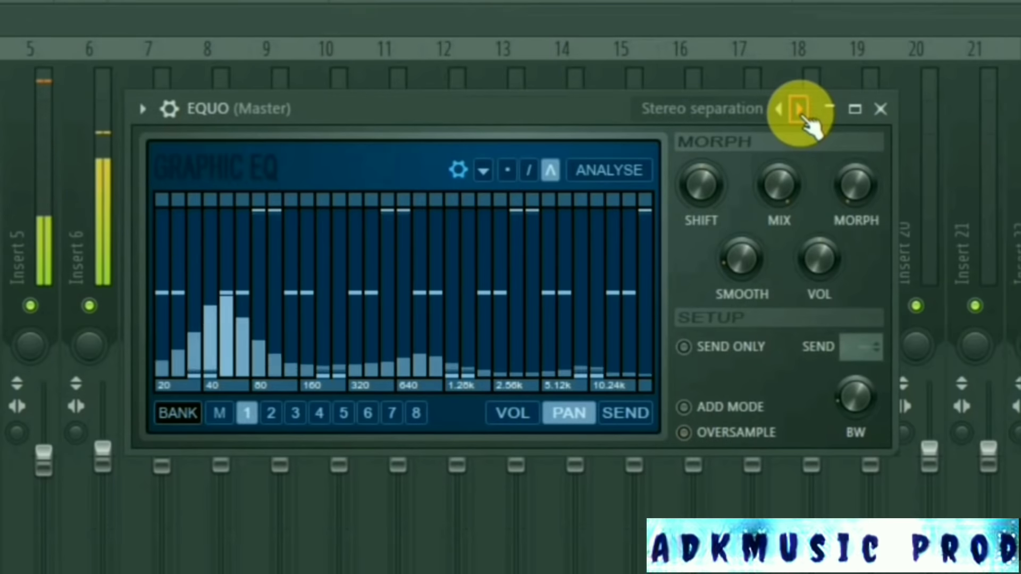
click(881, 108)
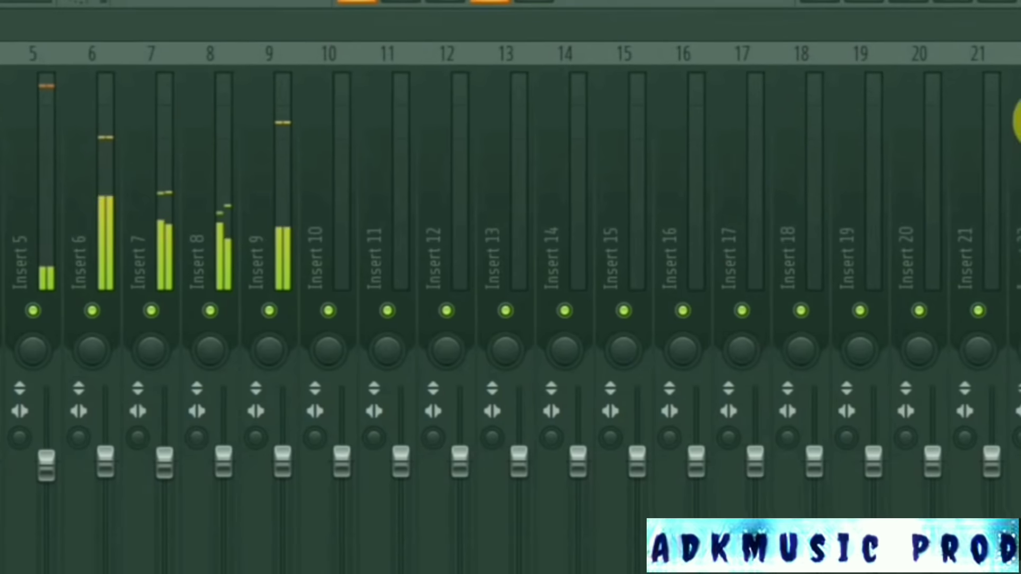
Step: Load Fruity Compressor in Master effect slot 2, base it on the Fast Master preset with a 16.8 ms attack, and close its window
click(1012, 154)
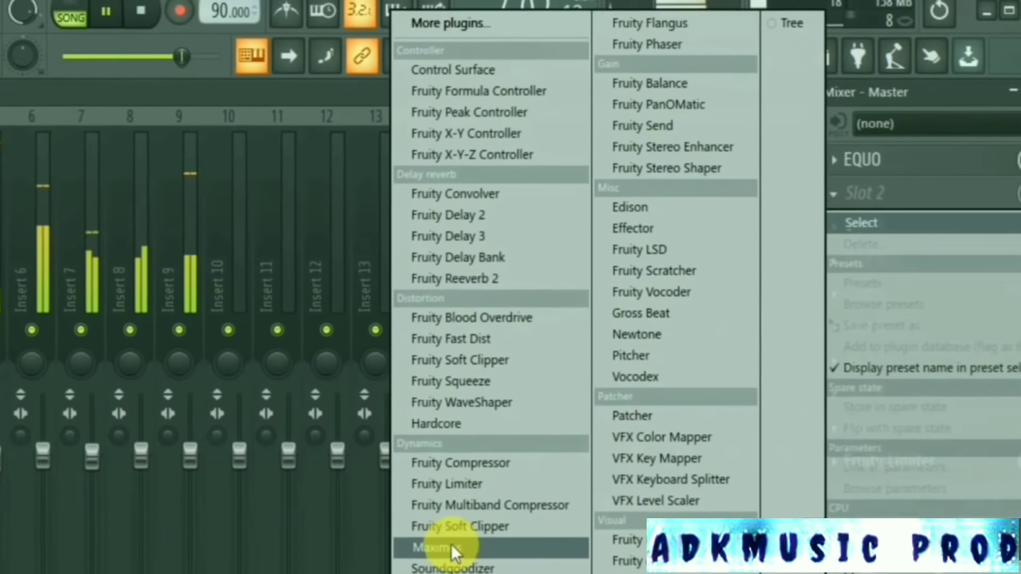
click(438, 468)
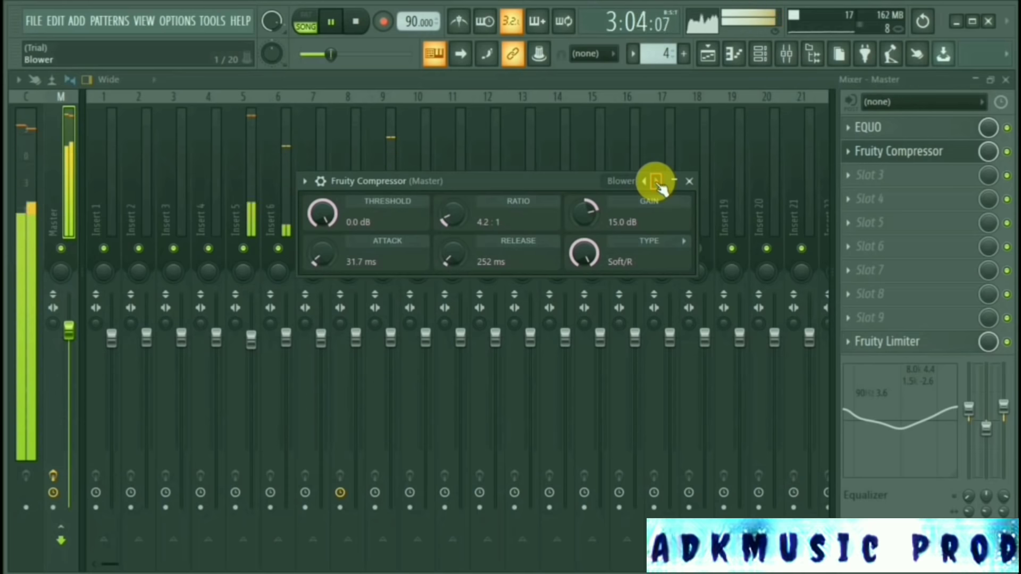
click(657, 182)
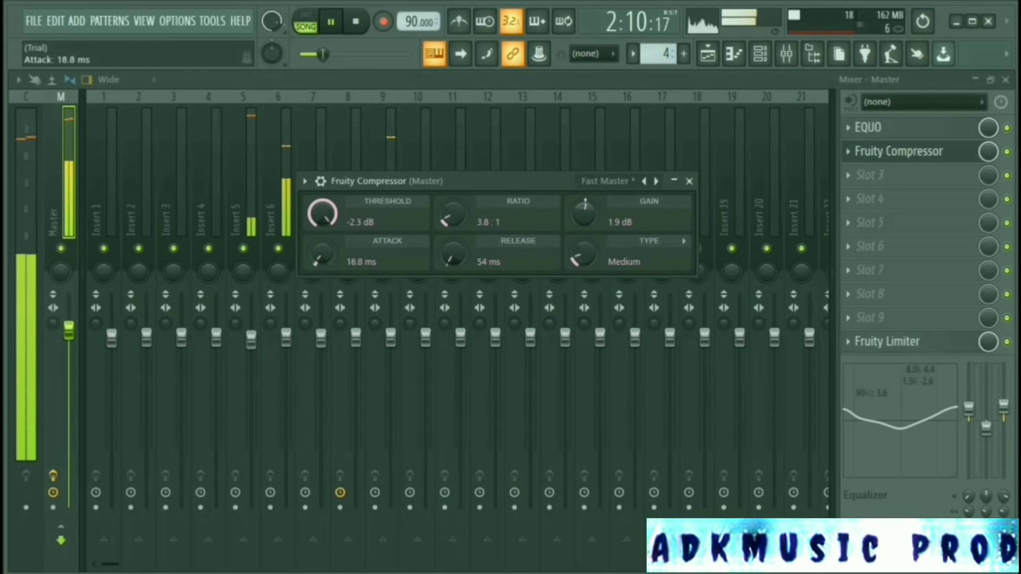
click(690, 181)
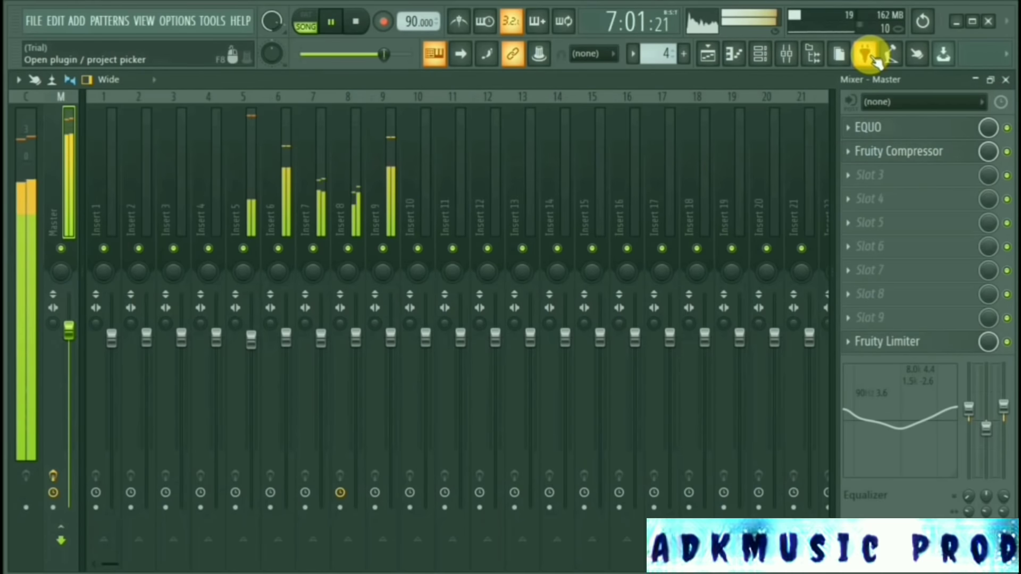
Step: Look over the available generators and effects in the plugin picker's All category
click(870, 56)
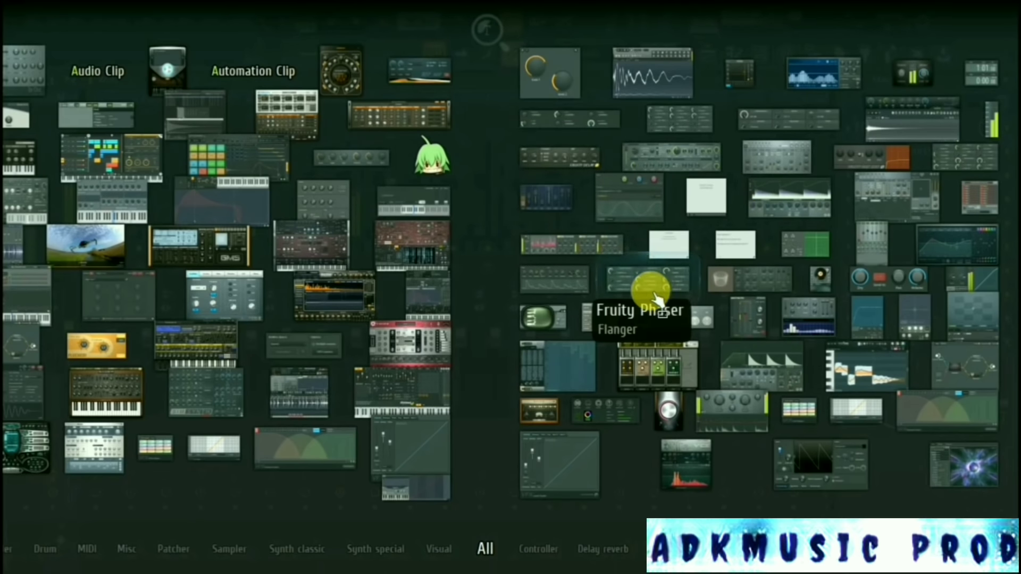
click(883, 547)
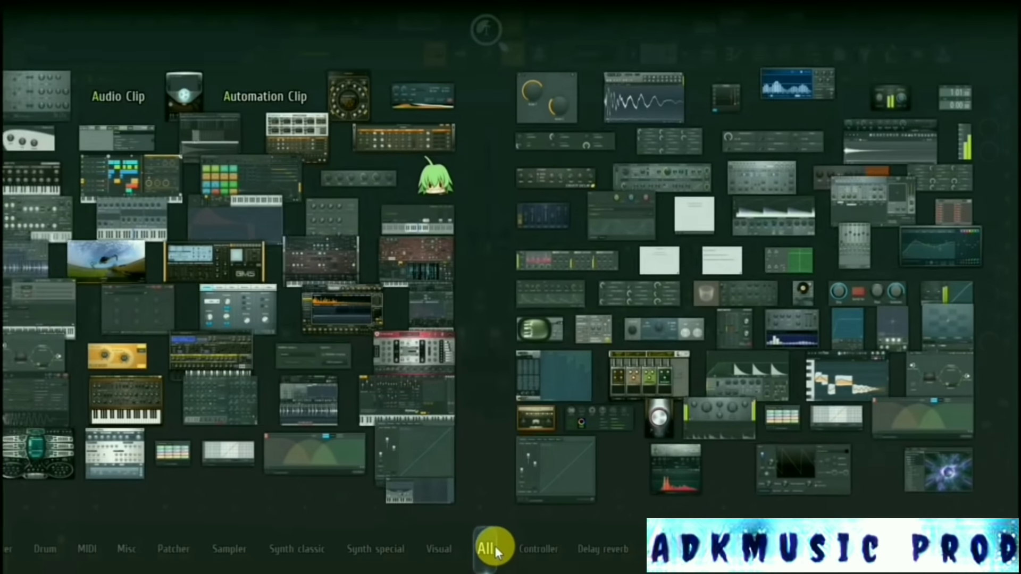
click(495, 546)
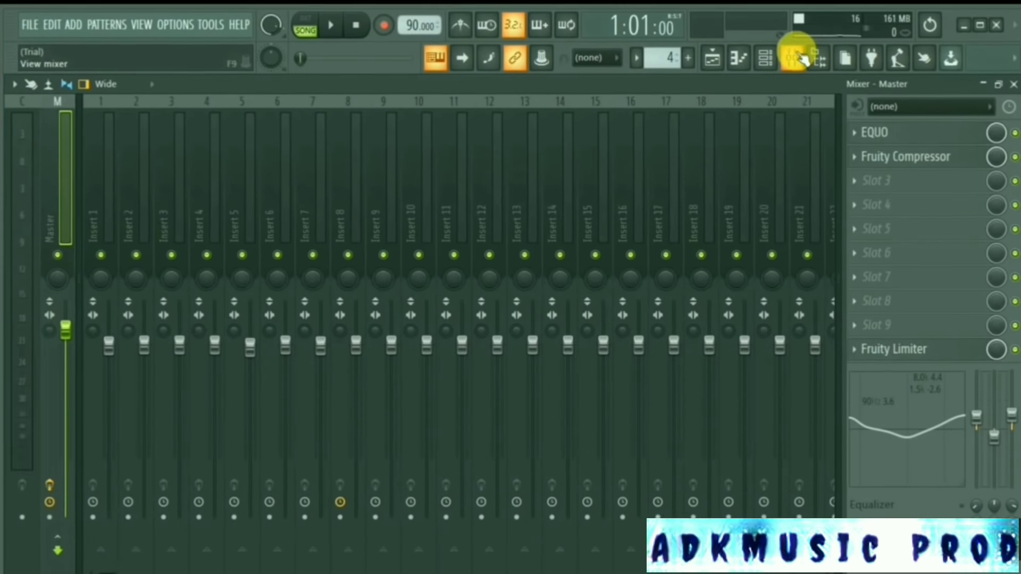
Step: Hide the mixer and channel rack, and export the playlist arrangement to the Desktop as an MP3 file named adk file 1
click(786, 54)
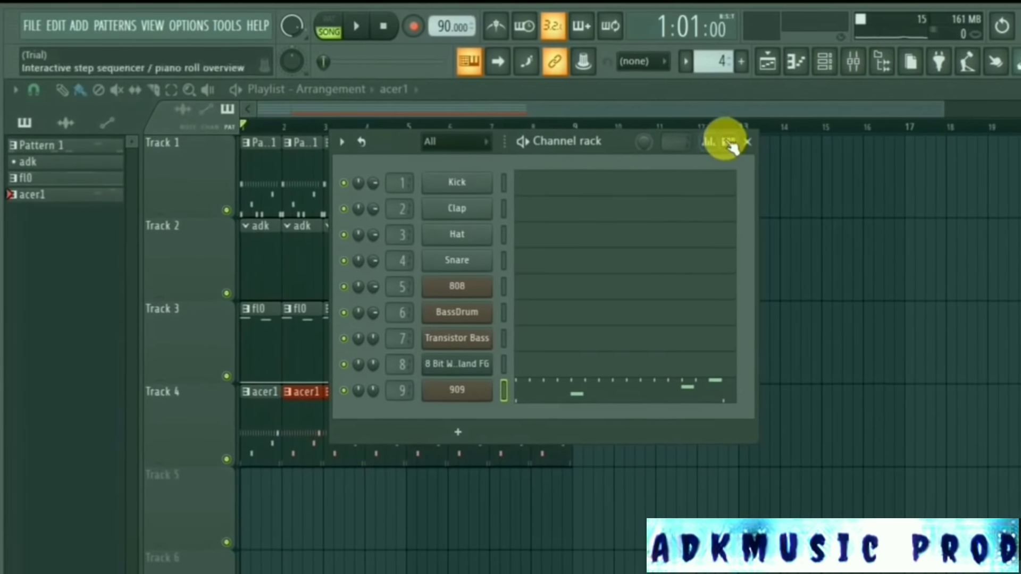
click(734, 140)
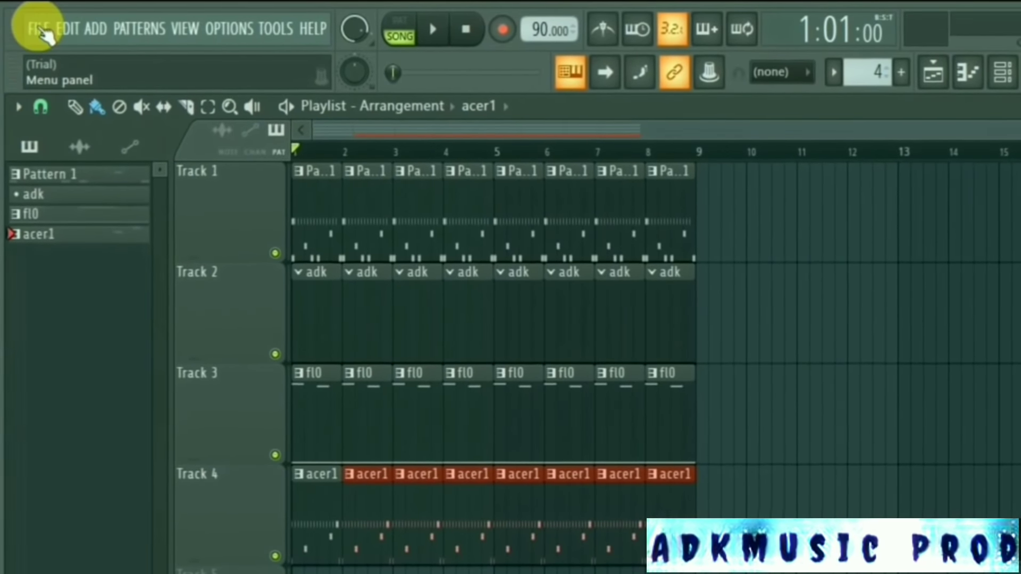
click(33, 27)
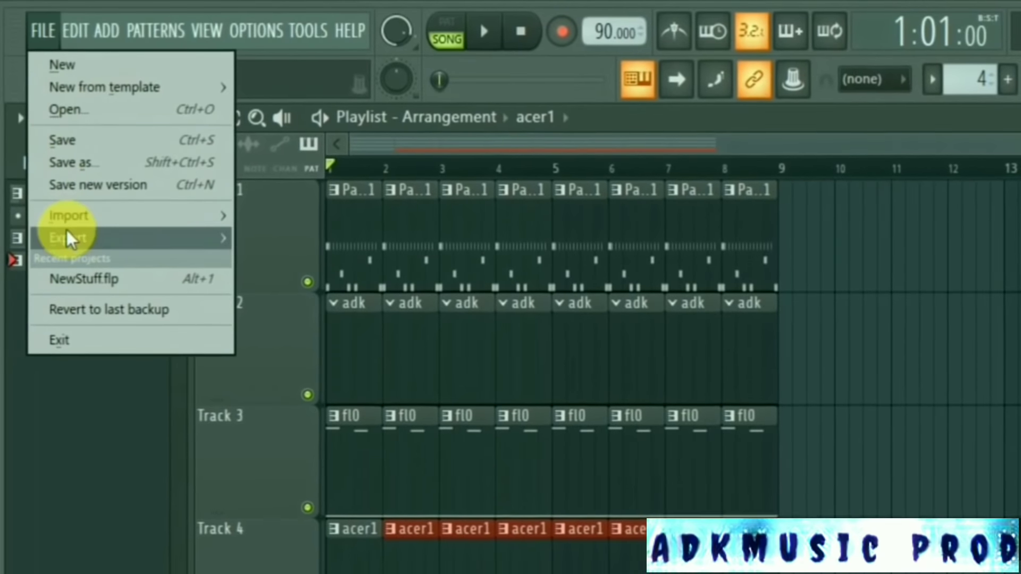
mouse_move(79, 236)
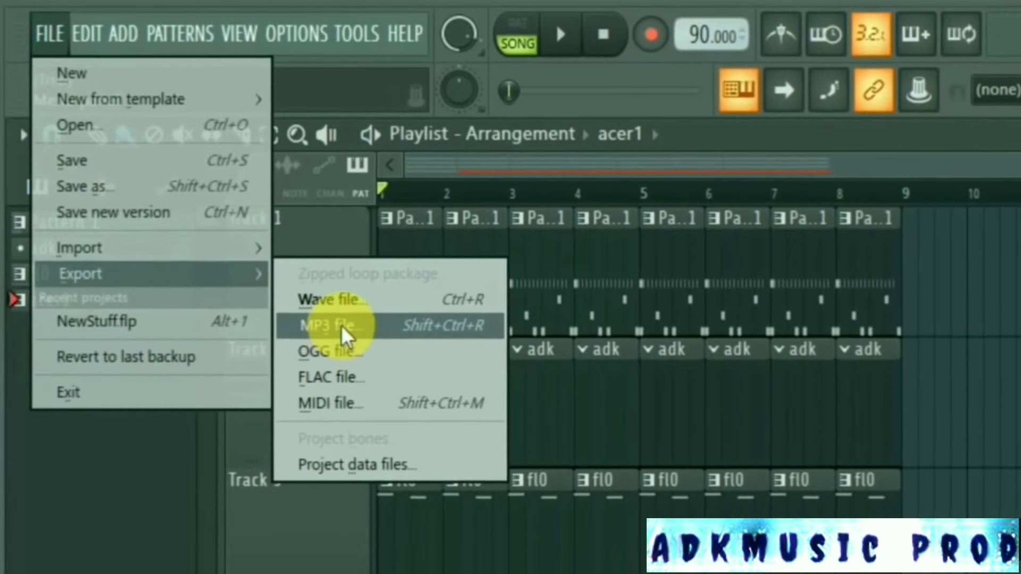
click(341, 331)
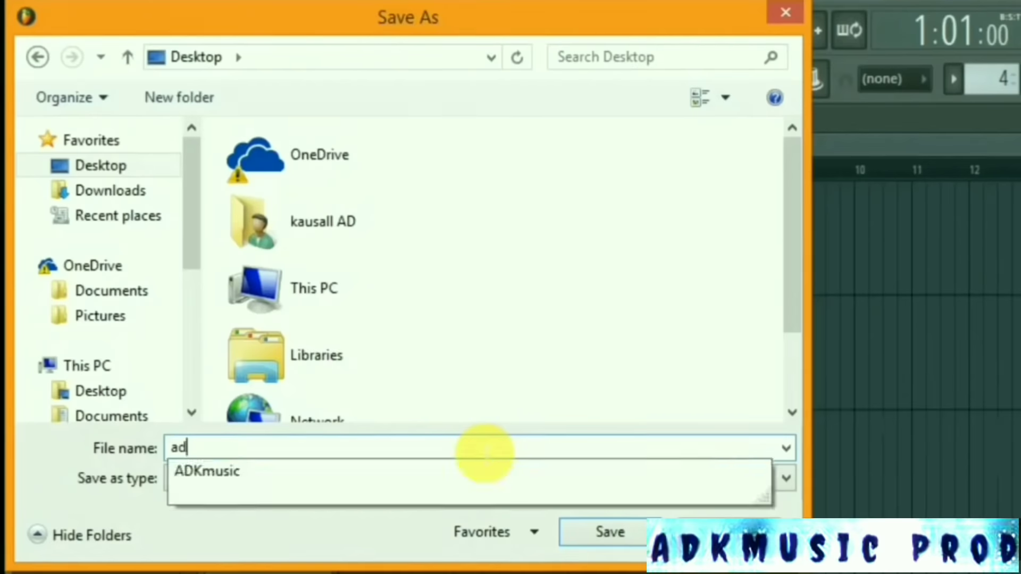
key(BackSpace)
key(BackSpace)
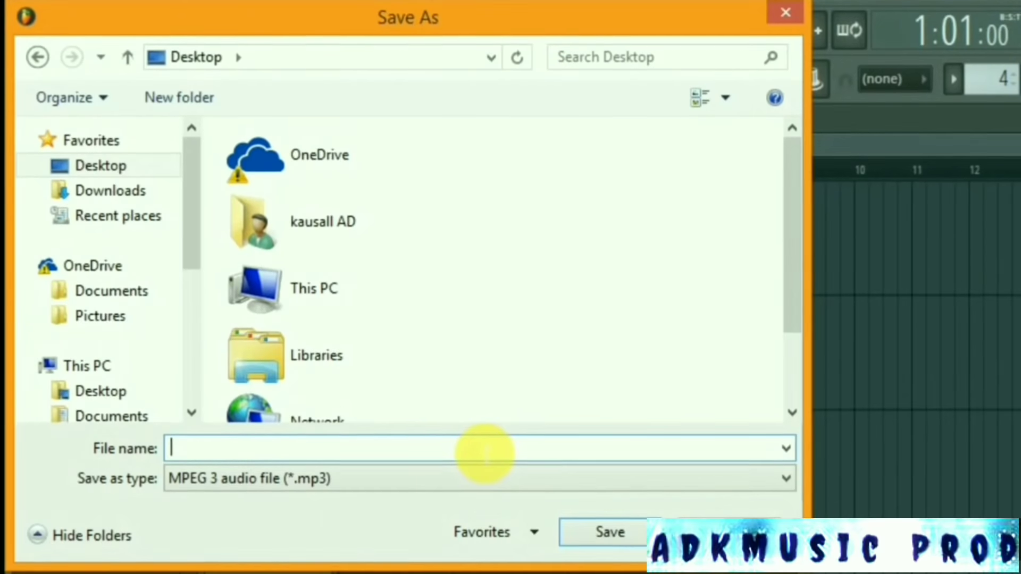
text(adk file 1)
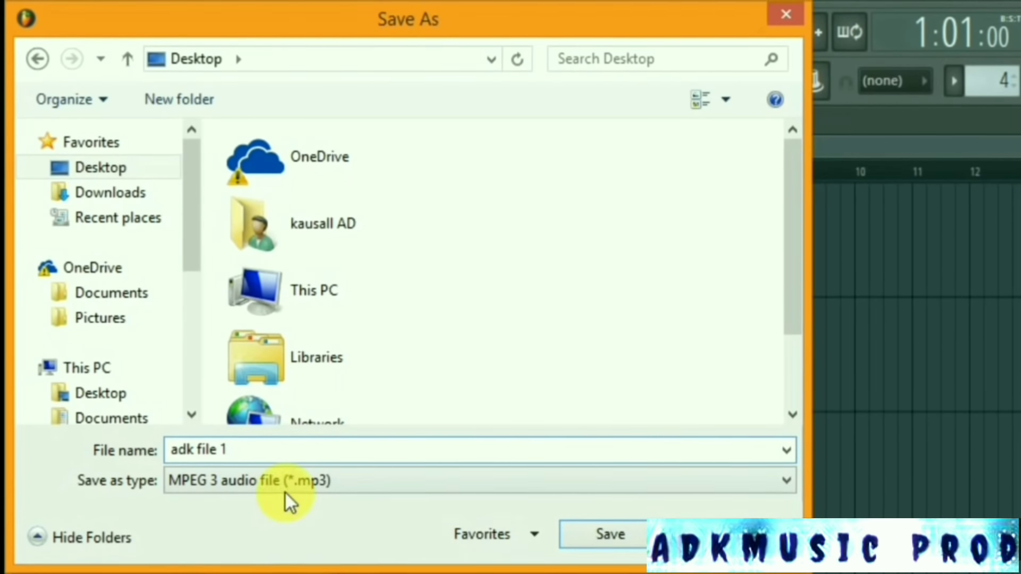
click(600, 536)
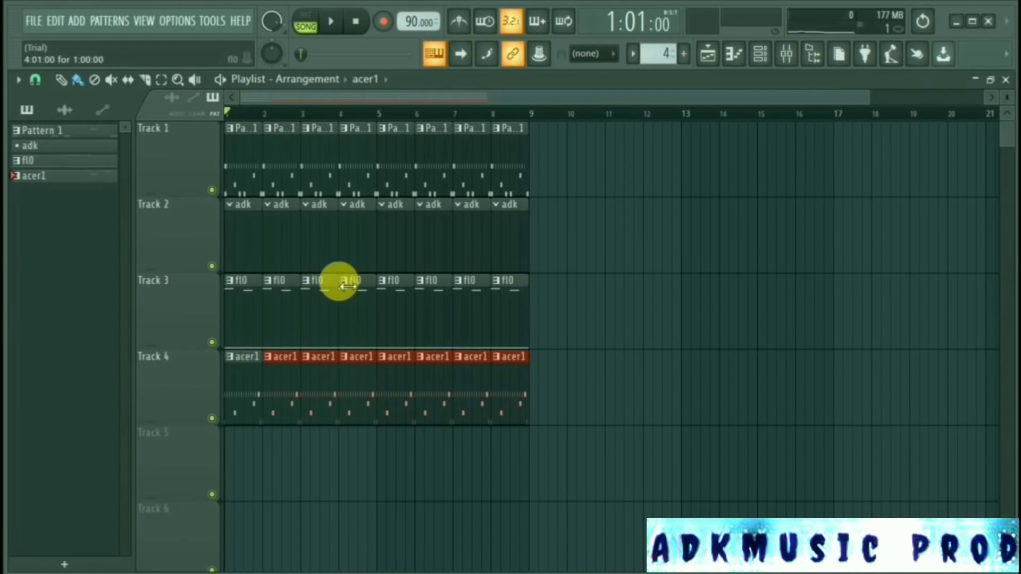
Step: Minimize the music project to show the Windows desktop and refresh it
click(957, 24)
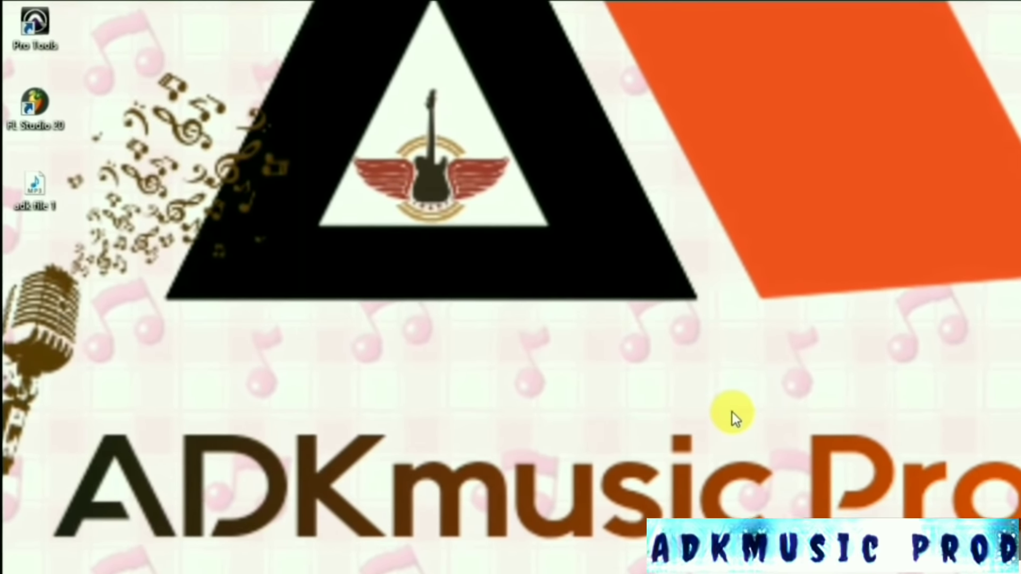
right_click(389, 201)
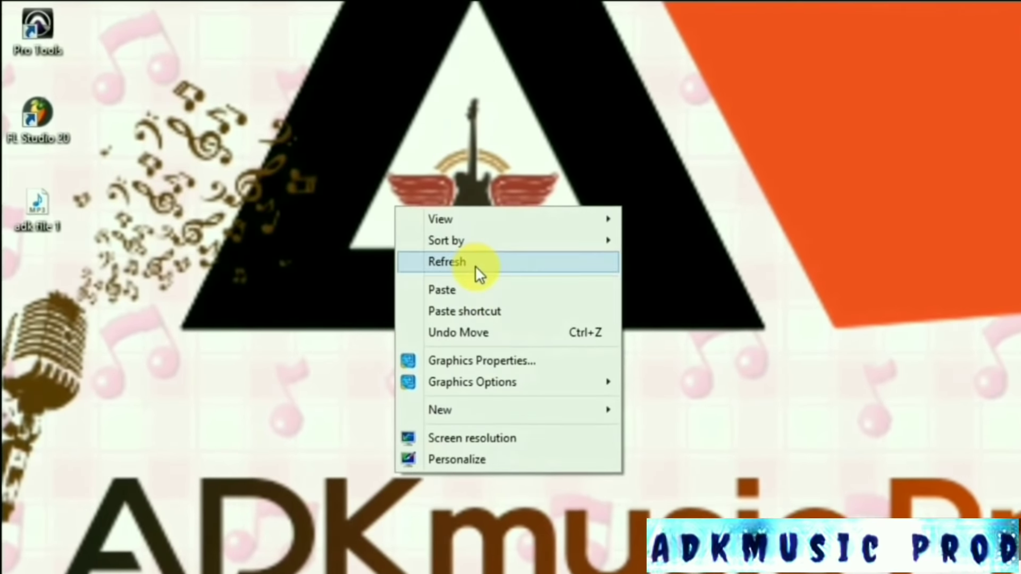
click(484, 272)
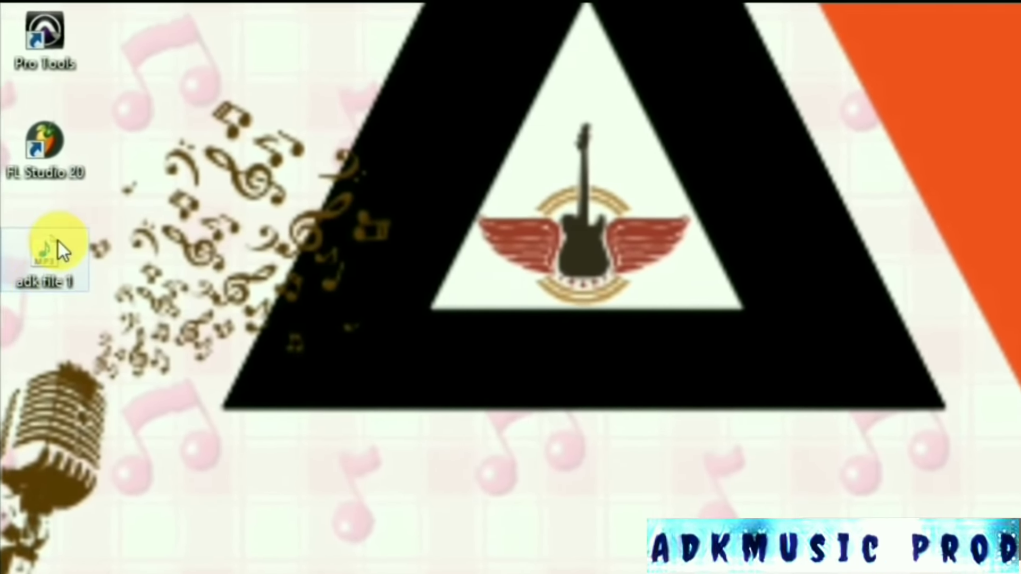
Step: Play the exported adk file 1 from the desktop in the media player, listen to it, and close the player
click(56, 277)
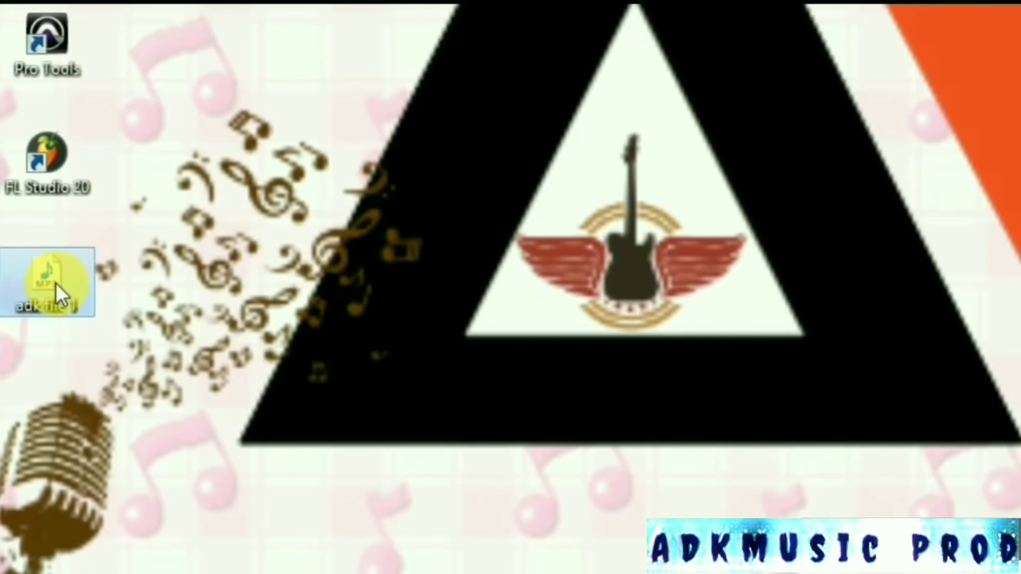
double_click(50, 273)
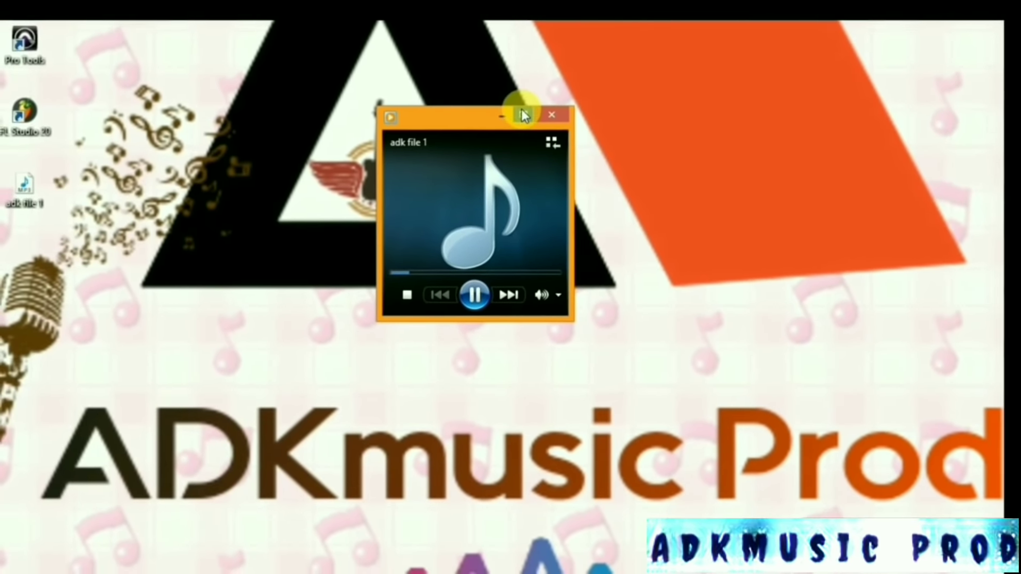
click(556, 118)
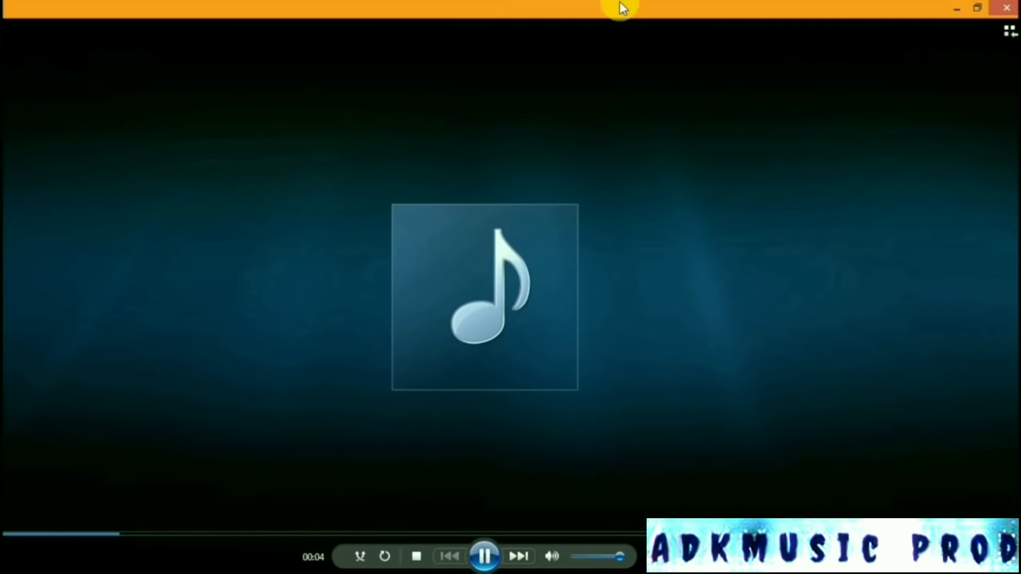
click(981, 10)
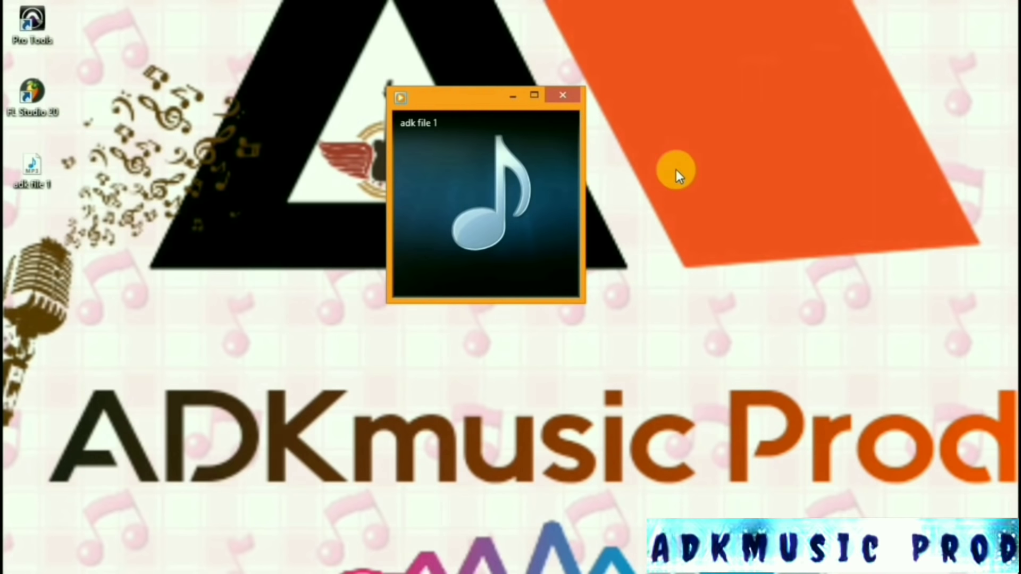
mouse_move(541, 187)
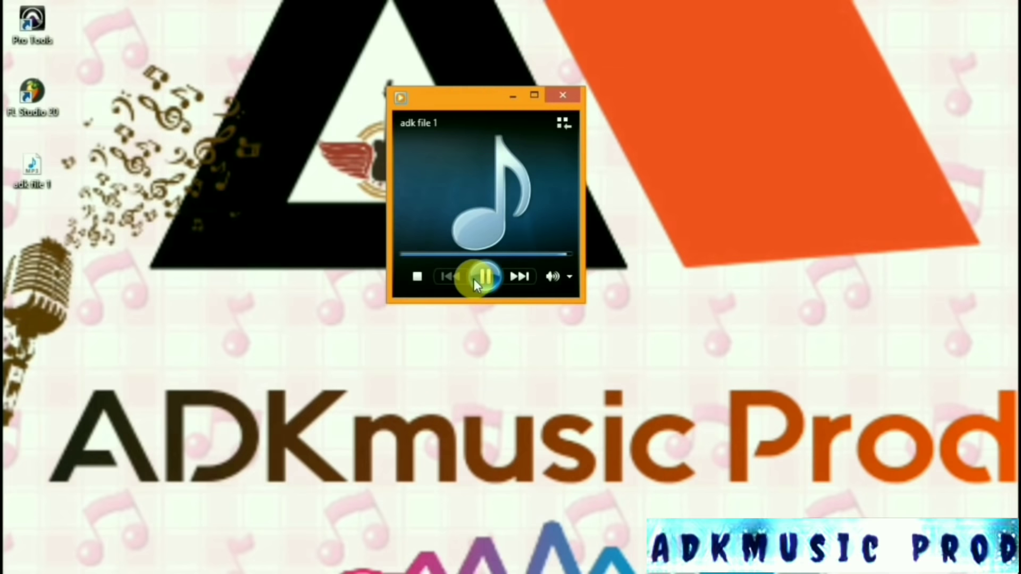
click(563, 96)
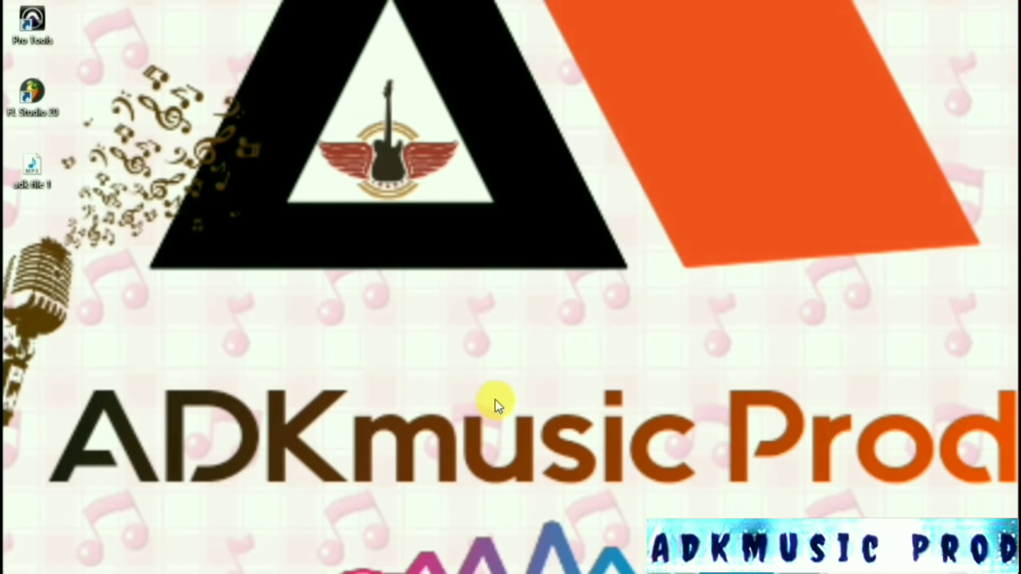
right_click(437, 343)
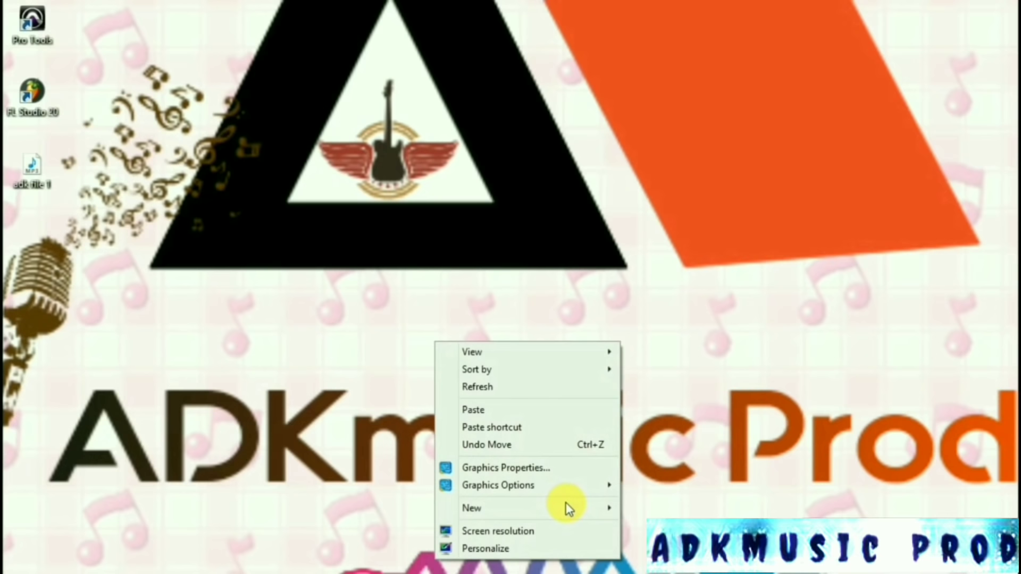
click(532, 389)
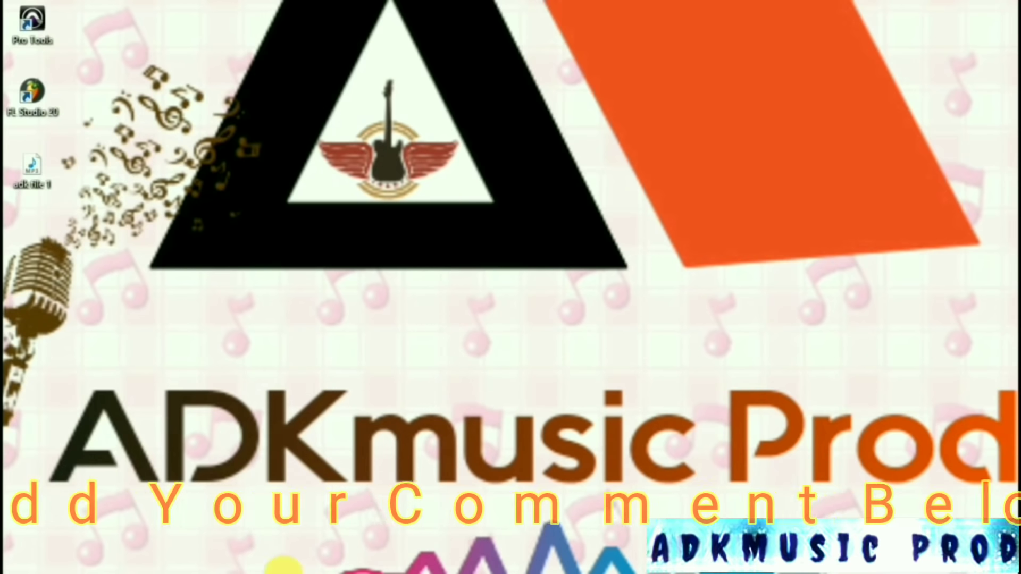
right_click(371, 218)
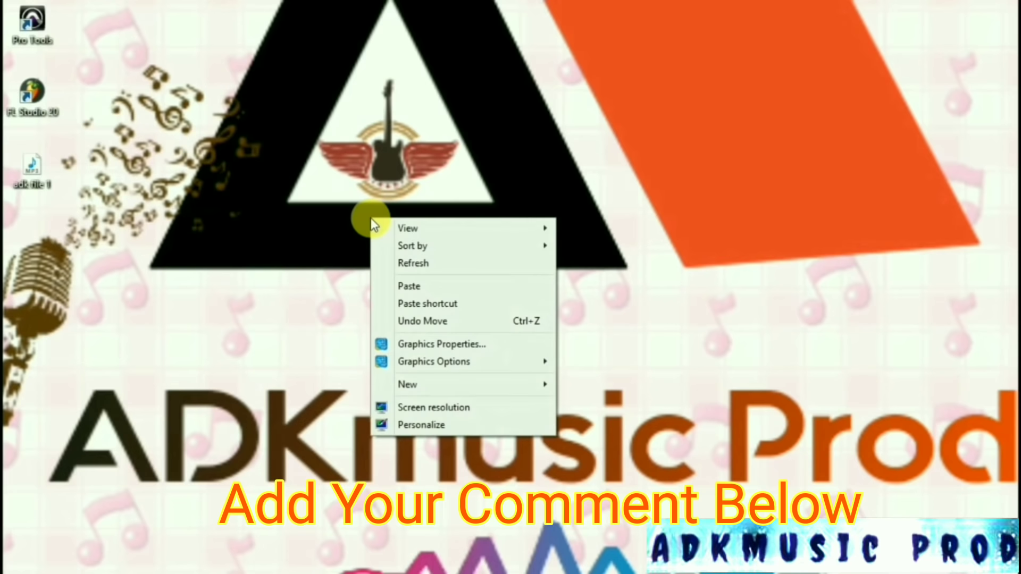
click(405, 264)
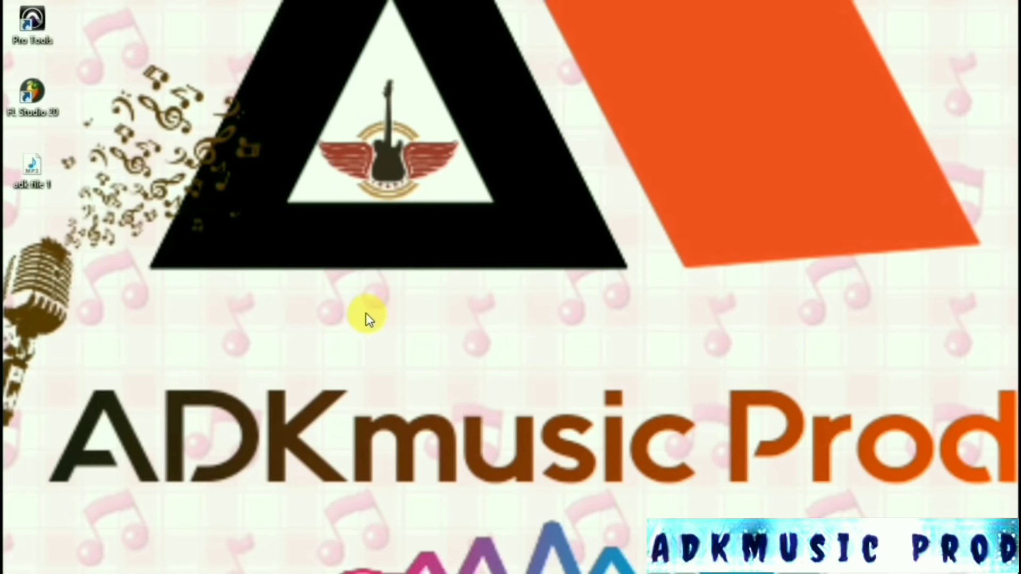